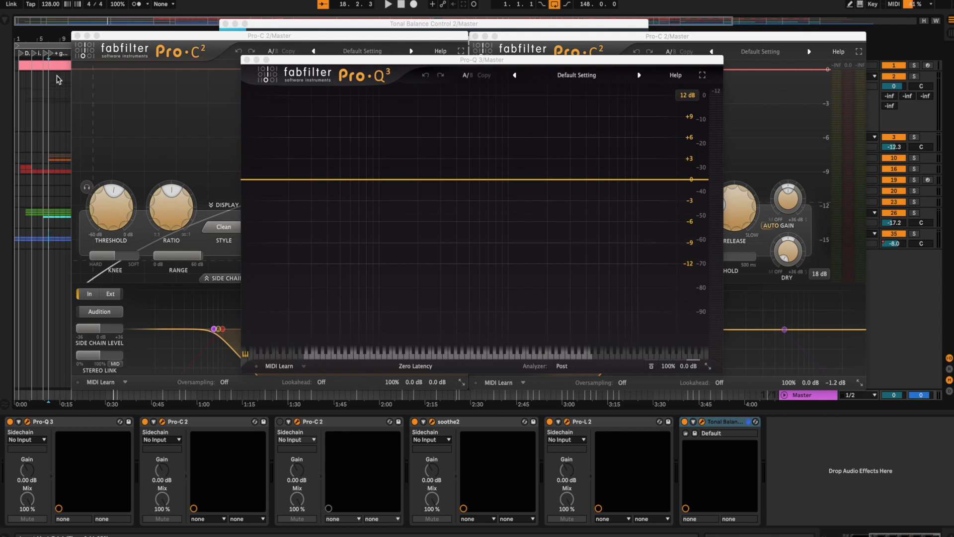
Step: Audition the song from the marker just before bar 9 on the master's Pro-Q 3 analyzer and close that plug-in window
left_click(48, 56)
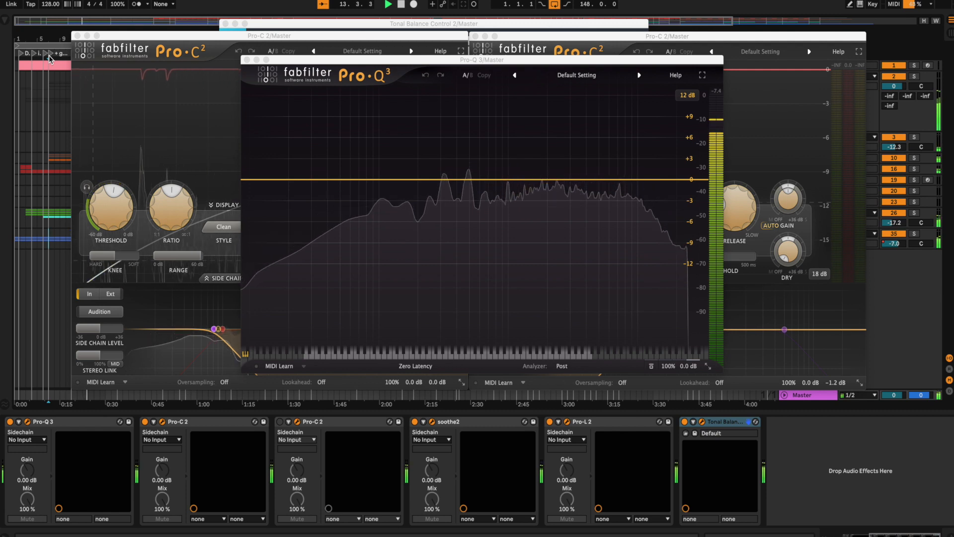
key("space")
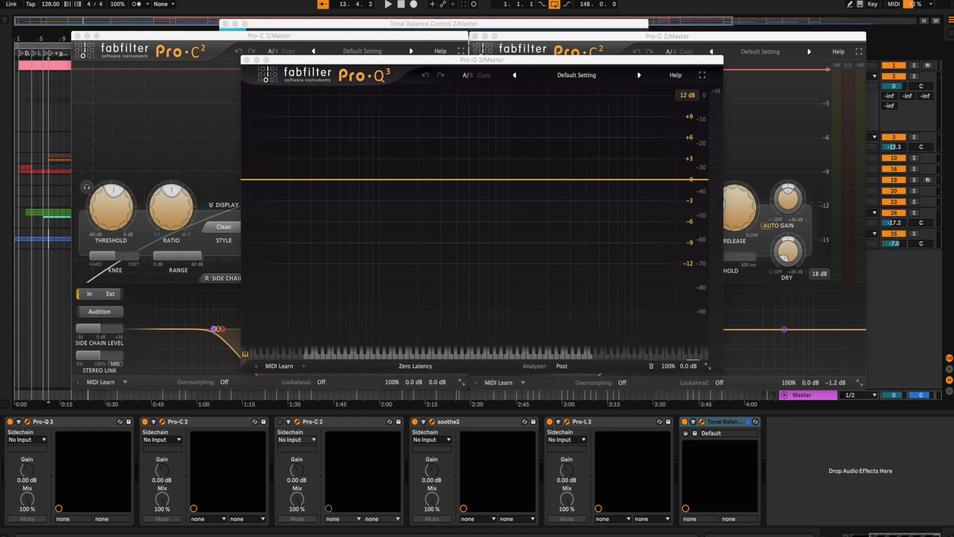
left_click(248, 61)
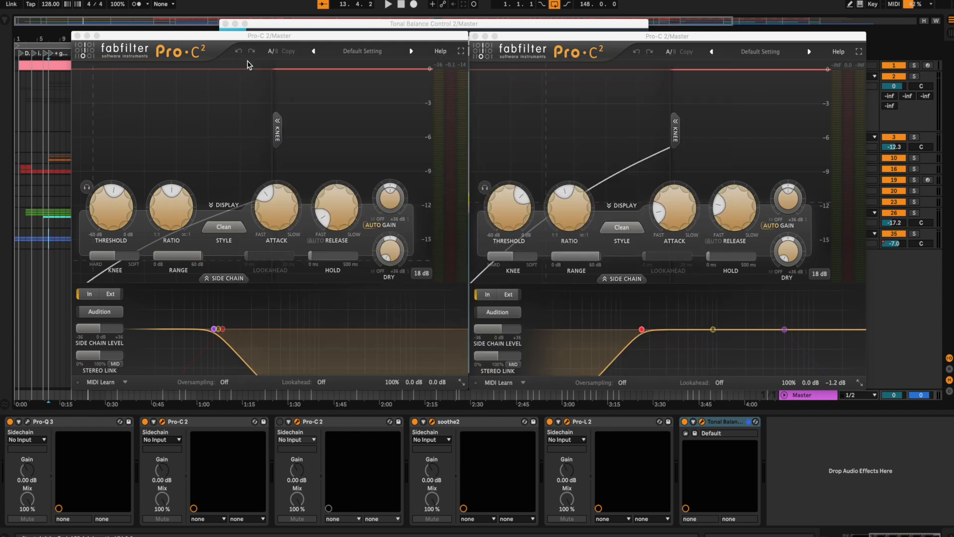
Step: Bypass the first Pro-C 2 on the master, and review both Pro-C 2 compressors' side-chain filters and compression settings before closing their windows
left_click(145, 421)
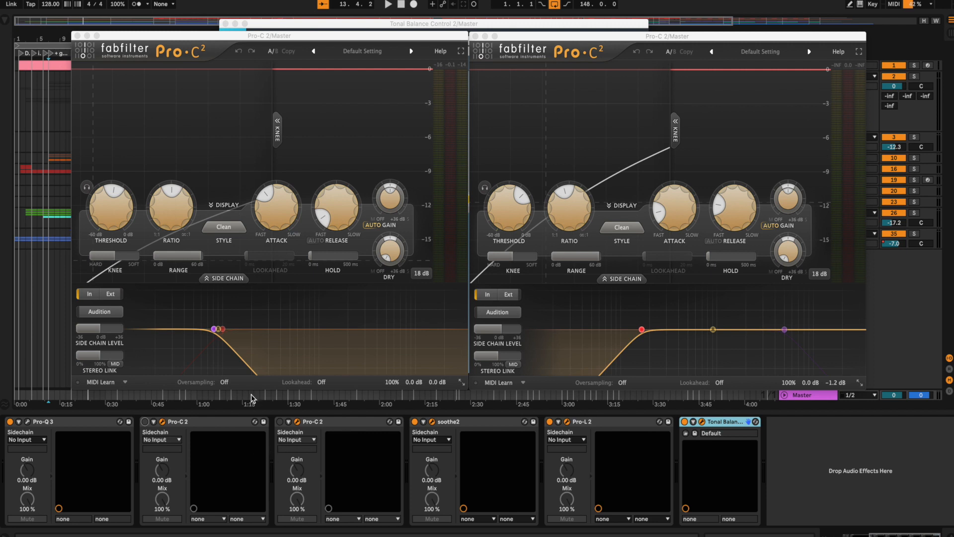
mouse_move(207, 350)
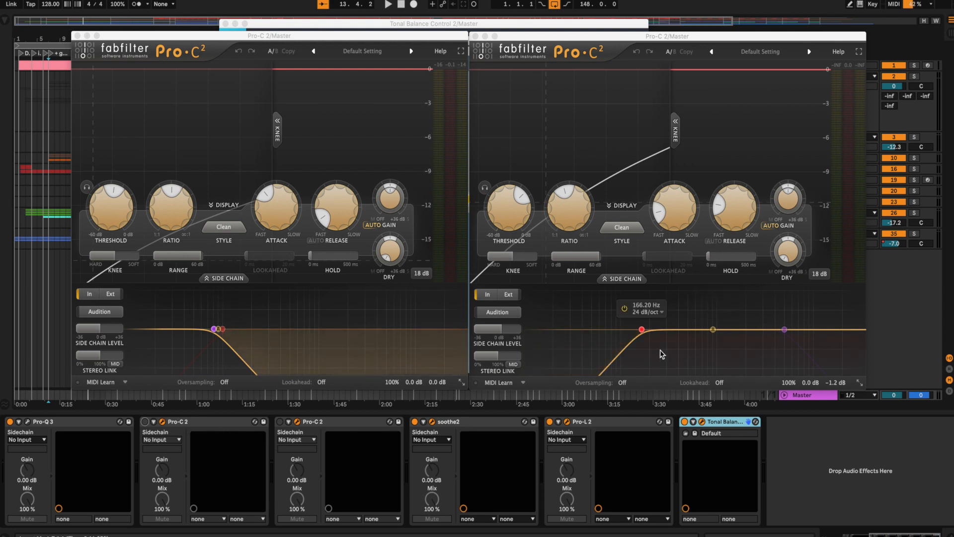
mouse_move(804, 355)
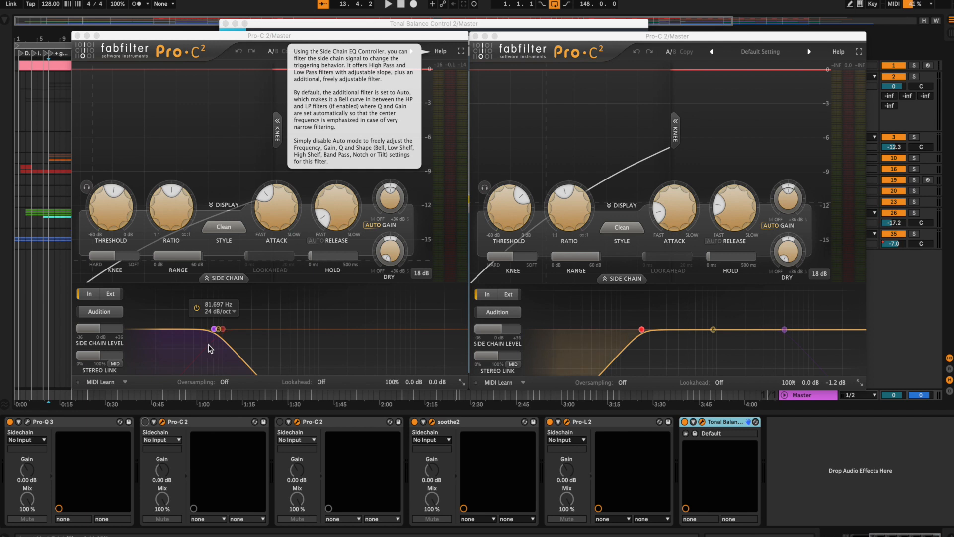
mouse_move(167, 199)
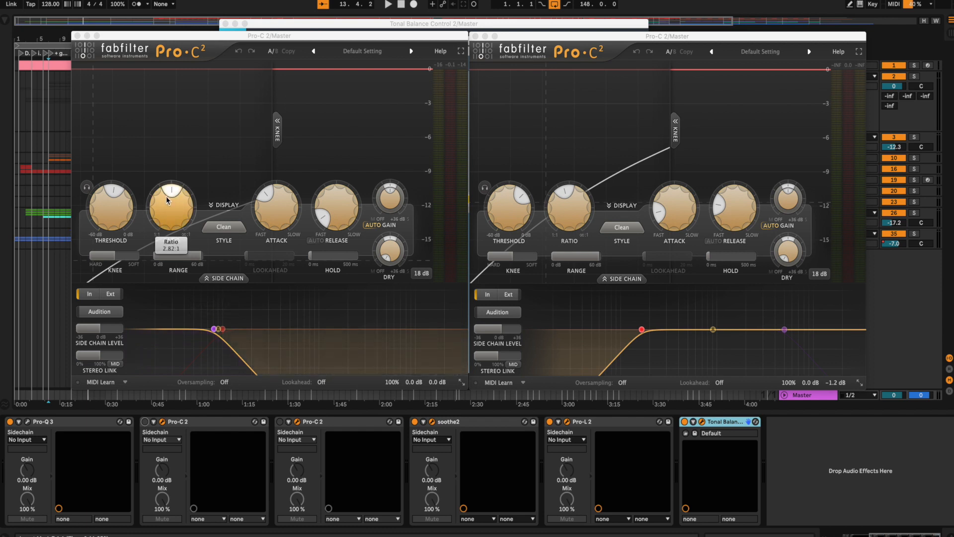
mouse_move(271, 219)
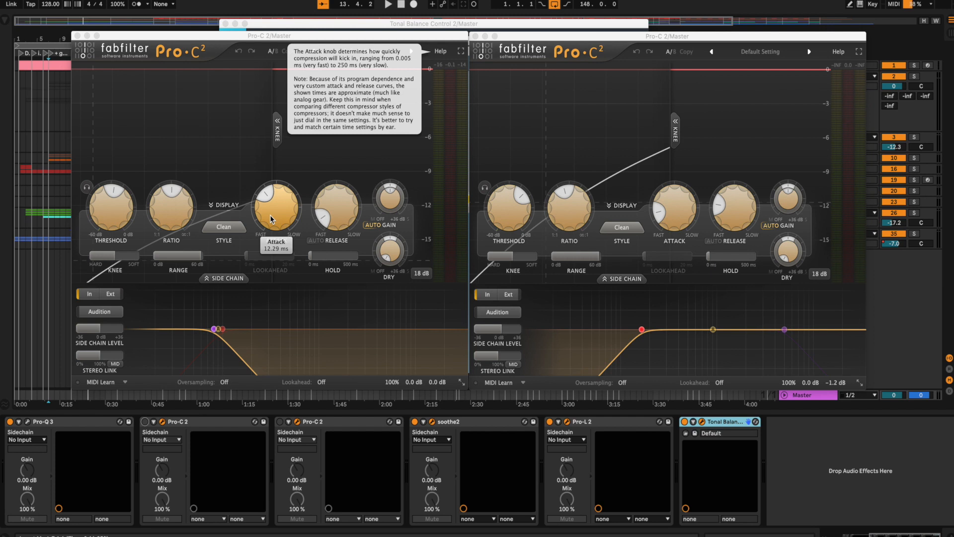
mouse_move(520, 224)
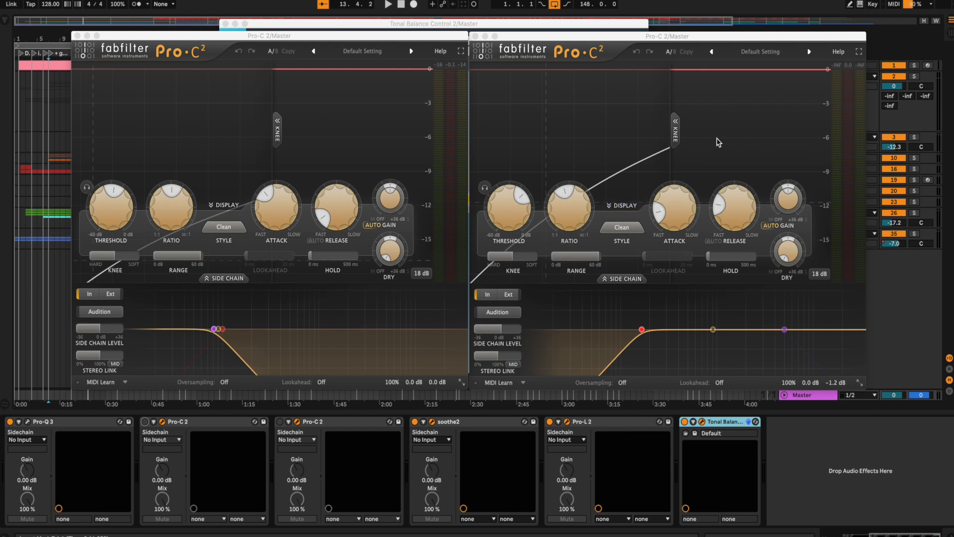
mouse_move(582, 261)
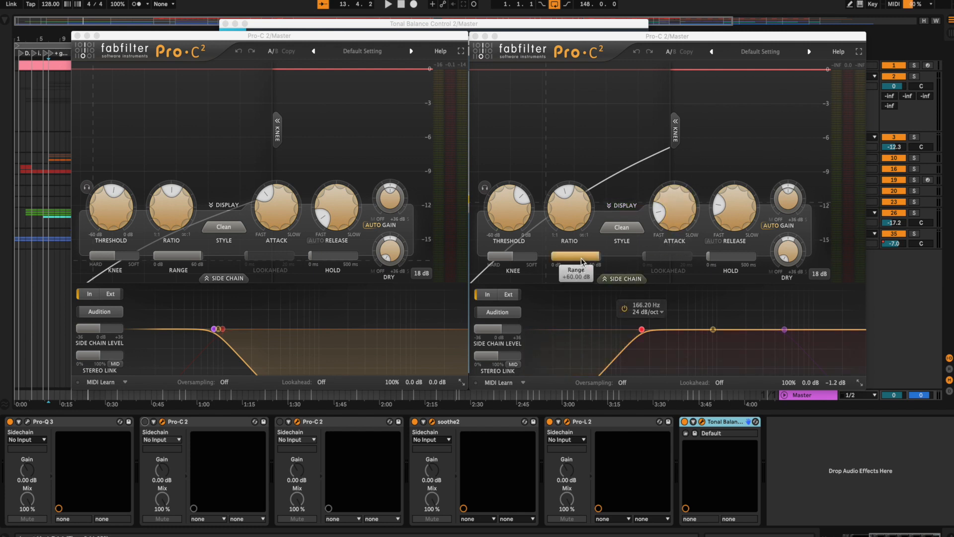
mouse_move(560, 199)
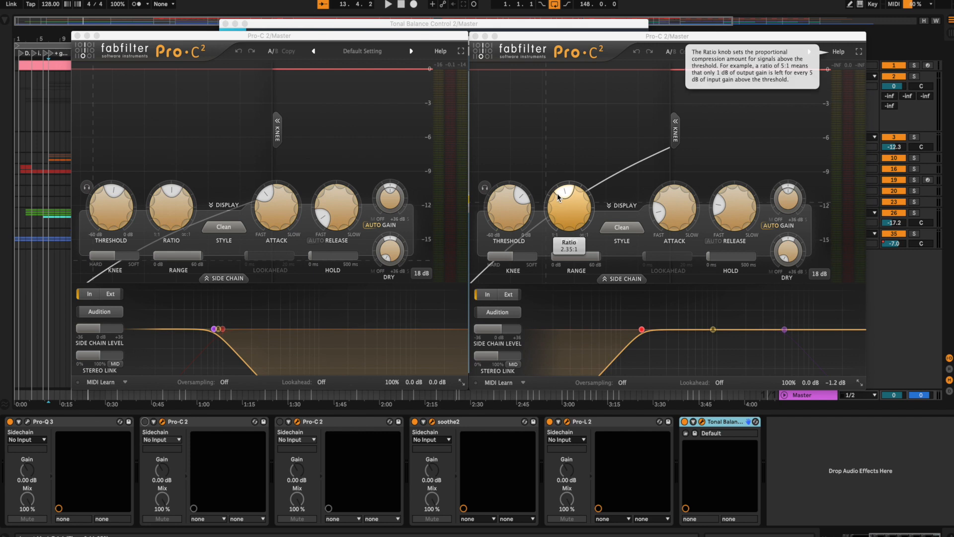
mouse_move(526, 202)
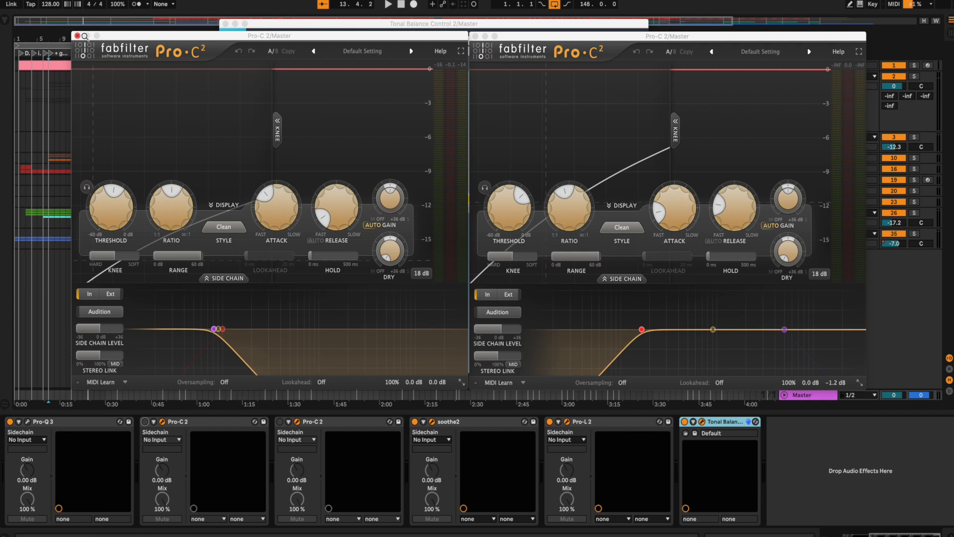
left_click(77, 35)
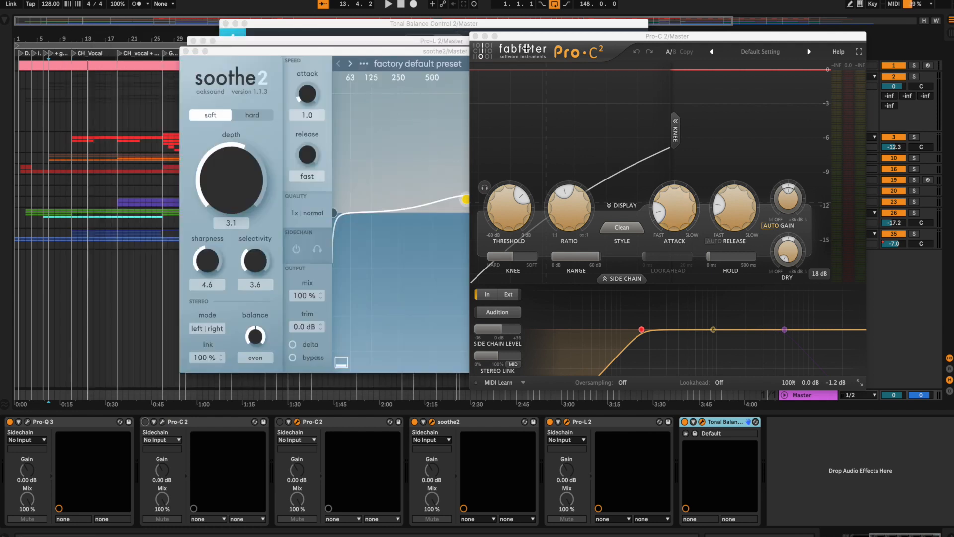
left_click(476, 38)
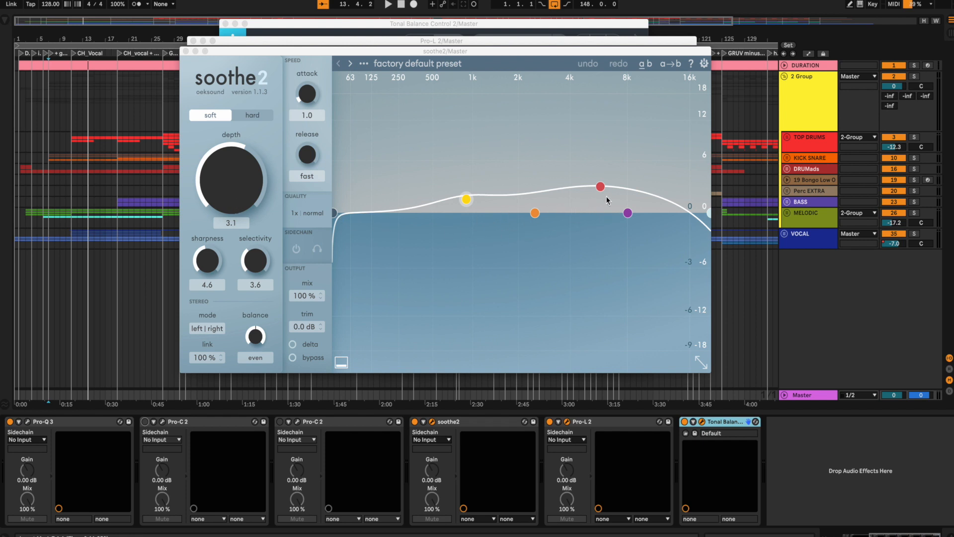
Step: Review the master's soothe2 curve and Pro-L 2 limiter gain, closing both plug-in windows
left_click(185, 52)
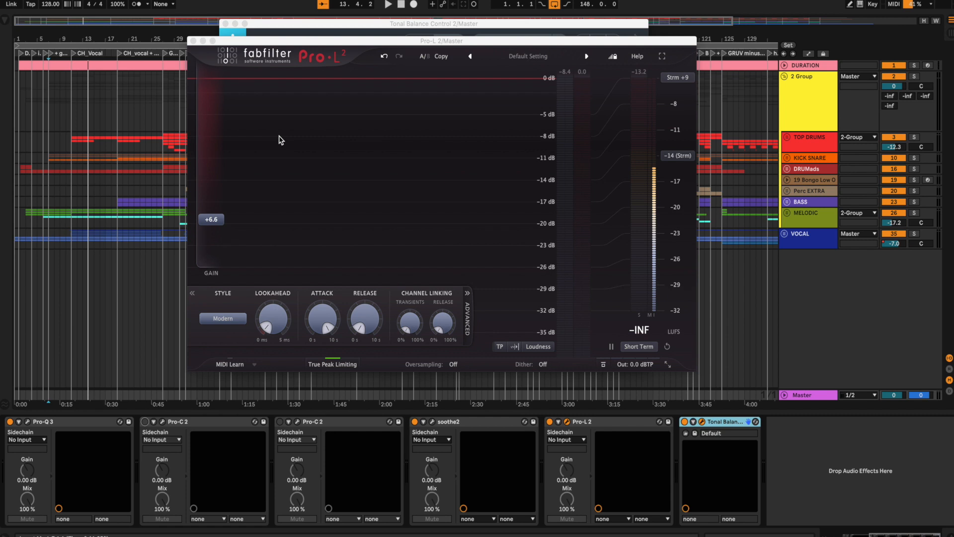
mouse_move(216, 220)
left_click(194, 42)
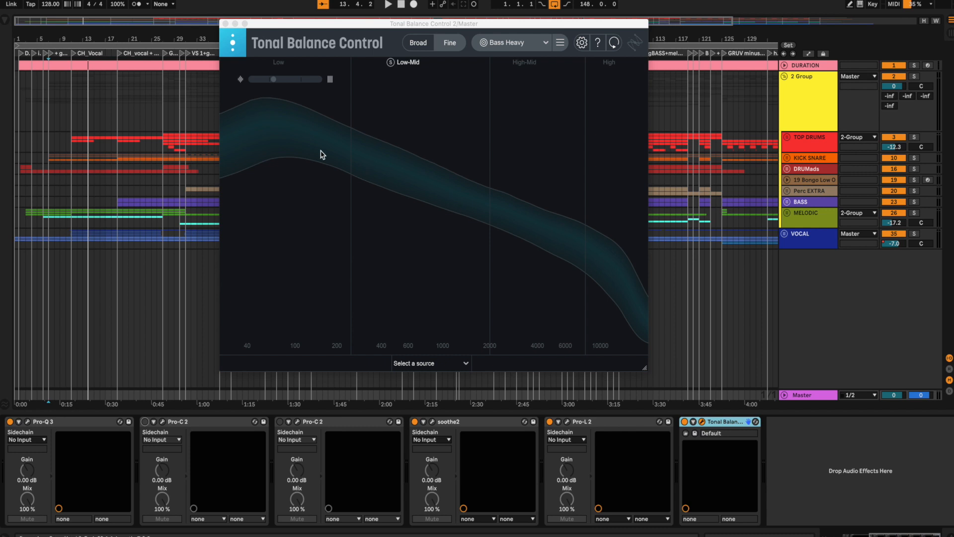
Step: Play the song from the VS 1 marker and compare the Broad and Fine views in Tonal Balance Control
left_click(191, 56)
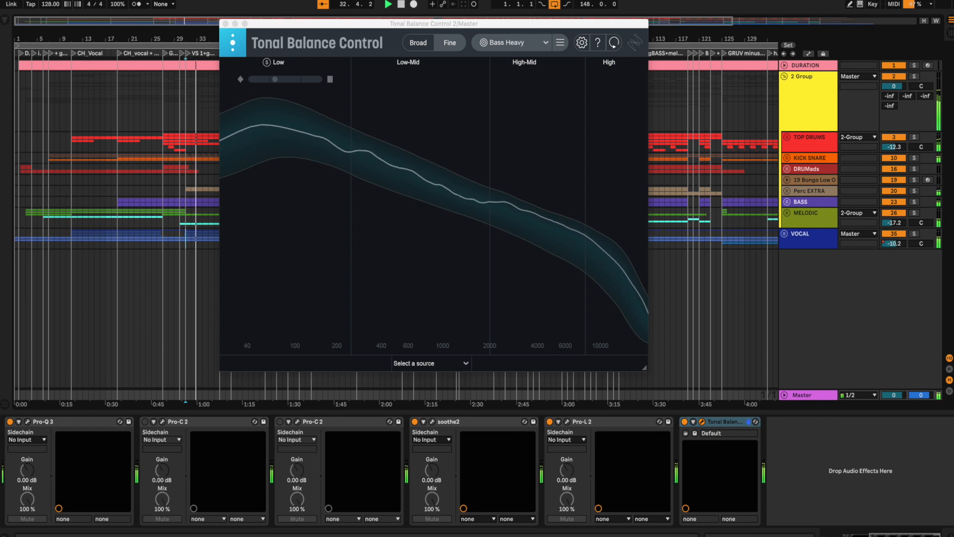
left_click(416, 44)
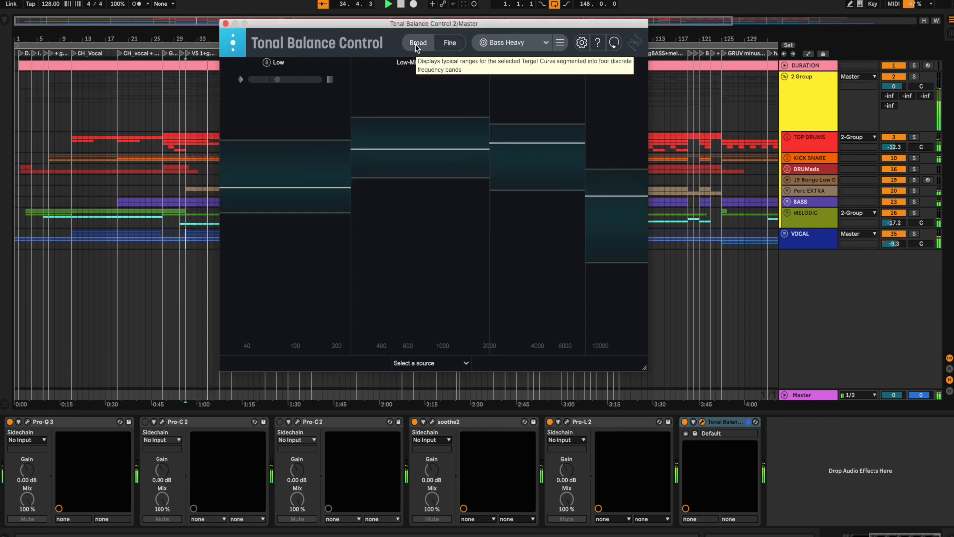
left_click(449, 43)
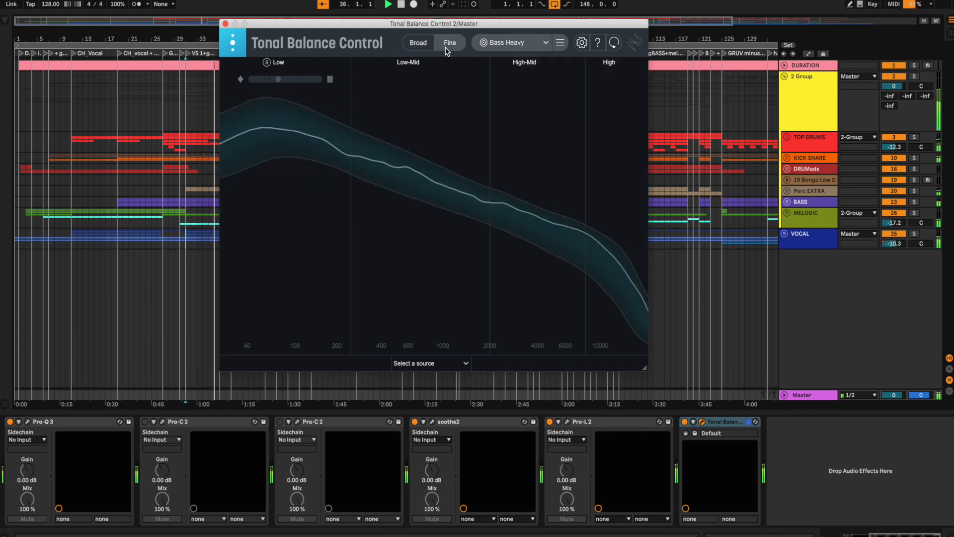
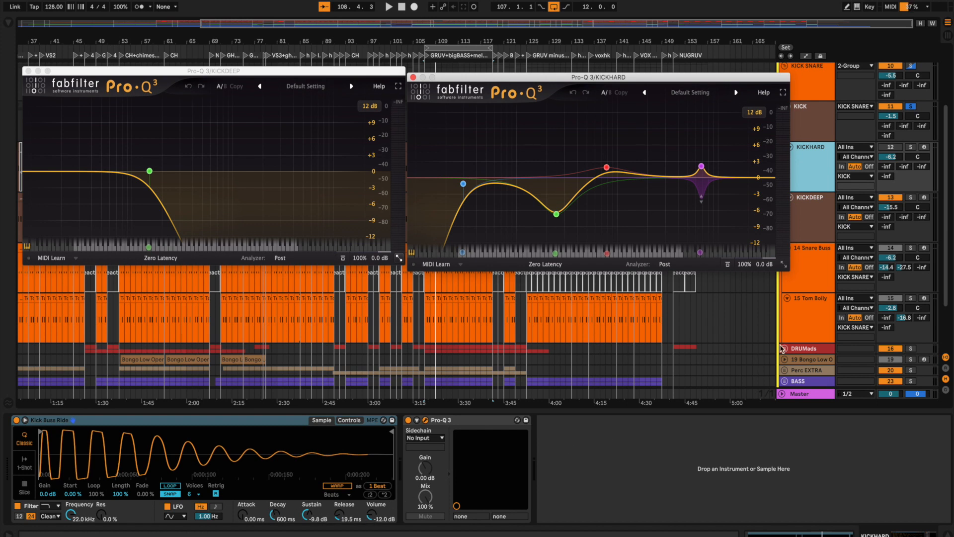
Step: Audition the KICKDEEP track, activate the KICKHARD track alongside it, and hide the open plug-in windows
left_click(815, 233)
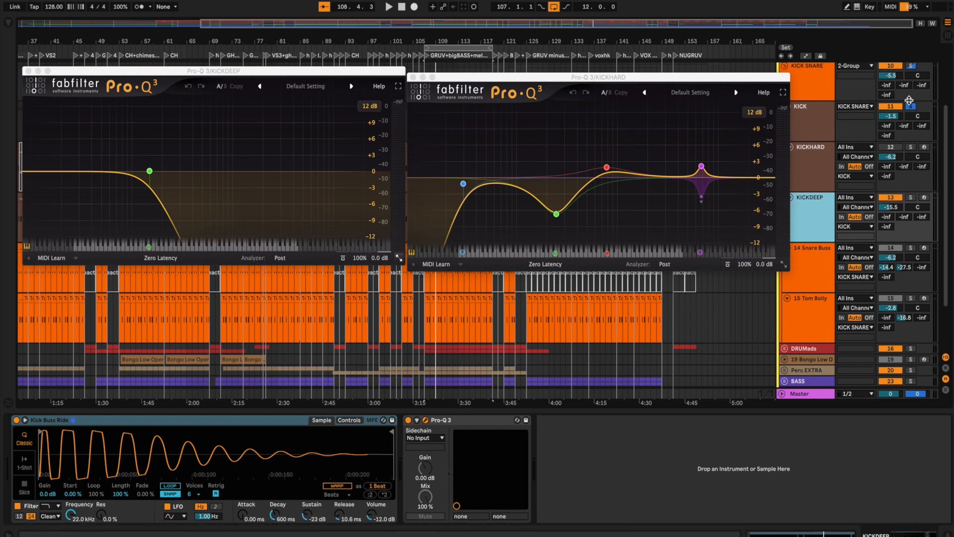
left_click(388, 7)
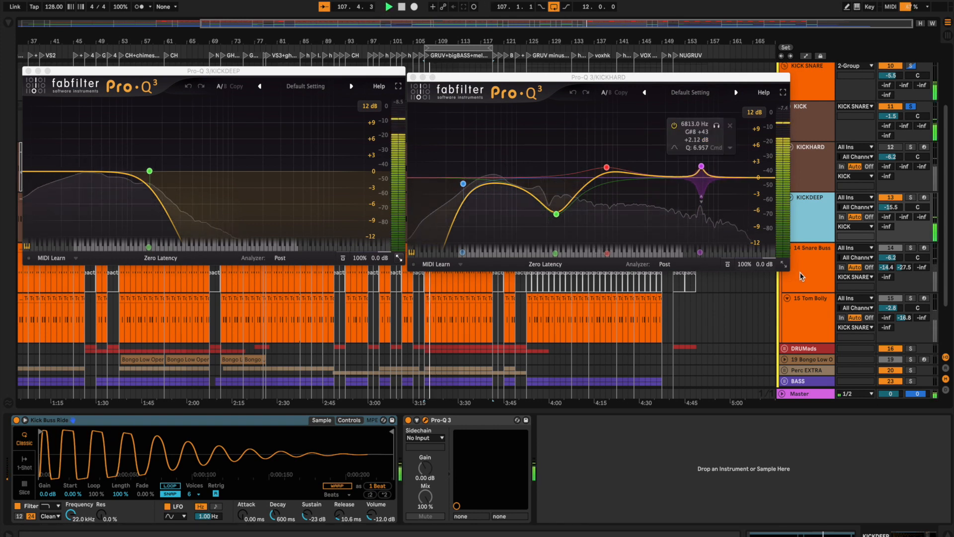
left_click(891, 147)
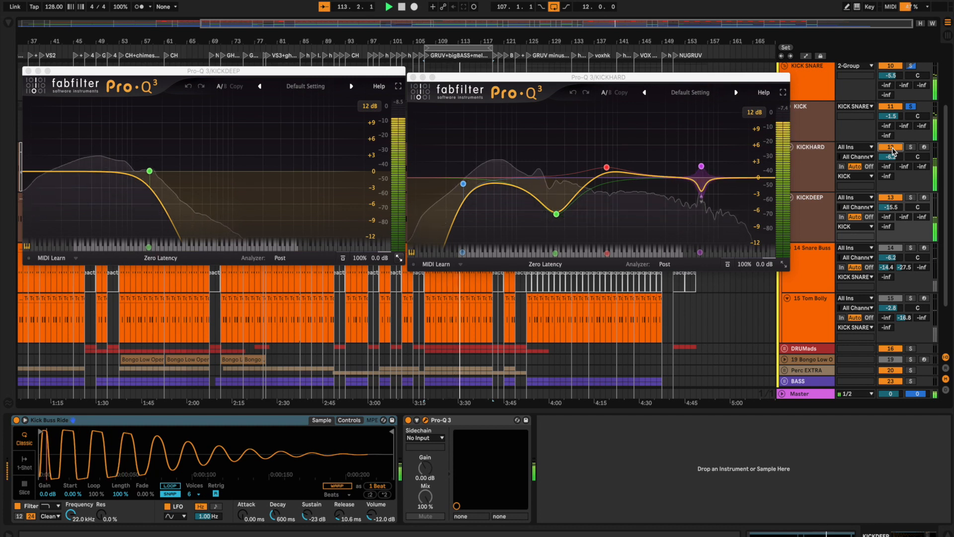
key("super+alt+p")
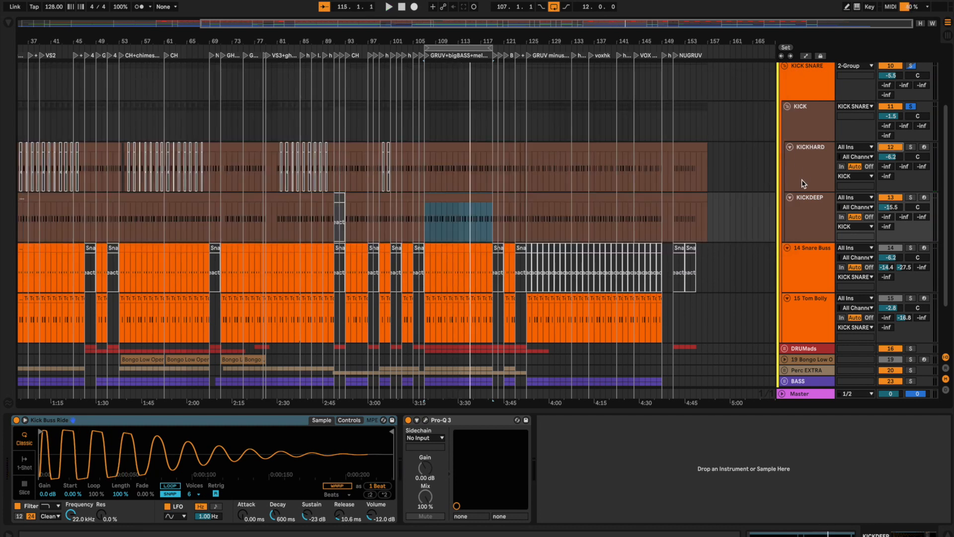
Step: Show the KICK group's plug-in windows and examine the Pro-Q 3 midrange cut before closing that equalizer
left_click(806, 123)
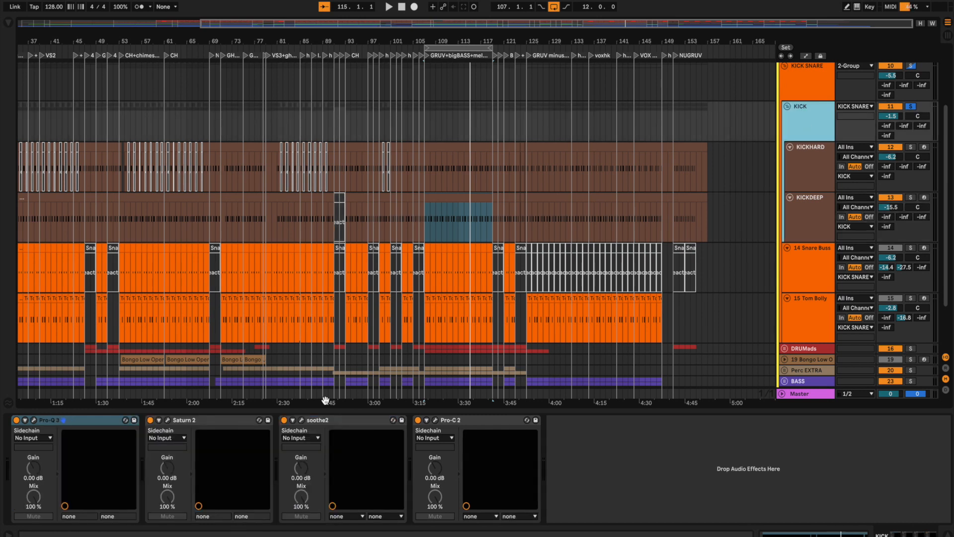
key("super+alt+p")
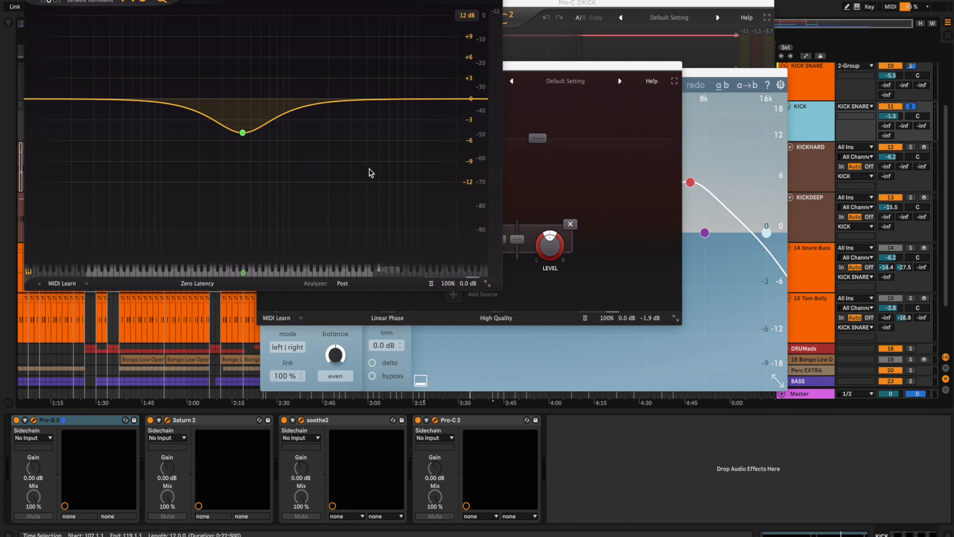
mouse_move(245, 133)
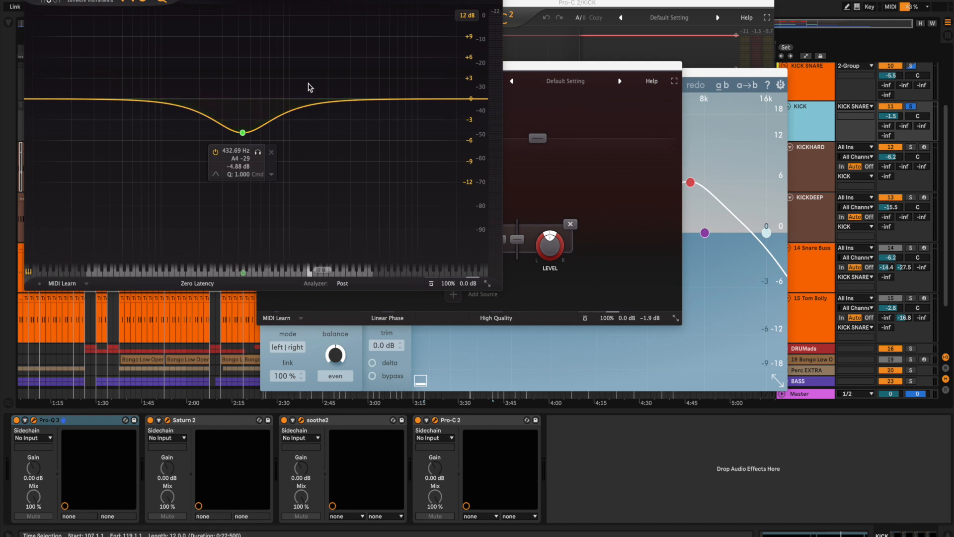
mouse_move(217, 129)
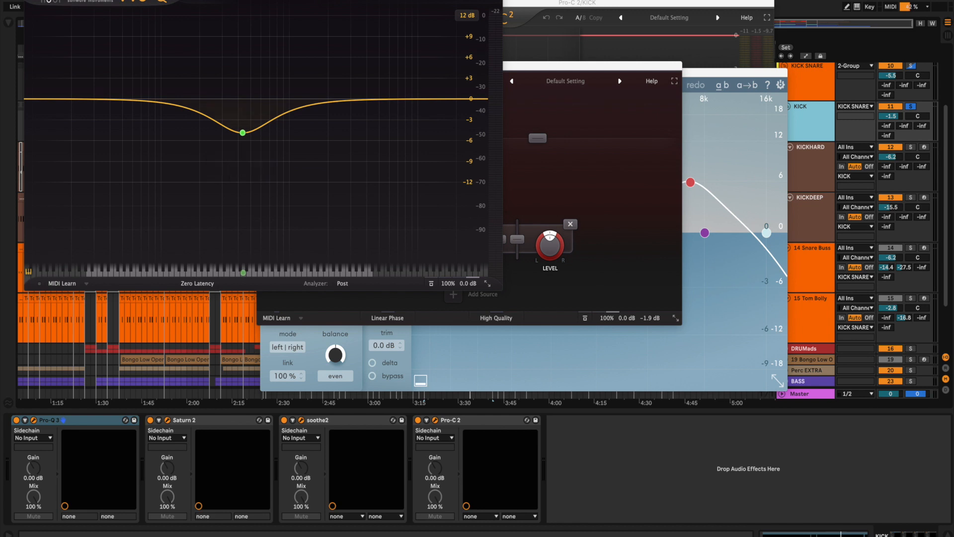
left_click(31, 0)
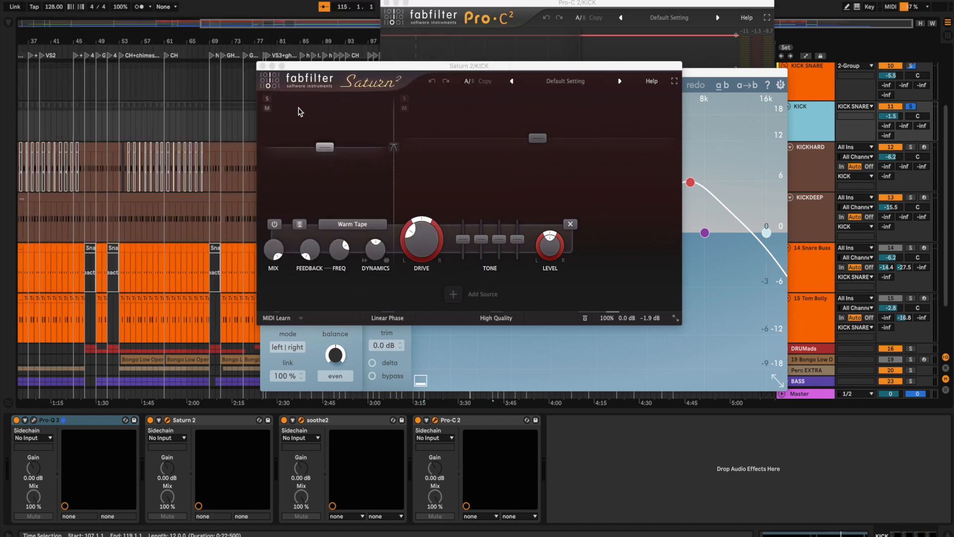
Step: Inspect the Band 2 drive of the KICK group's Saturn 2 and close its window
left_click(445, 187)
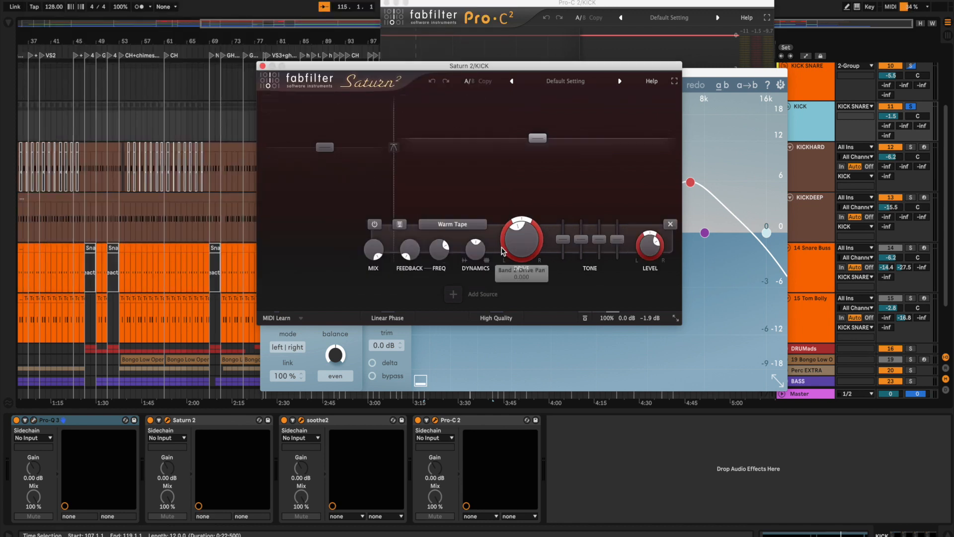
mouse_move(514, 250)
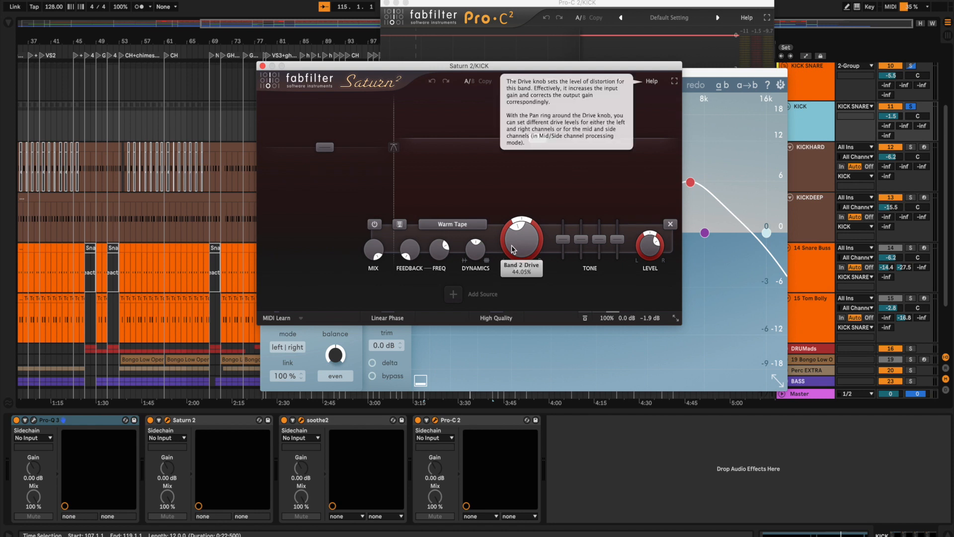
left_click(262, 66)
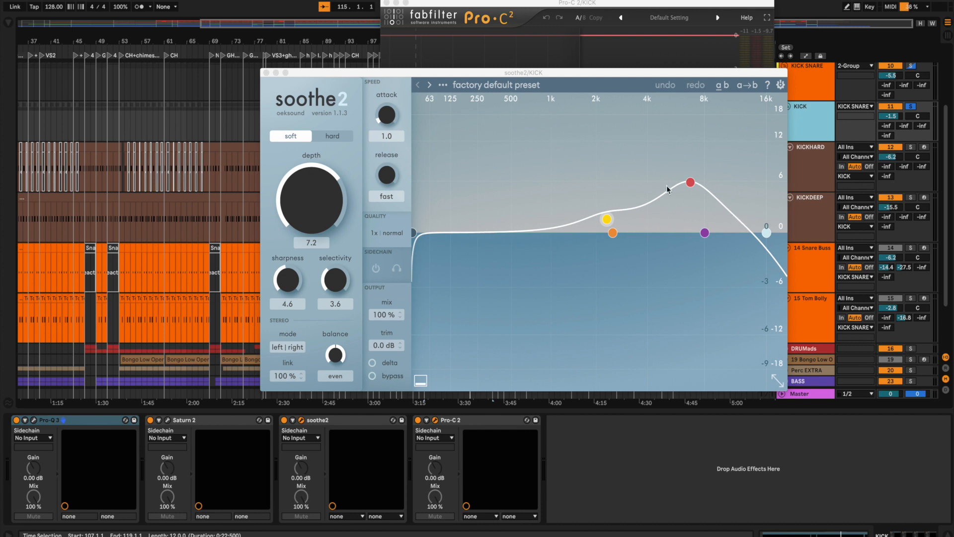
Step: Close the KICK group's soothe2 and check the Pro-C 2 compressor settings before closing that window too
left_click(267, 73)
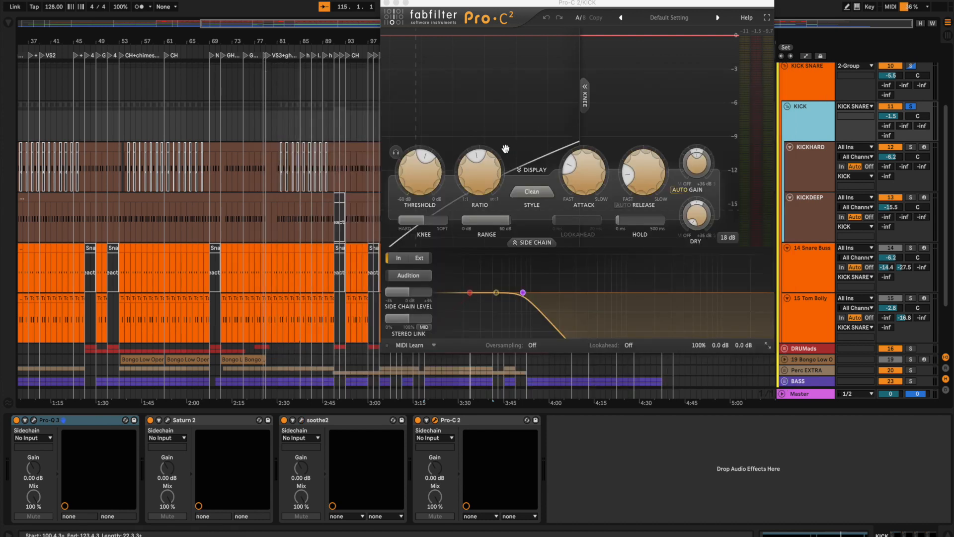
mouse_move(642, 157)
left_click(387, 4)
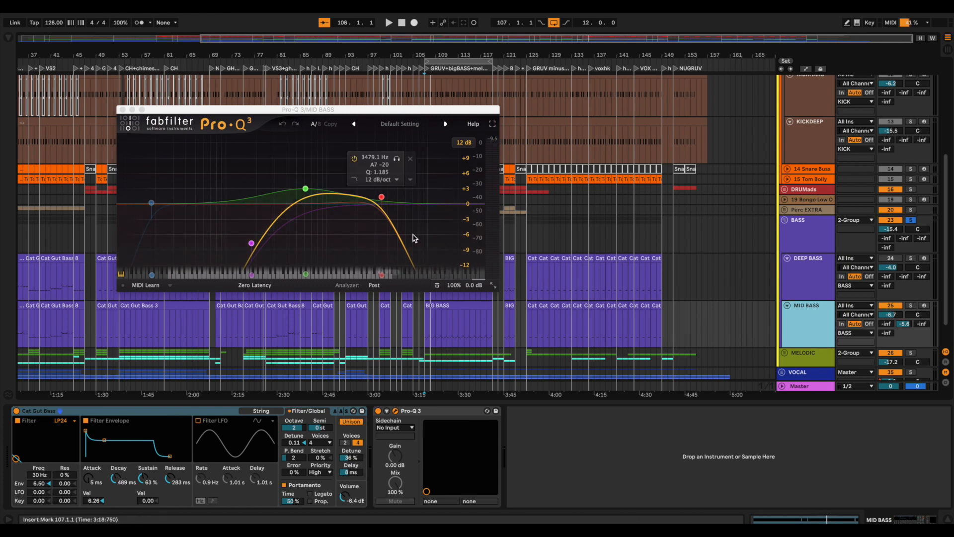
Step: Select the DEEP BASS track to show its Pro-Q 3 and RVox plug-ins
left_click(814, 284)
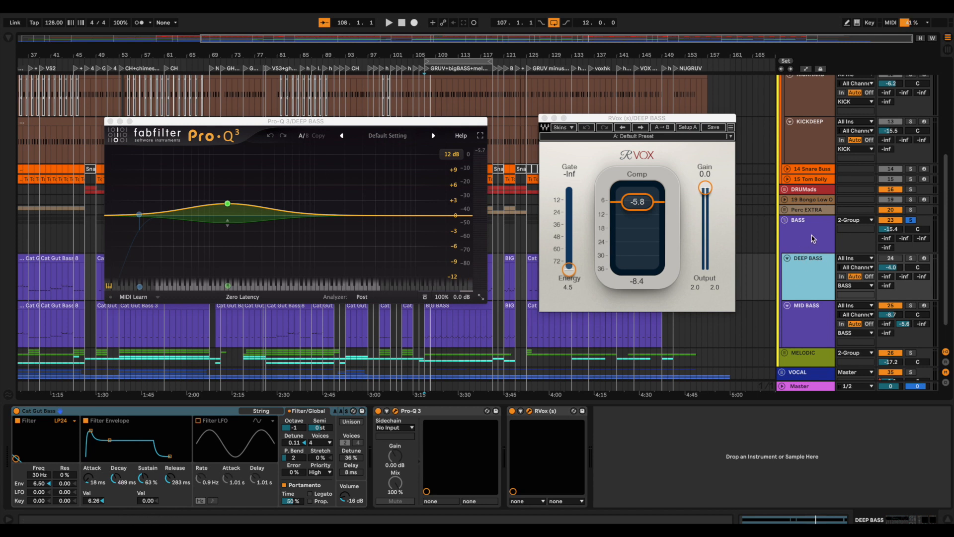
Step: Show the plug-ins of the BASS group and the MID BASS track's Pro-Q 3, and play MID BASS without DEEP BASS
left_click(805, 239)
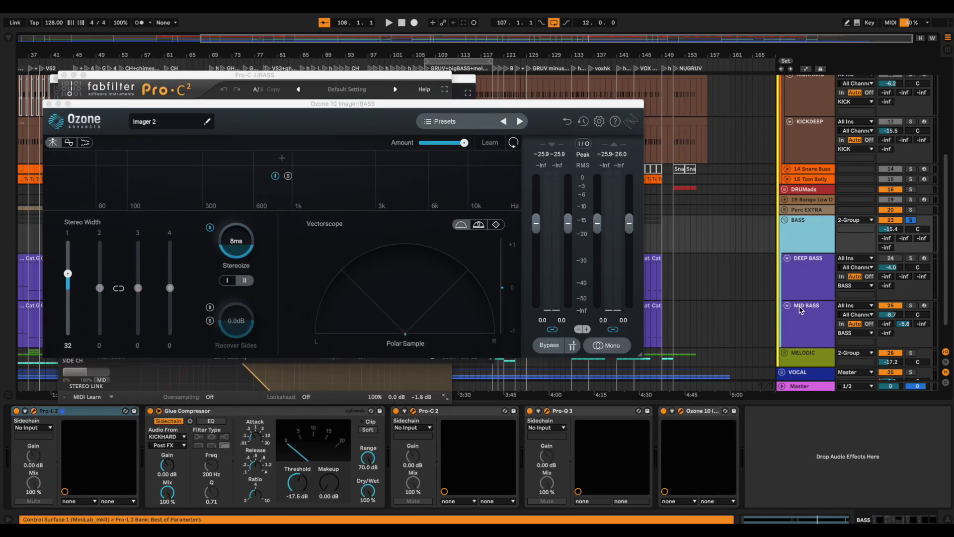
left_click(799, 325)
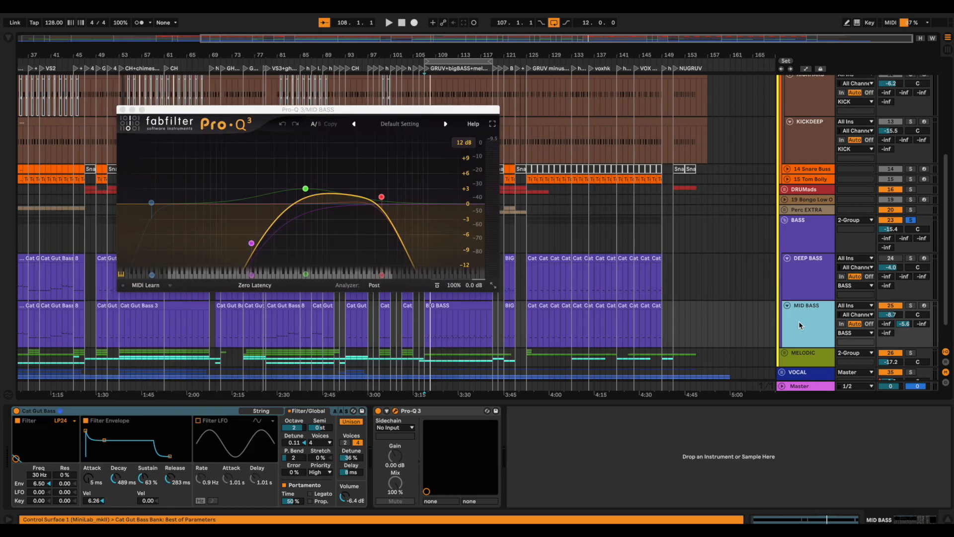
left_click(388, 23)
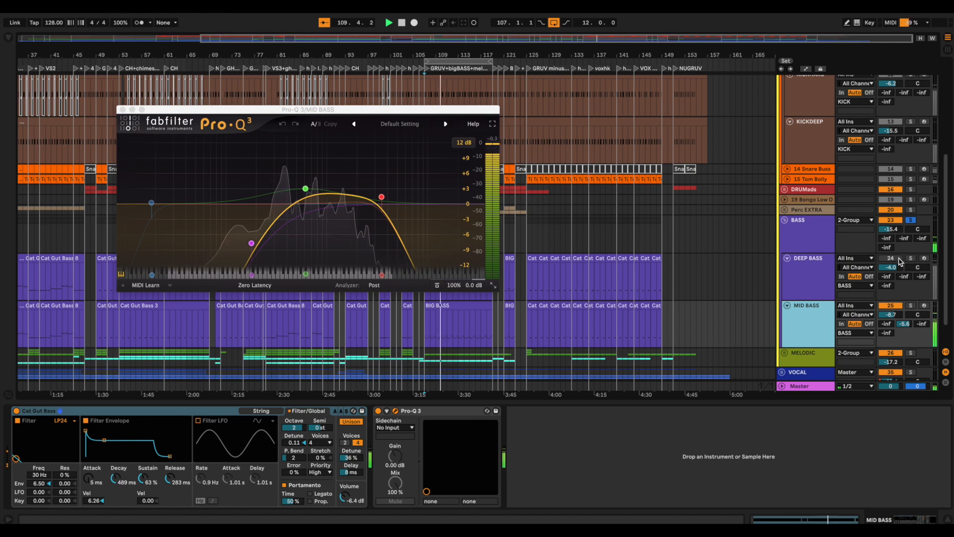
Step: Unmute the DEEP BASS track, listen to it with its Pro-Q 3 and RVox shown, and stop playback
left_click(899, 258)
left_click(808, 271)
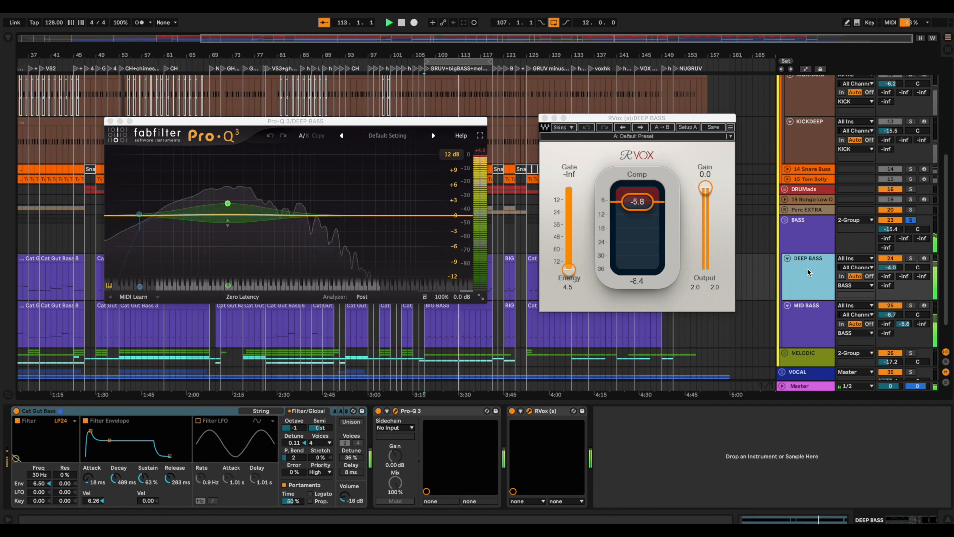
key("space")
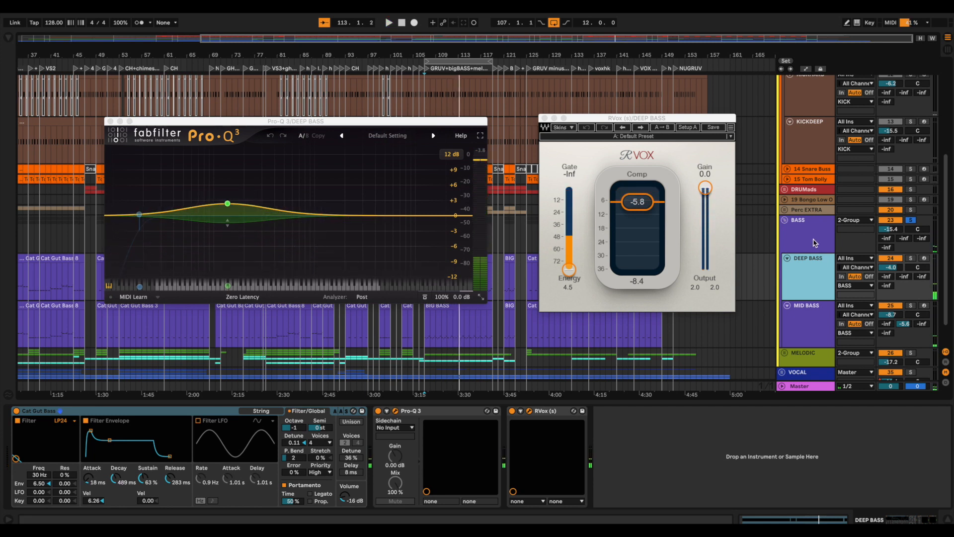
Step: Show the BASS group's plug-ins, examine the Ozone Imager and the Pro-Q 3 curve, and close both windows
left_click(815, 243)
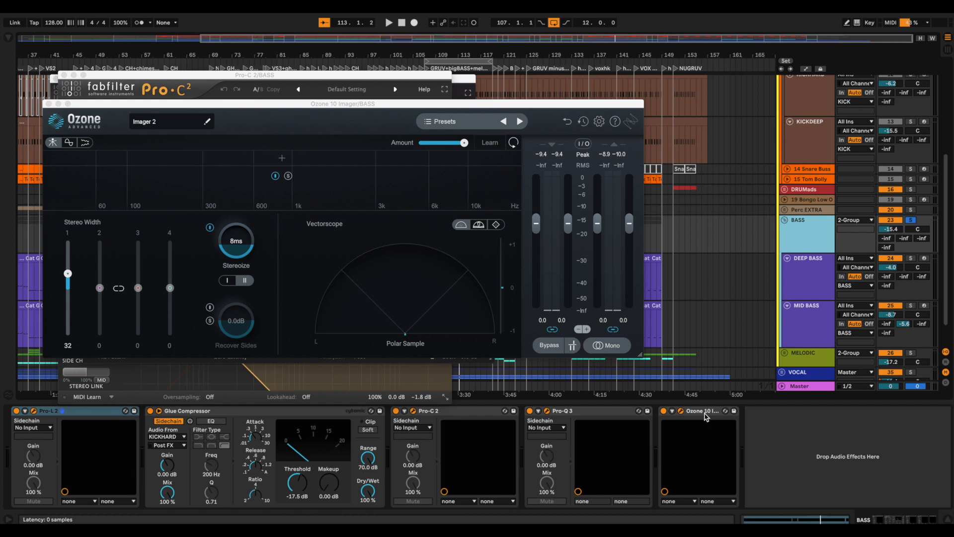
left_click(48, 103)
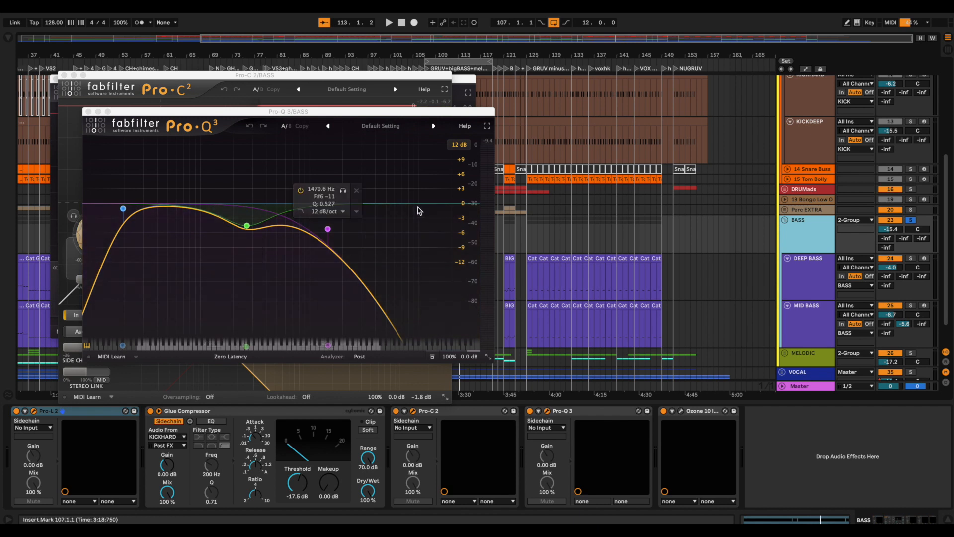
left_click(88, 112)
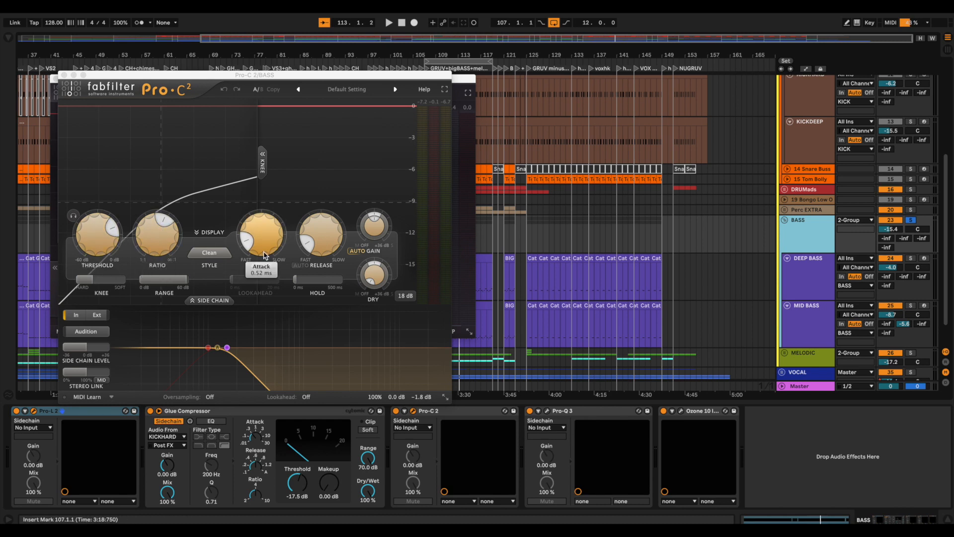
Step: Close the BASS group's Pro-C 2 and check the Pro-L 2 limiter gain before closing that window too
left_click(64, 75)
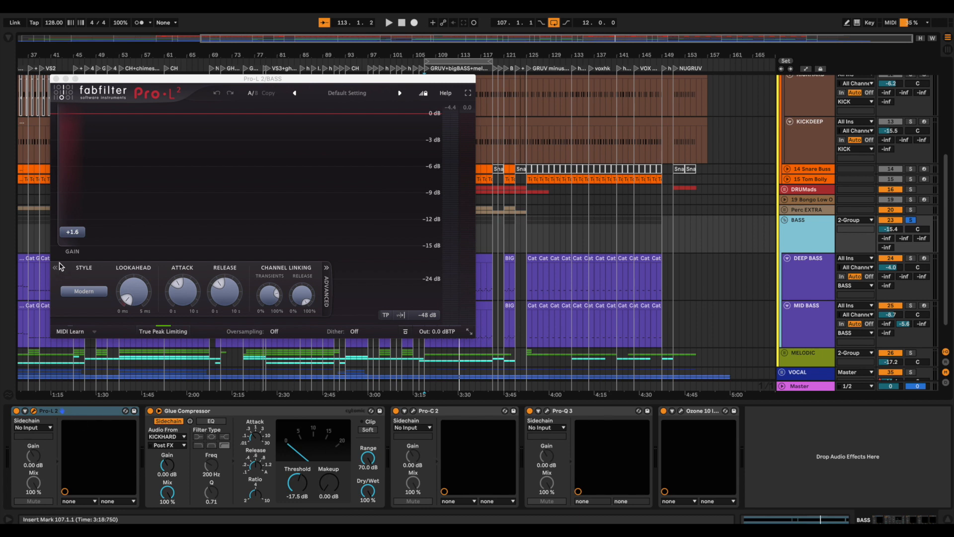
mouse_move(63, 237)
left_click(56, 78)
Step: Listen to the bass and inspect the low-cut and high-cut bands of the B DELAY return's EQ Eight
key("space")
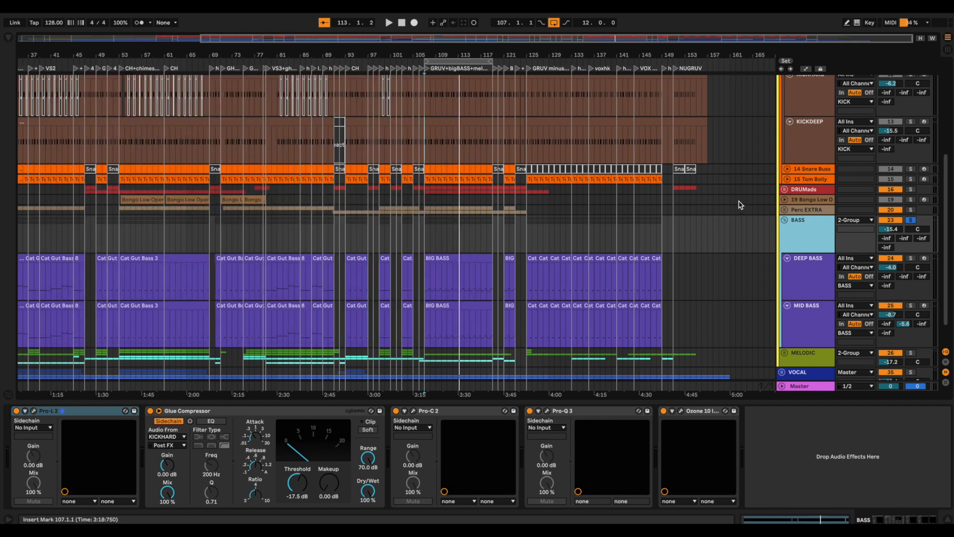
scroll(739, 204, "up", 3)
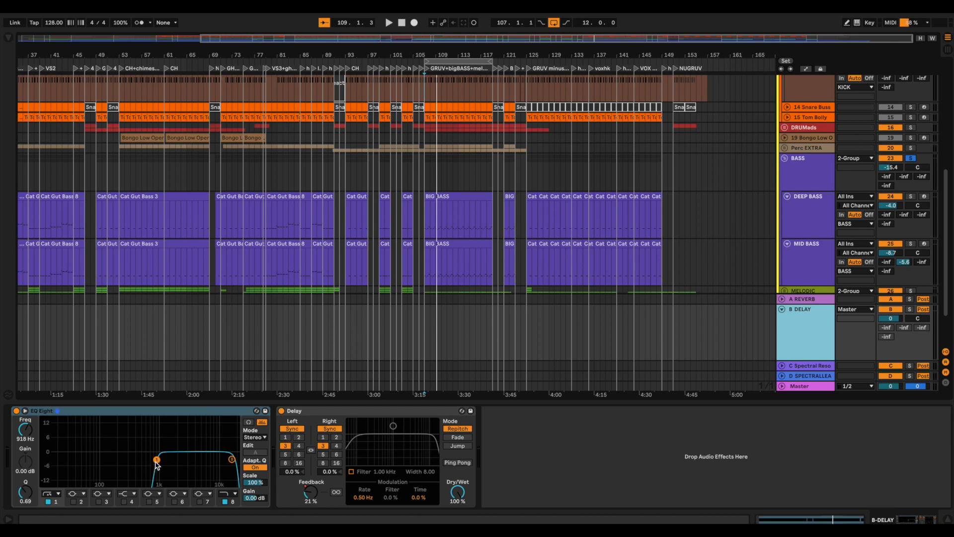
left_click(232, 460)
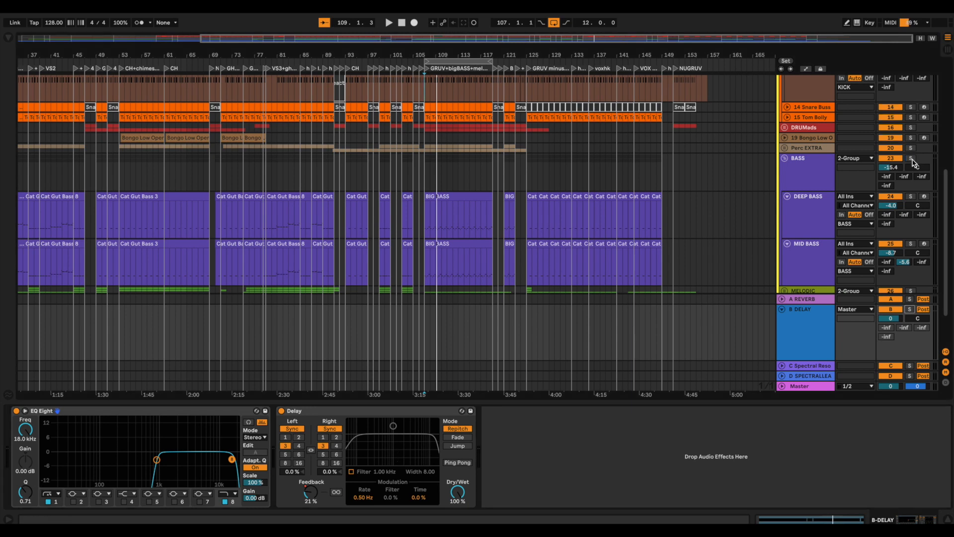
Step: Mute the DEEP BASS track and play MID BASS while switching the B DELAY return off and on to compare
left_click(891, 196)
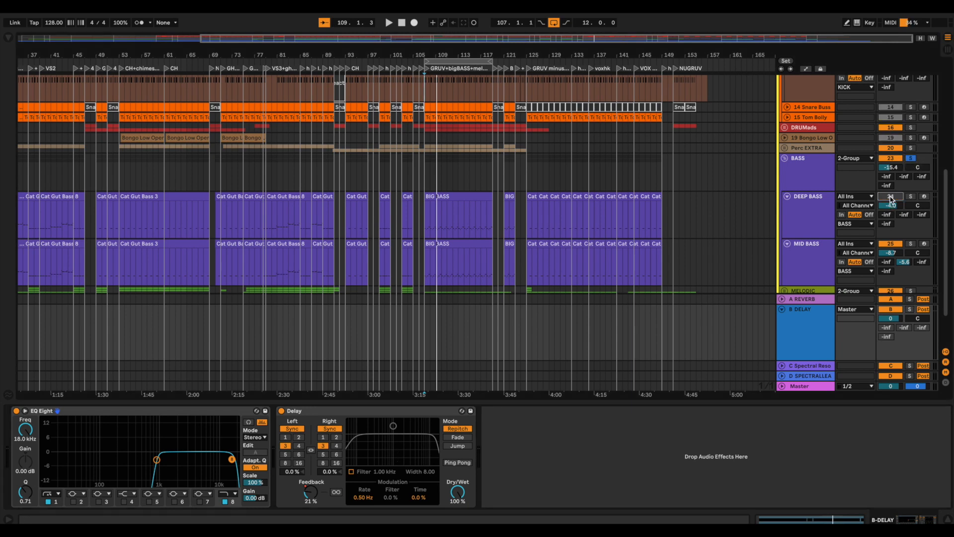
key("space")
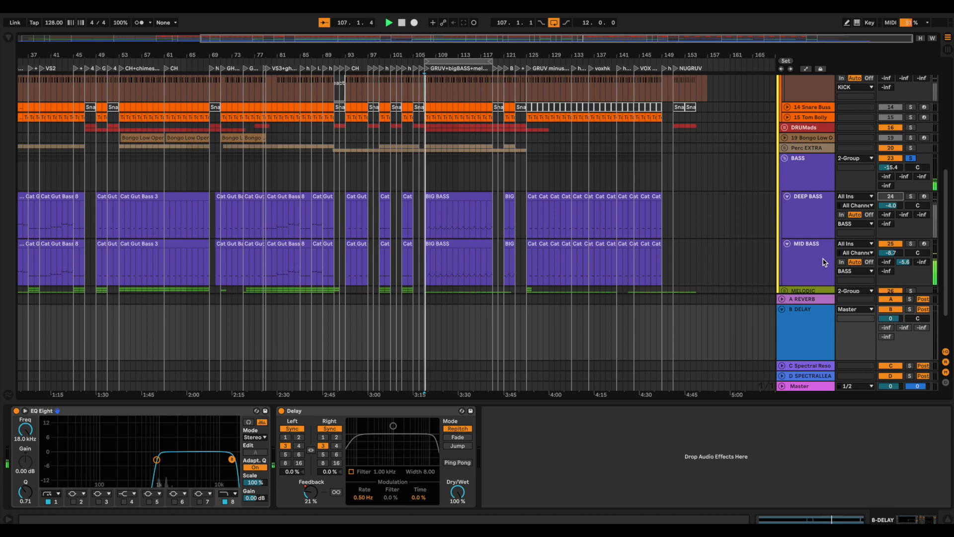
left_click(887, 311)
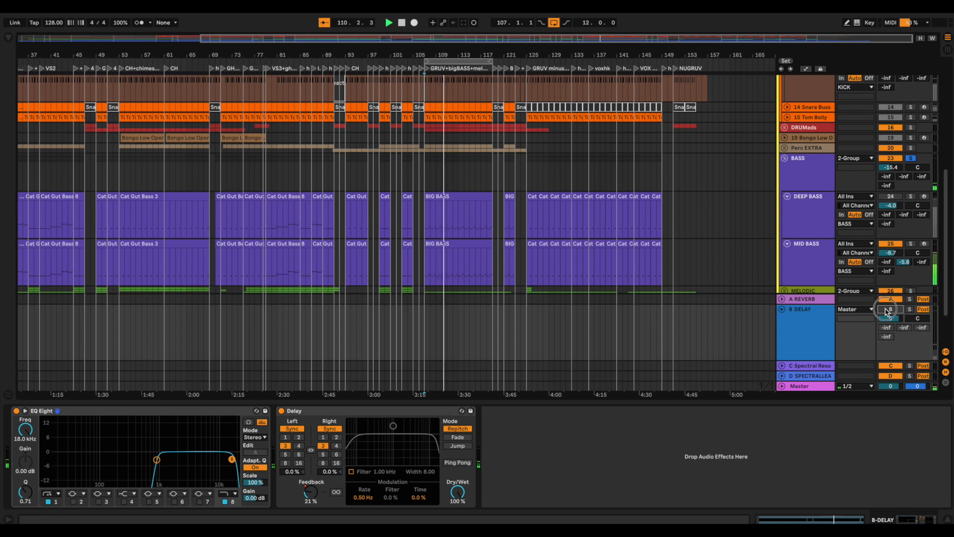
left_click(887, 312)
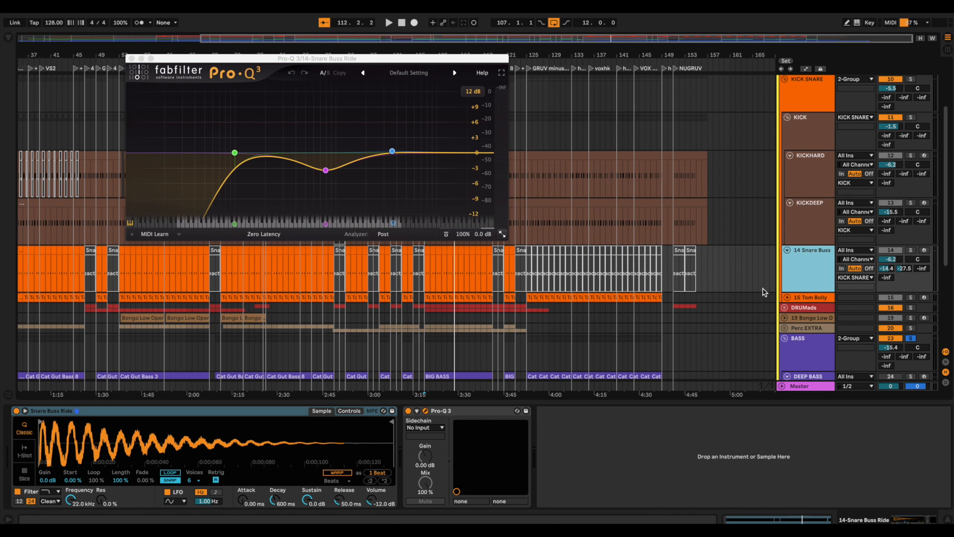
Step: Unfold the 15 Tom Bolly track and solo the KICK SNARE group
scroll(814, 285, "down", 3)
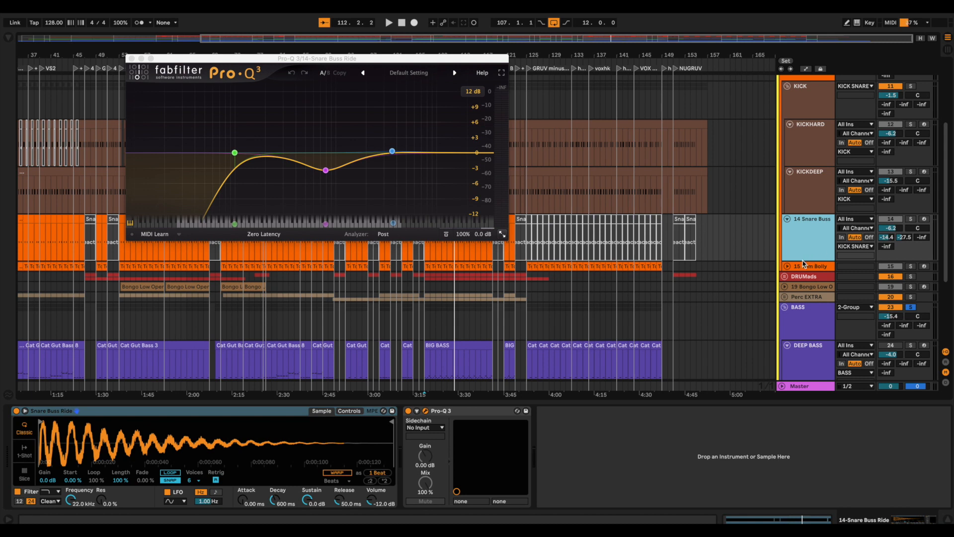
left_click(787, 267)
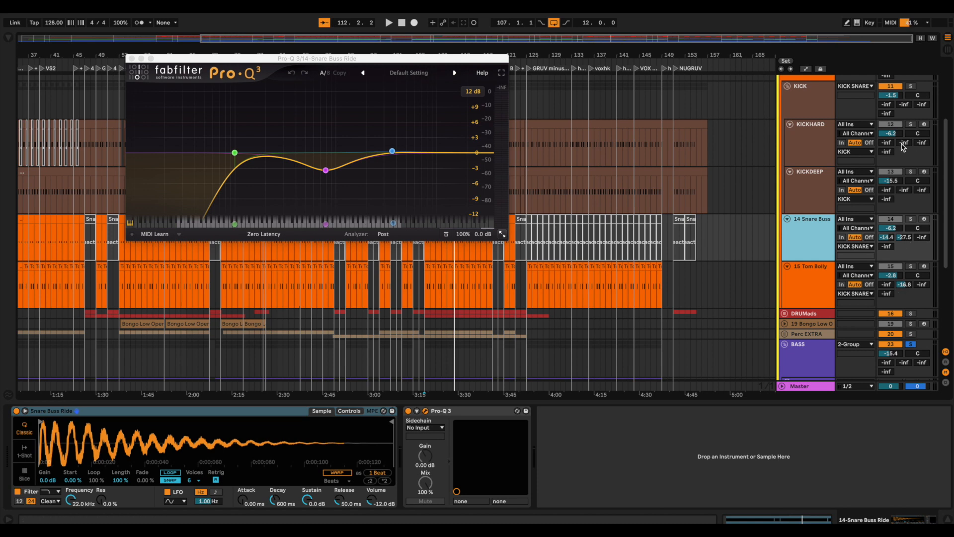
scroll(900, 144, "up", 1)
scroll(900, 145, "up", 4)
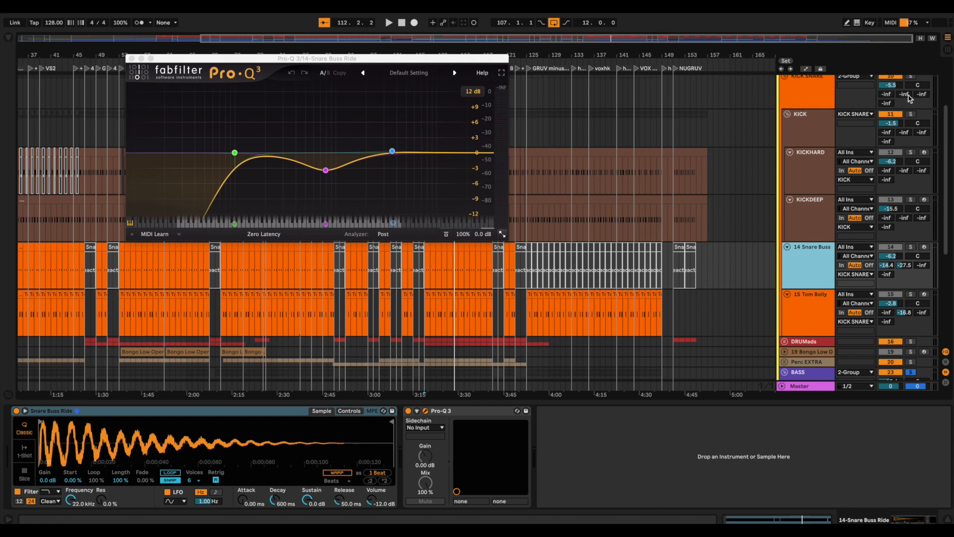
left_click(911, 77)
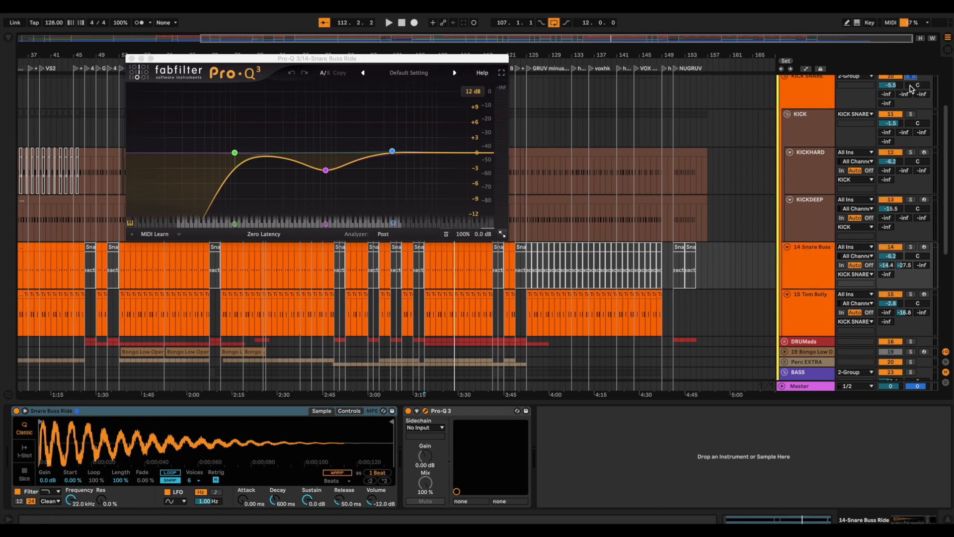
Step: Mute the 15 Tom Bolly track and the KICK group, and play the 14 Snare Buss track alone
left_click(890, 294)
left_click(891, 115)
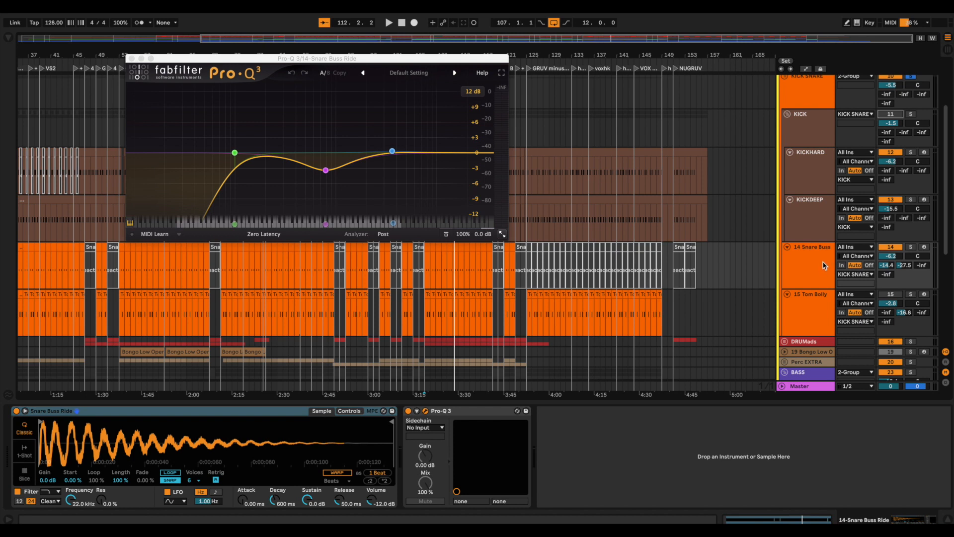
key("space")
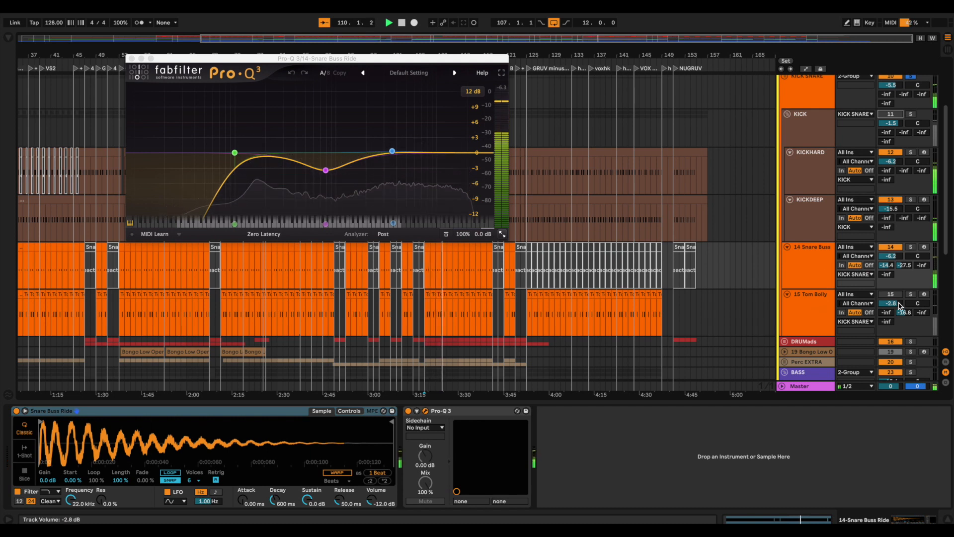
Step: Examine the 15 Tom Bolly track's Pro-Q 3 and unmute that track and the KICK group during playback
left_click(821, 313)
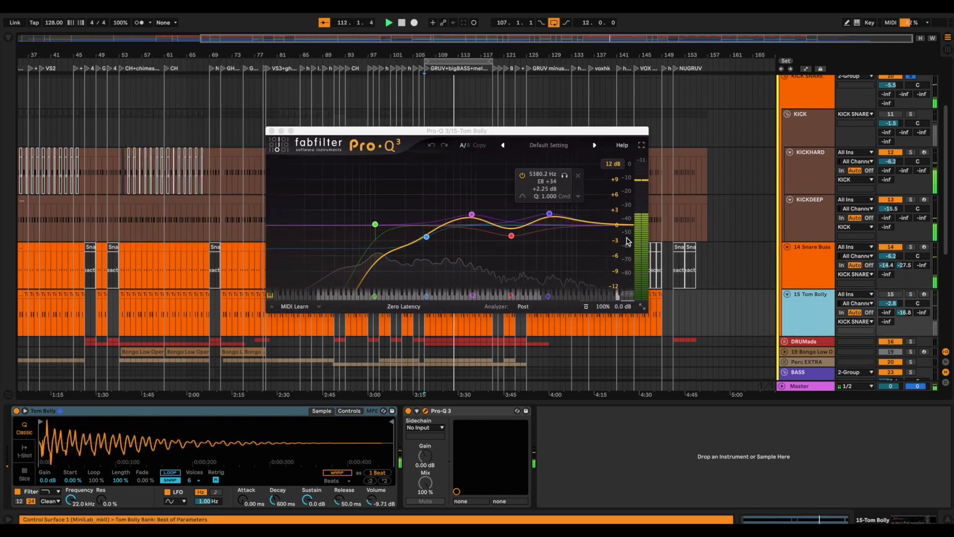
left_click(893, 298)
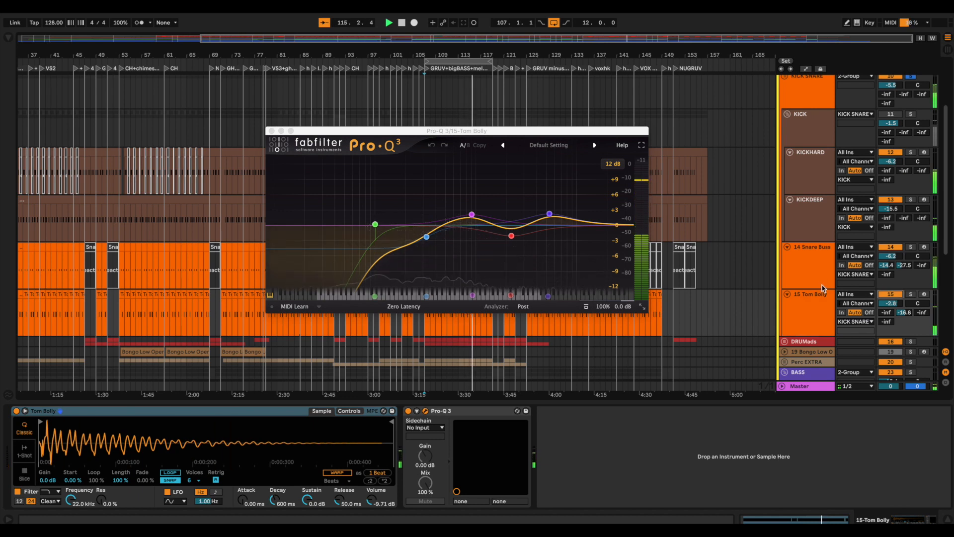
left_click(891, 115)
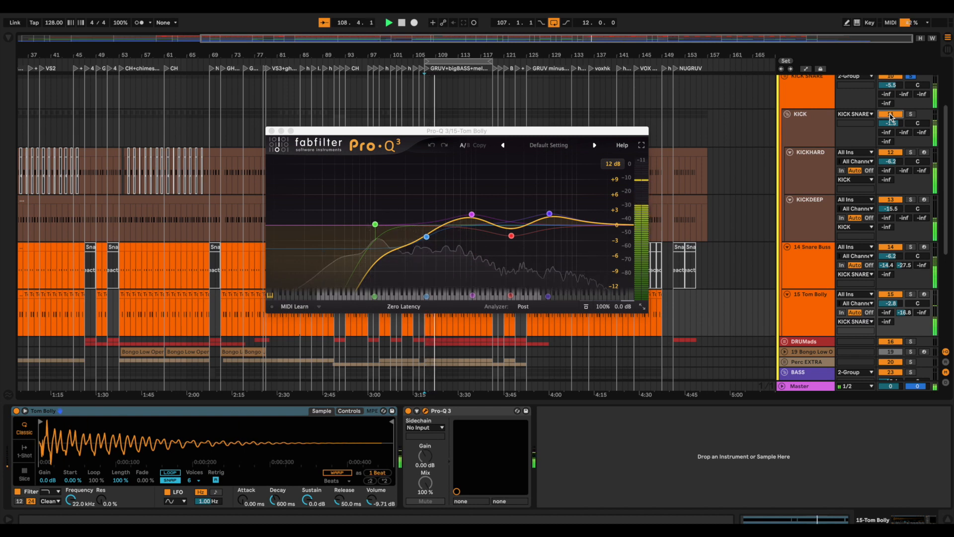
key("space")
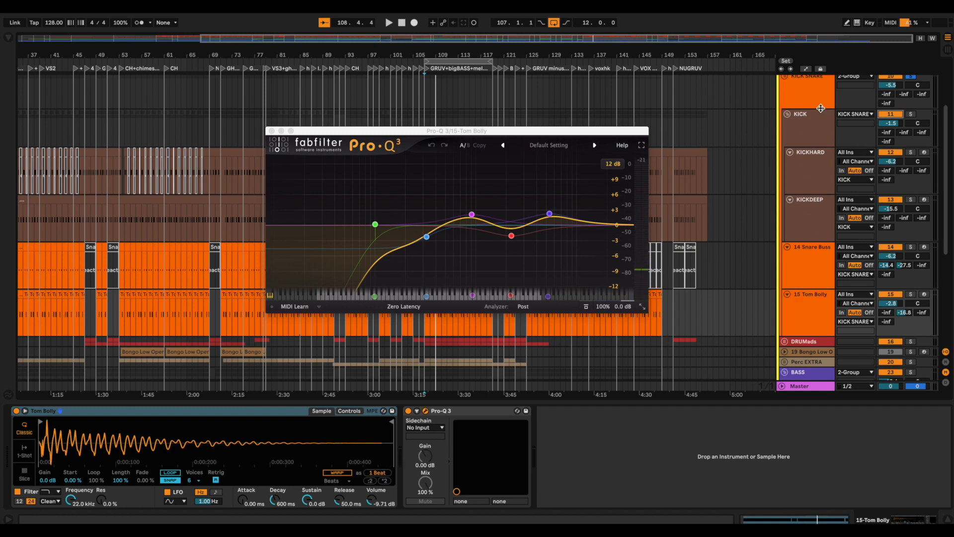
Step: Examine the KICK SNARE group's Pro-Q 3 midrange cut and Pro-L 2 gain, and close both plug-in windows
left_click(809, 97)
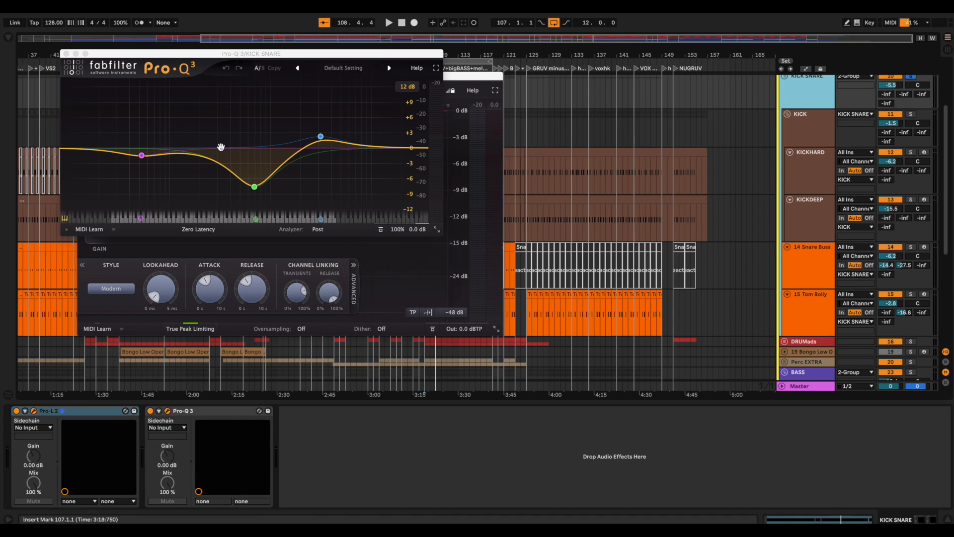
mouse_move(229, 176)
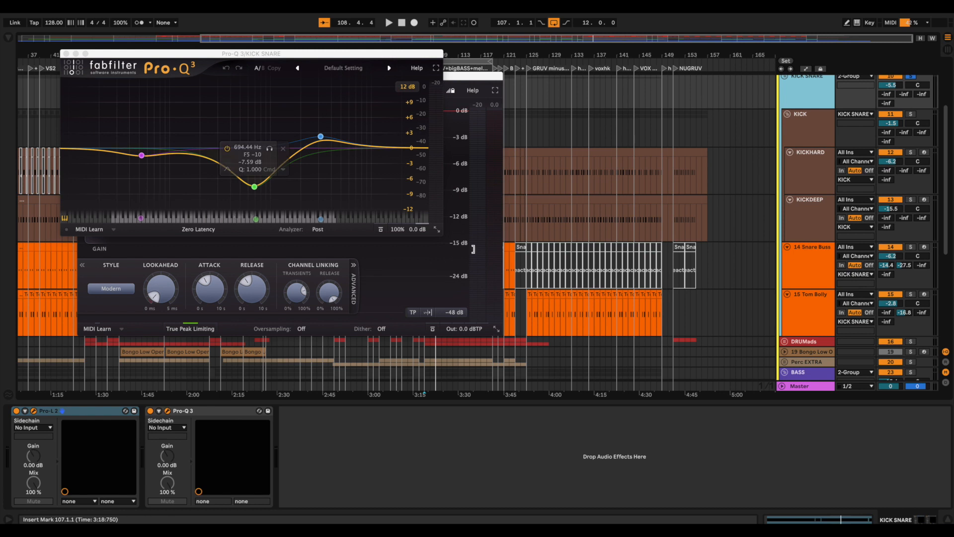
left_click(429, 263)
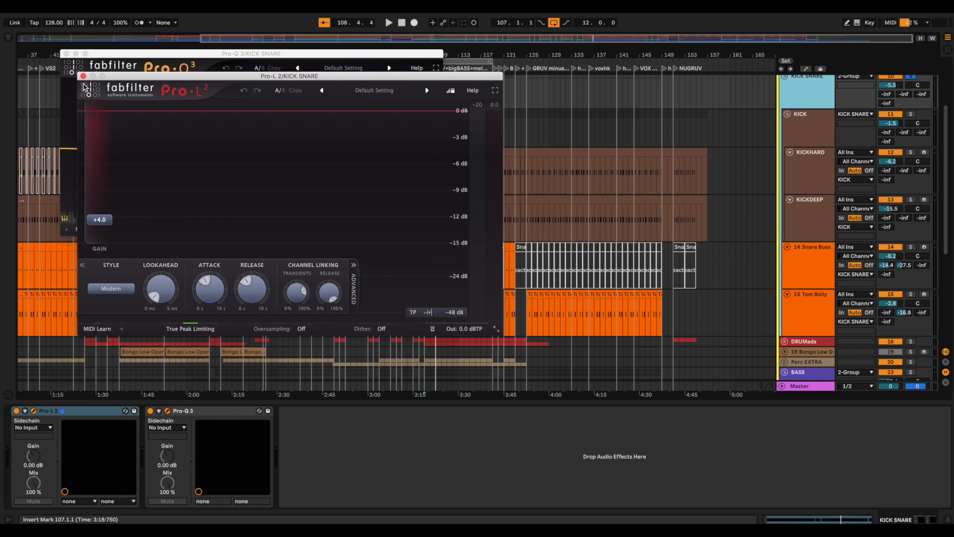
left_click(83, 77)
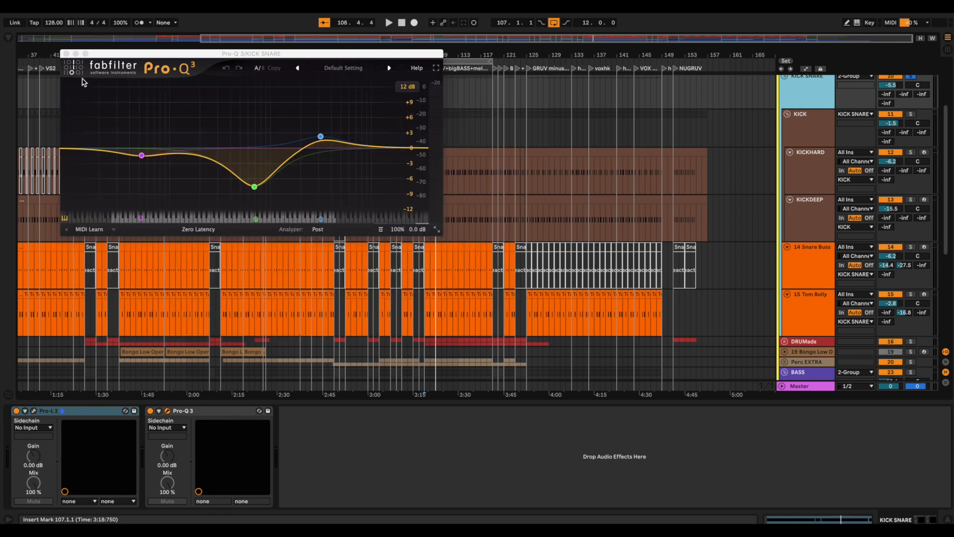
left_click(67, 53)
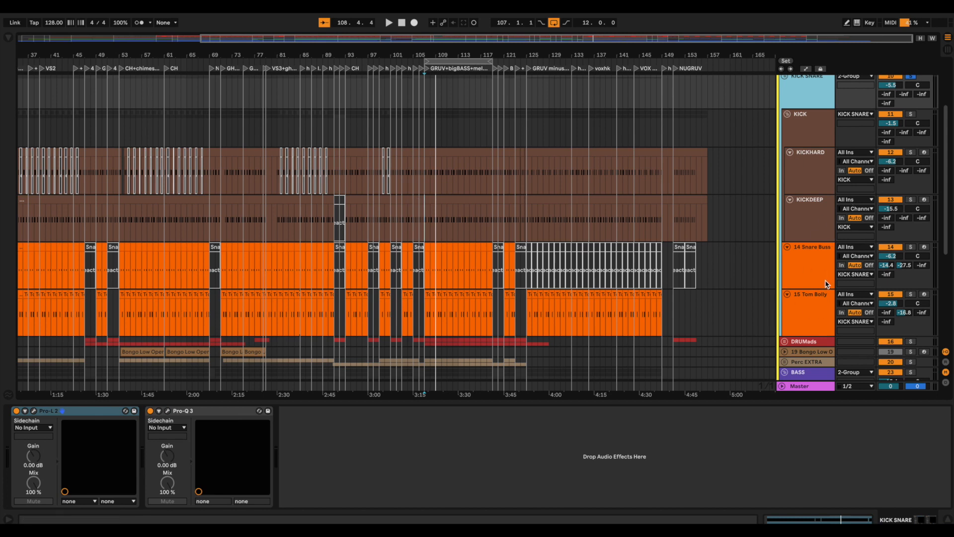
Step: Solo the BASS group along with the KICK SNARE group and play them together
scroll(801, 294, "down", 2)
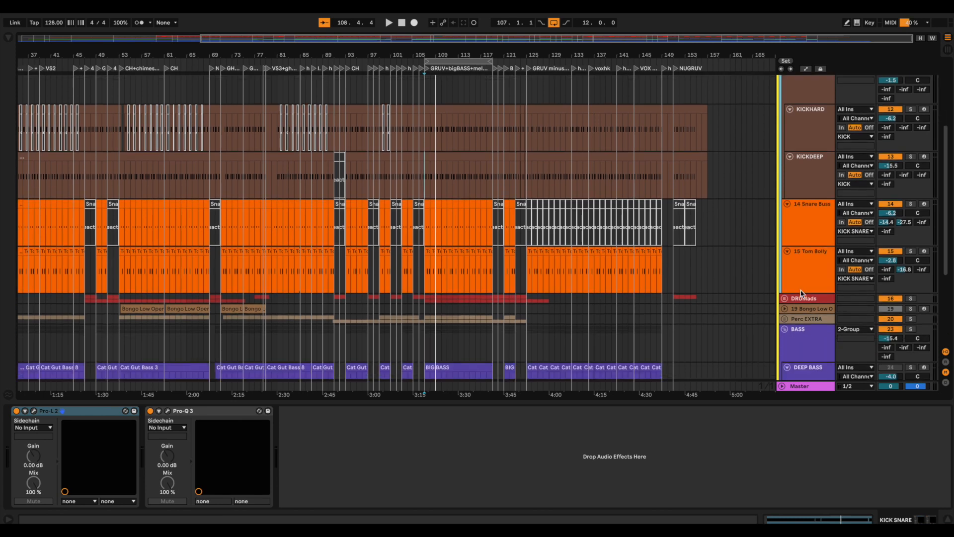
scroll(802, 294, "down", 3)
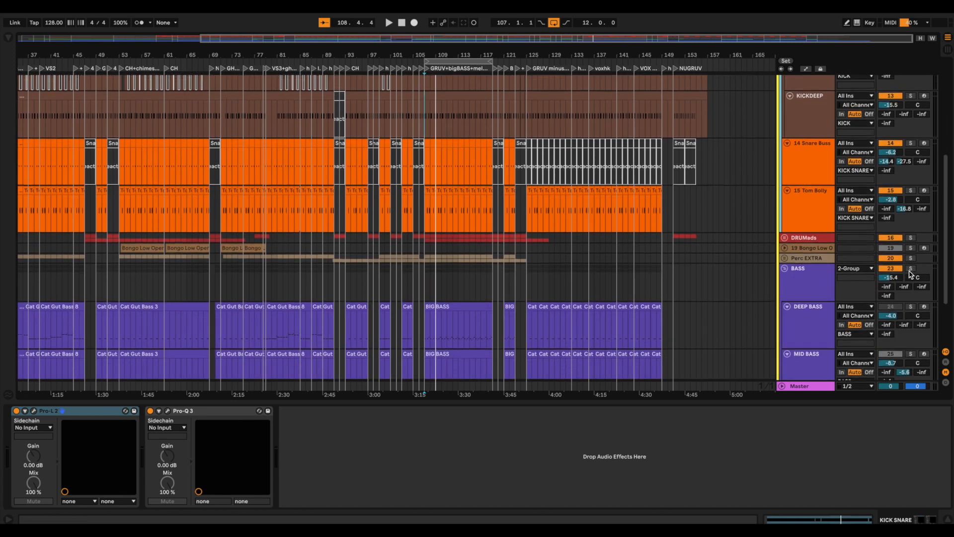
left_click(910, 271)
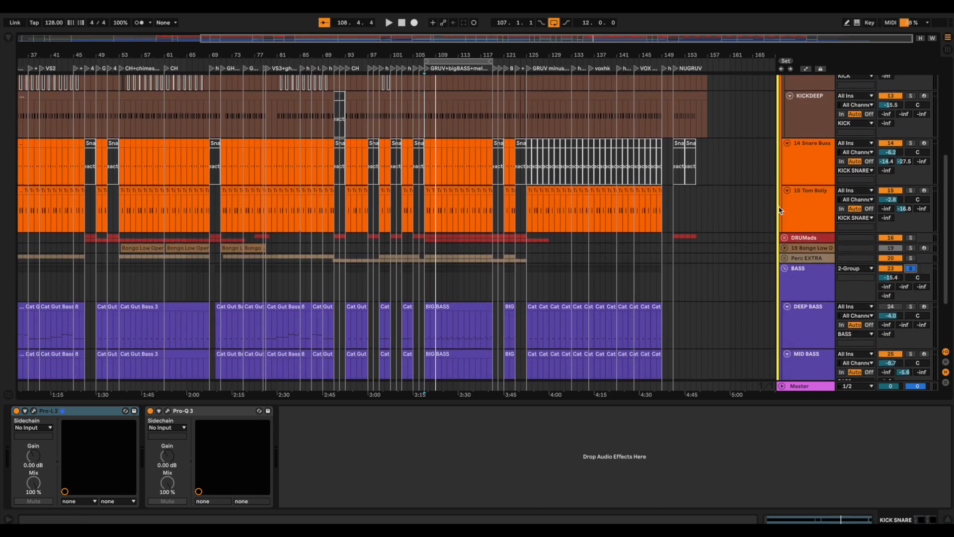
key("space")
scroll(802, 192, "up", 3)
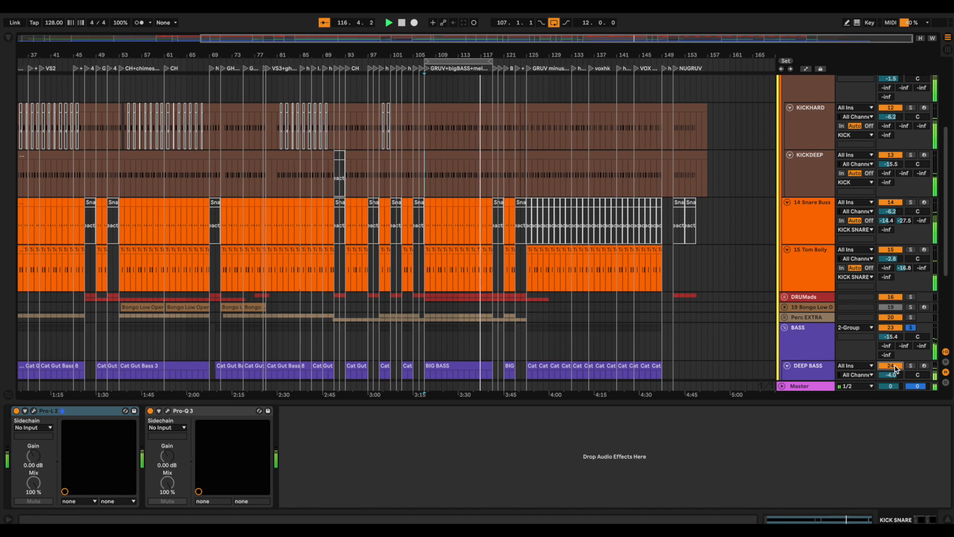
Step: Stop playback and examine the low-cut and high-cut bands of the A REVERB return's EQ Eight
key("space")
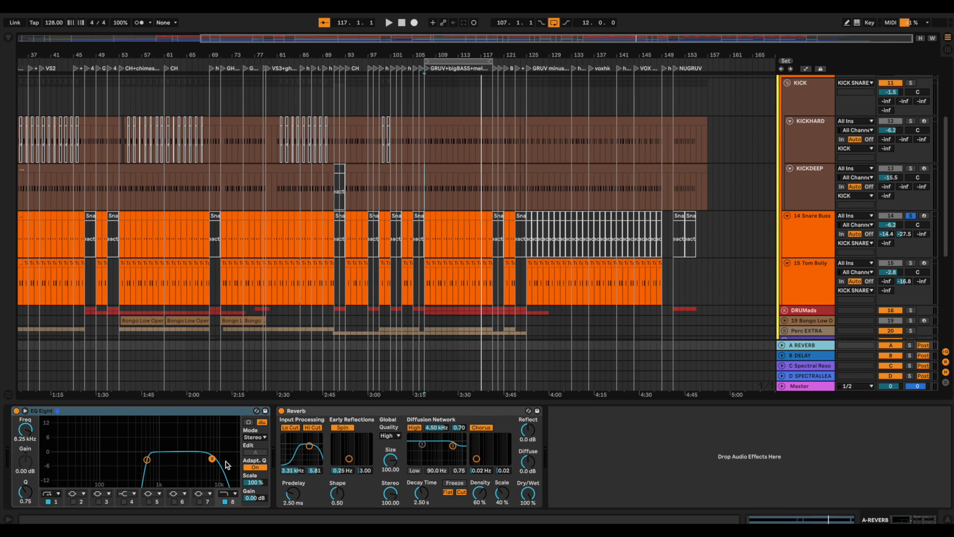
left_click(147, 460)
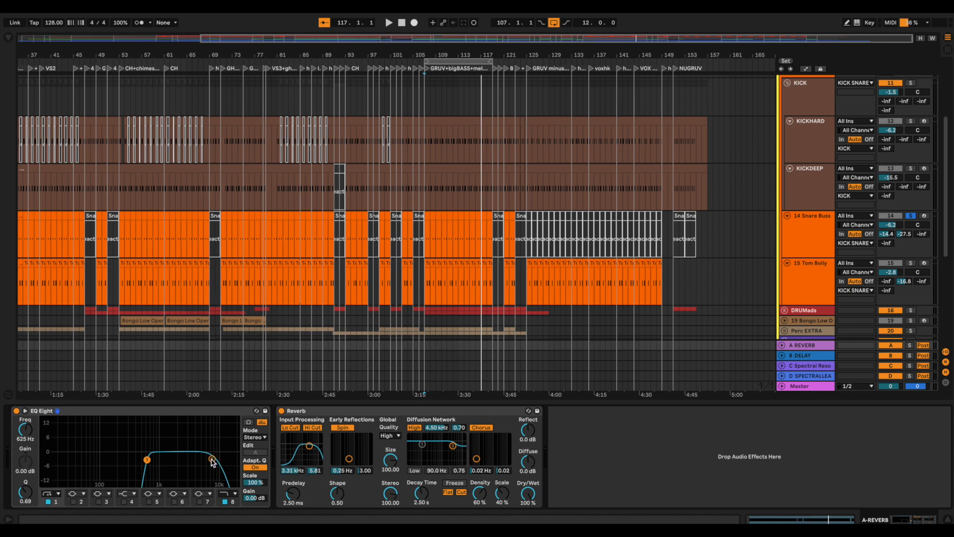
left_click(213, 459)
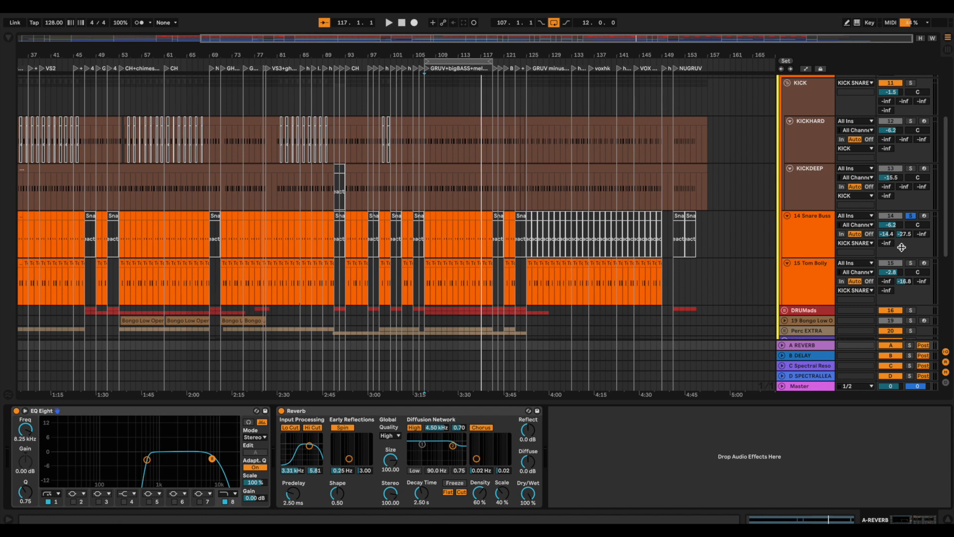
Step: Mute the B DELAY return and toggle the A REVERB return while playing the soloed 14 Snare Buss track
left_click(891, 356)
key("space")
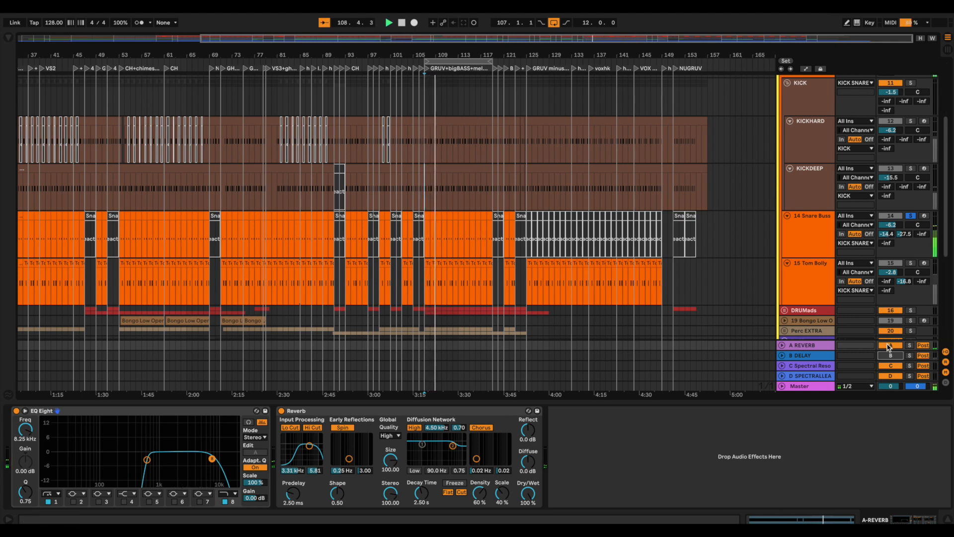
left_click(890, 345)
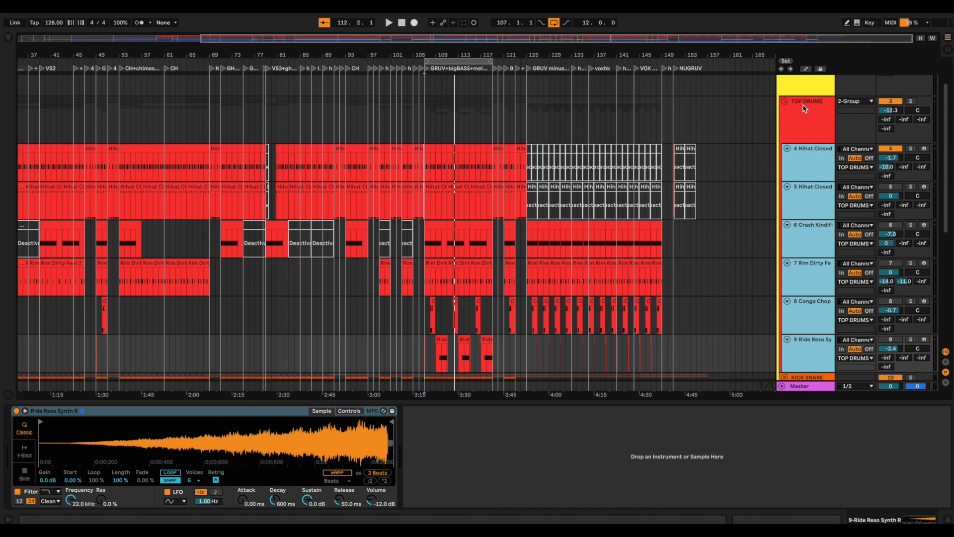
Step: Play the loop and examine the low-cut band in the 4 Hihat Closed track's Pro-Q 3
key("space")
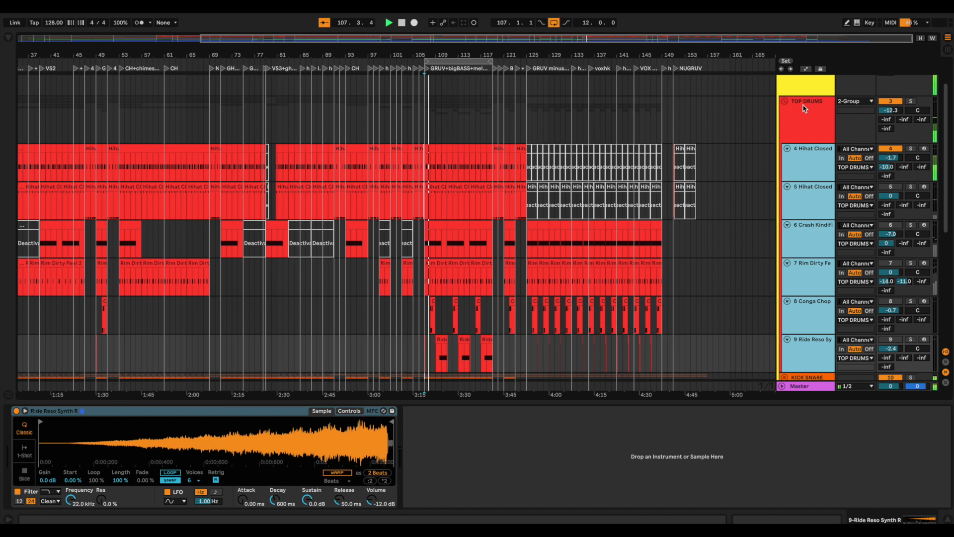
left_click(811, 163)
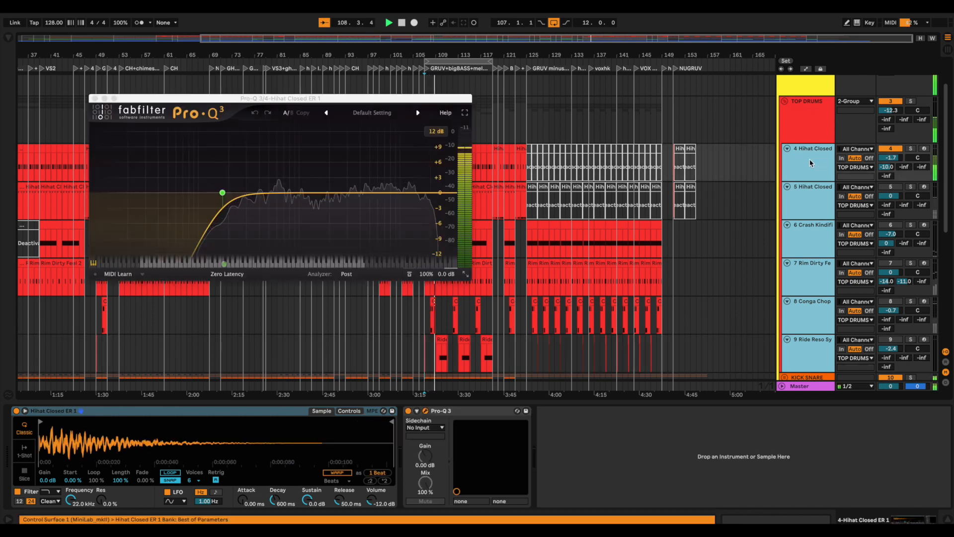
mouse_move(217, 197)
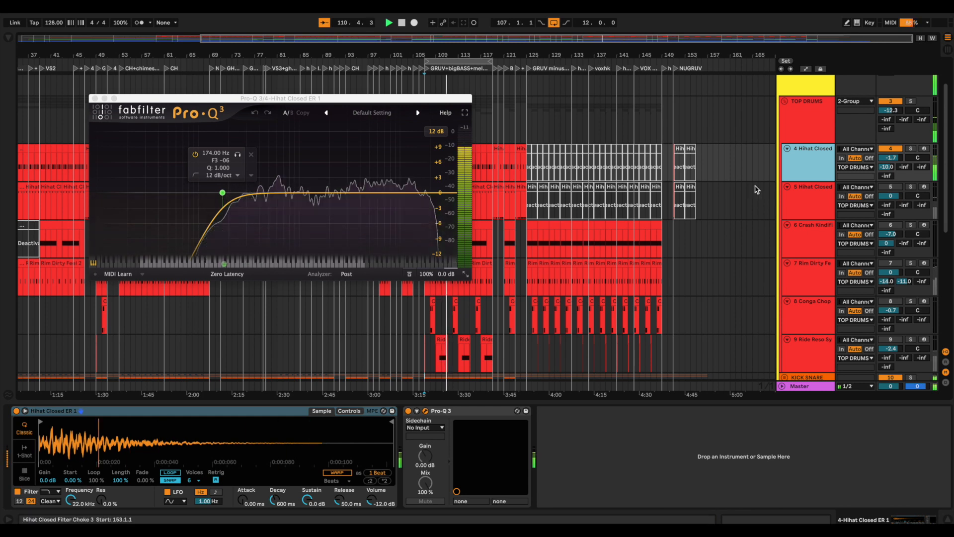
Step: Unmute the 5 Hihat Closed and 6 Crash Kindified tracks during playback
left_click(818, 208)
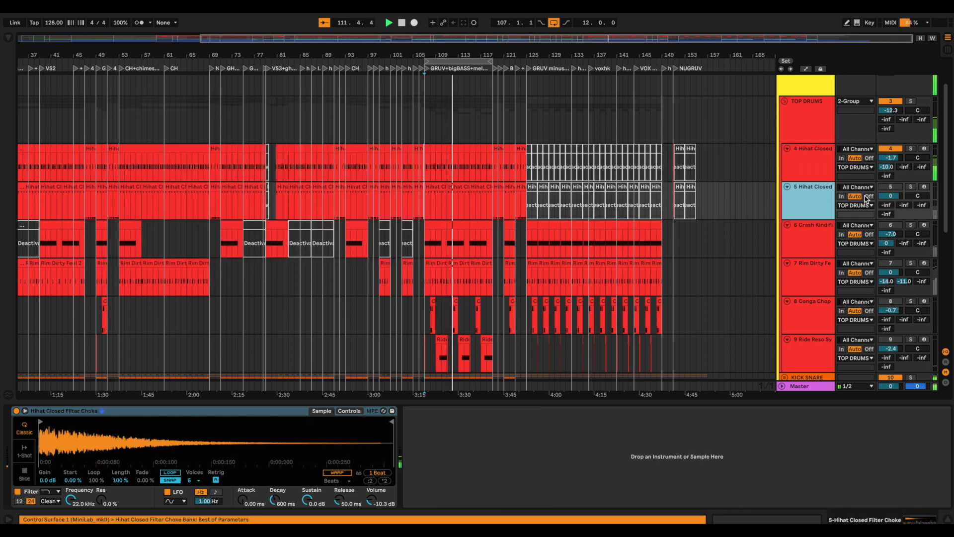
left_click(895, 189)
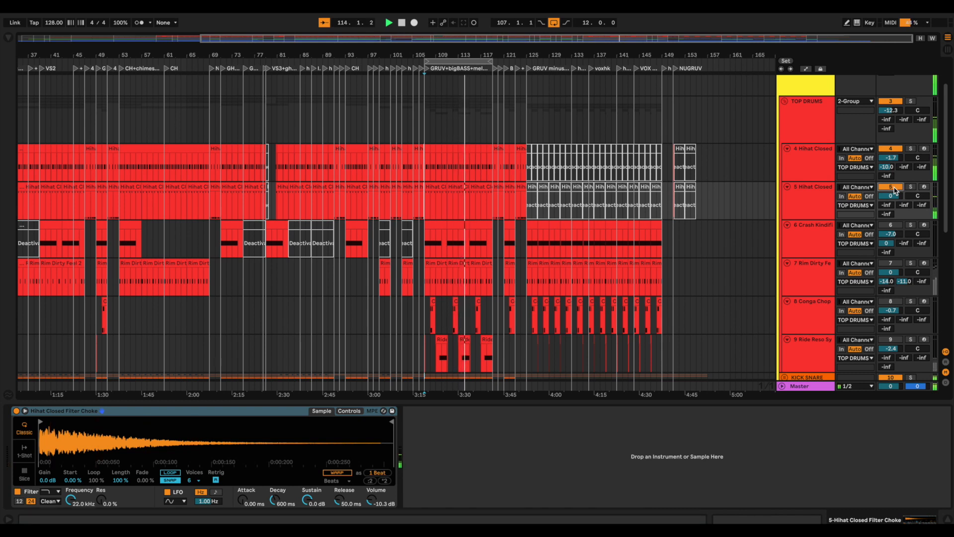
left_click(804, 233)
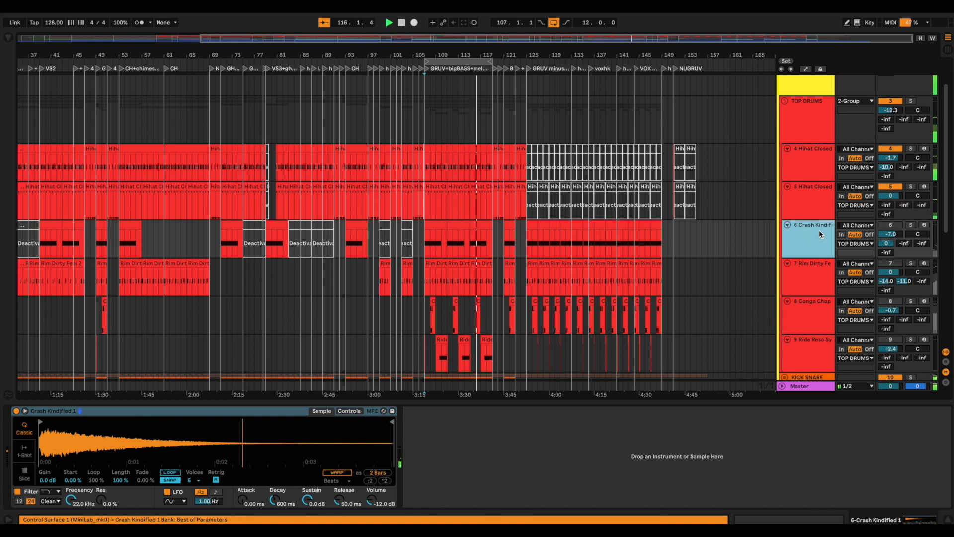
left_click(892, 227)
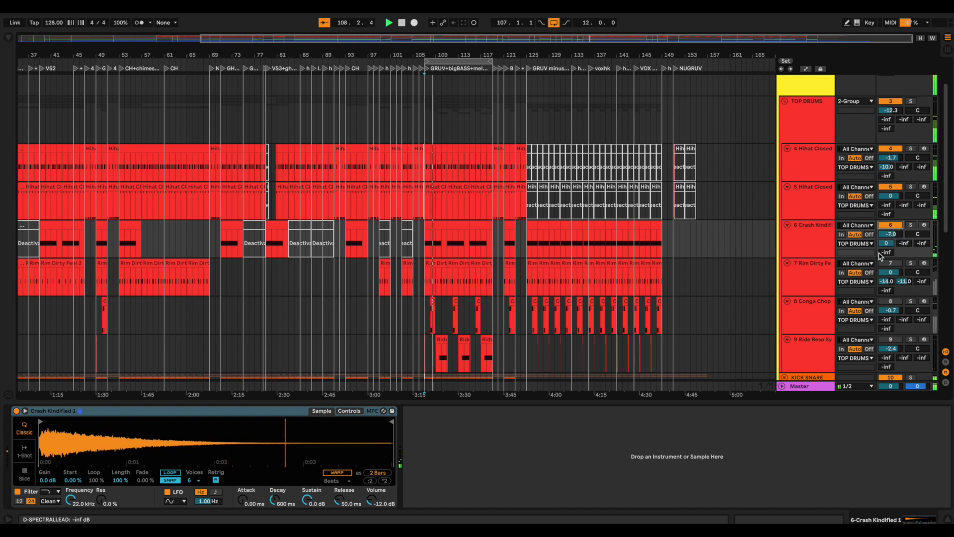
Step: Unmute the 7 Rim Dirty Feel, 8 Conga Chop and 9 Ride Reso Synth tracks during playback
left_click(820, 264)
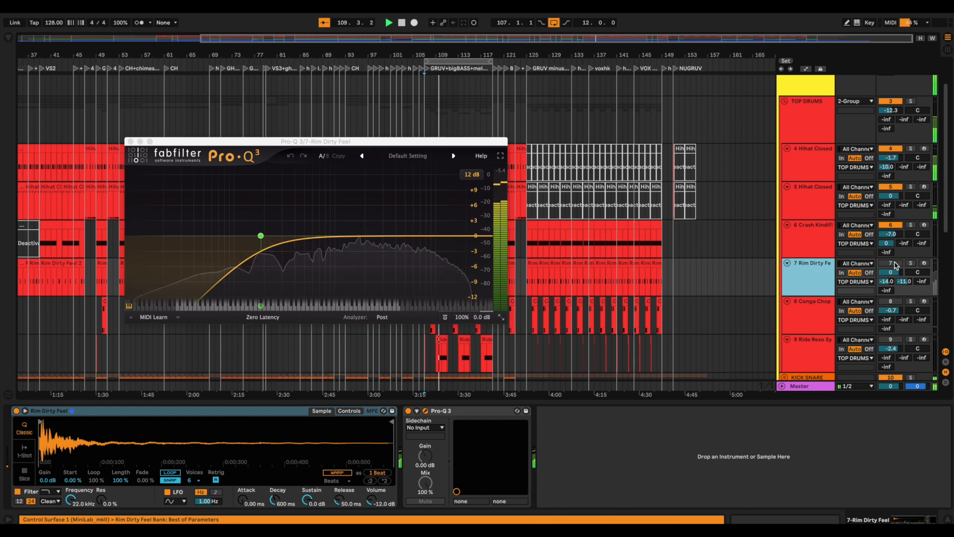
left_click(896, 265)
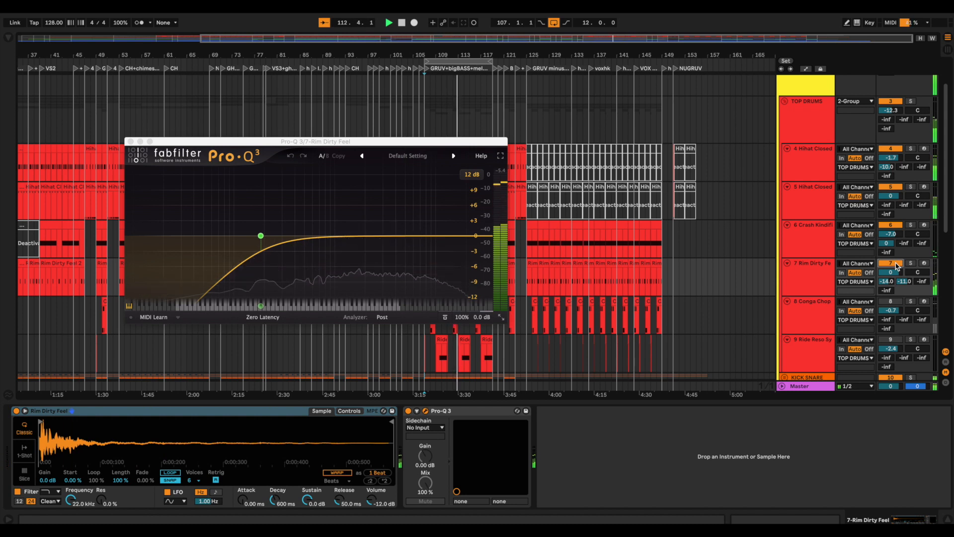
left_click(890, 311)
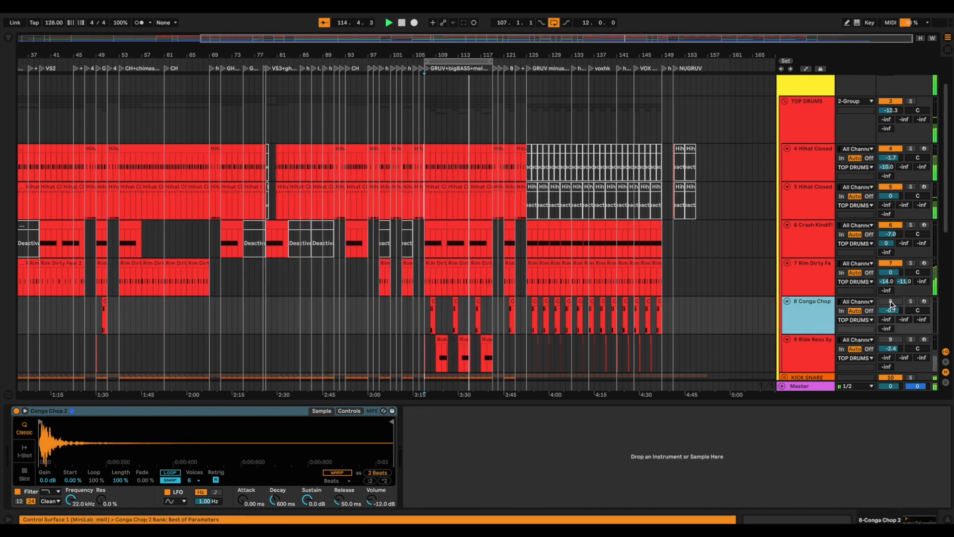
left_click(891, 302)
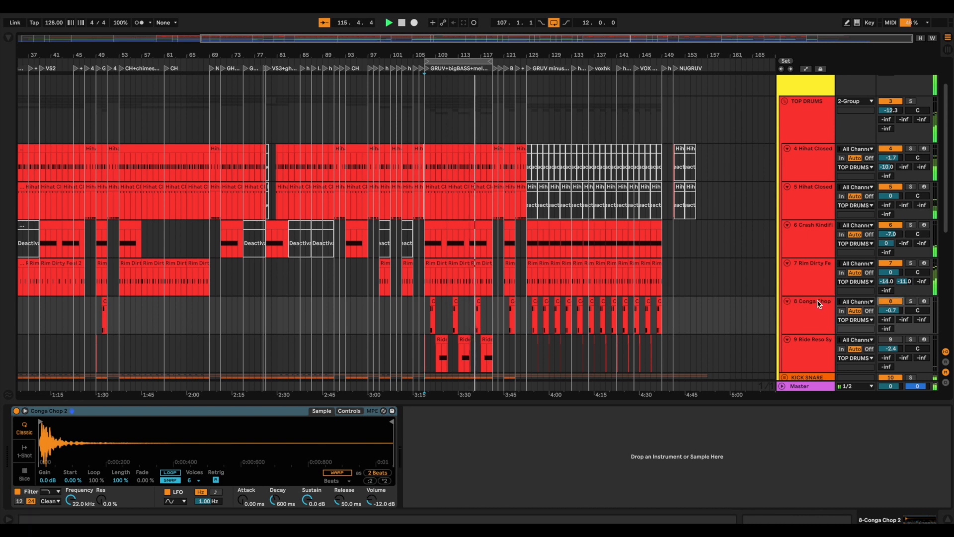
left_click(817, 339)
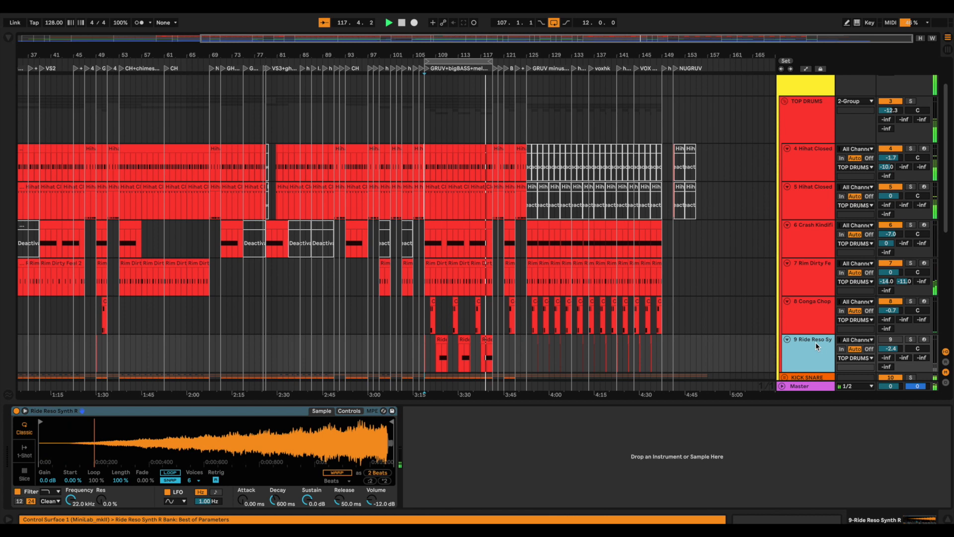
left_click(888, 340)
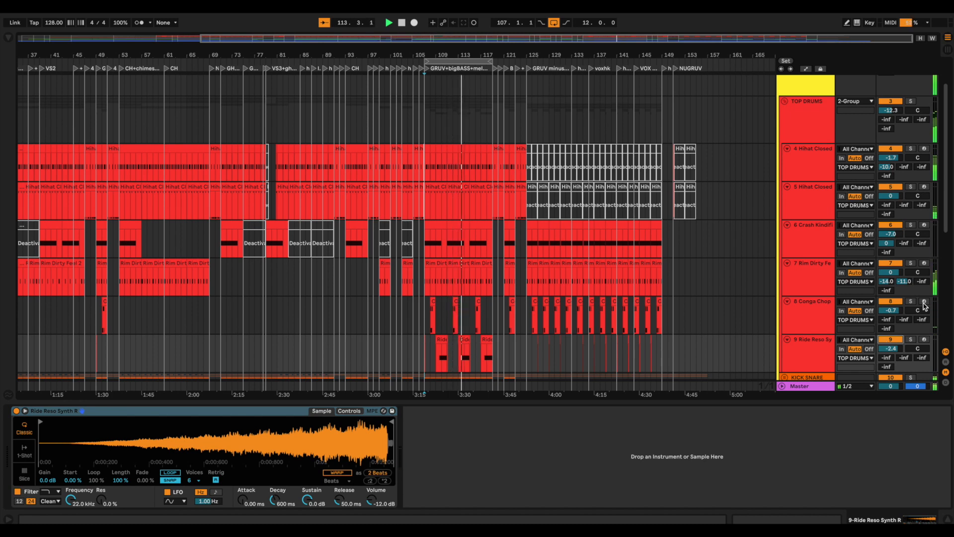
Step: Examine the TOP DRUMS group's Pro-Q 3 bands and Pro-L 2 gain, stop playback, and close both plug-in windows
left_click(802, 126)
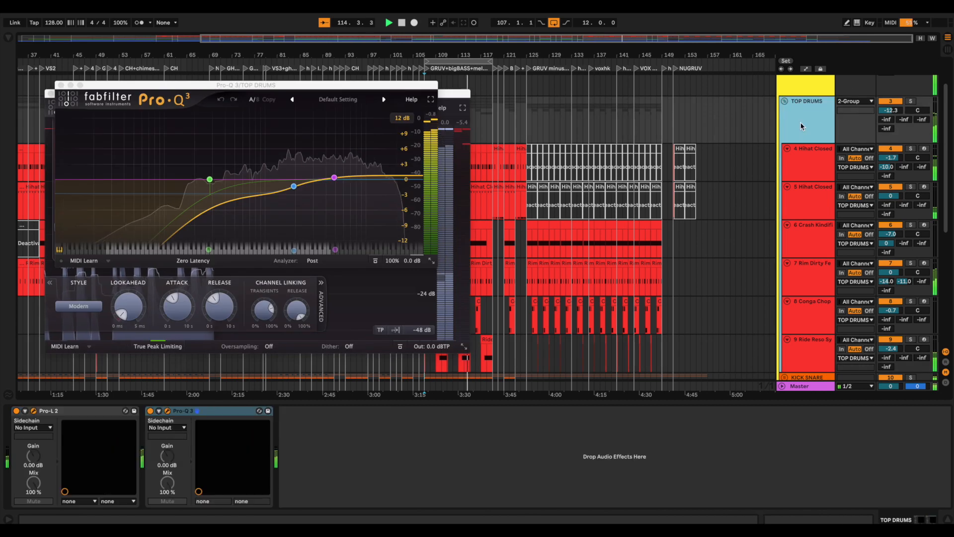
mouse_move(304, 178)
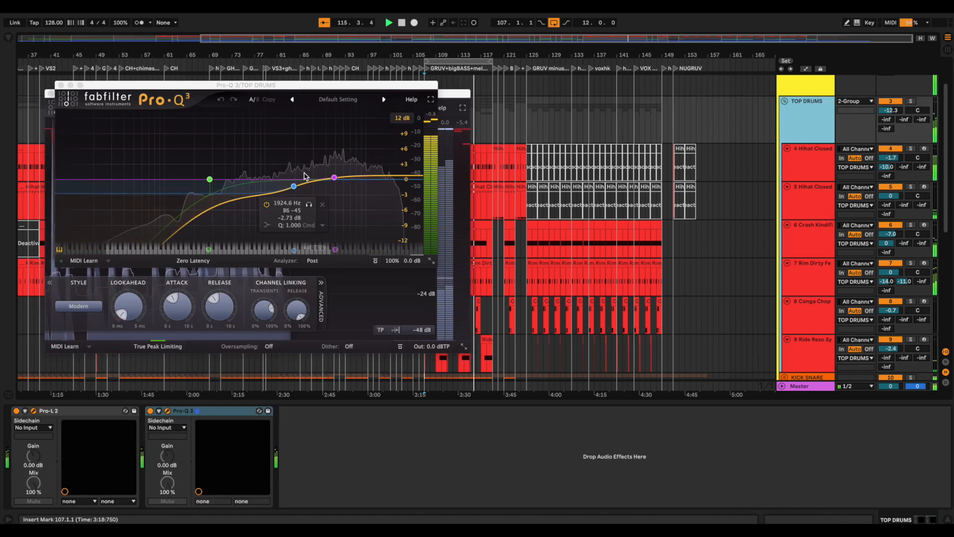
key("space")
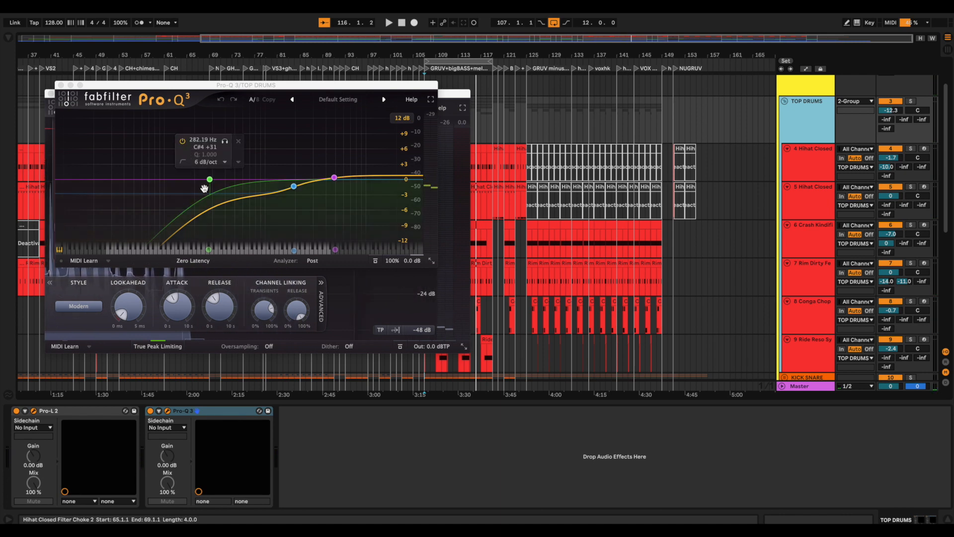
left_click(52, 108)
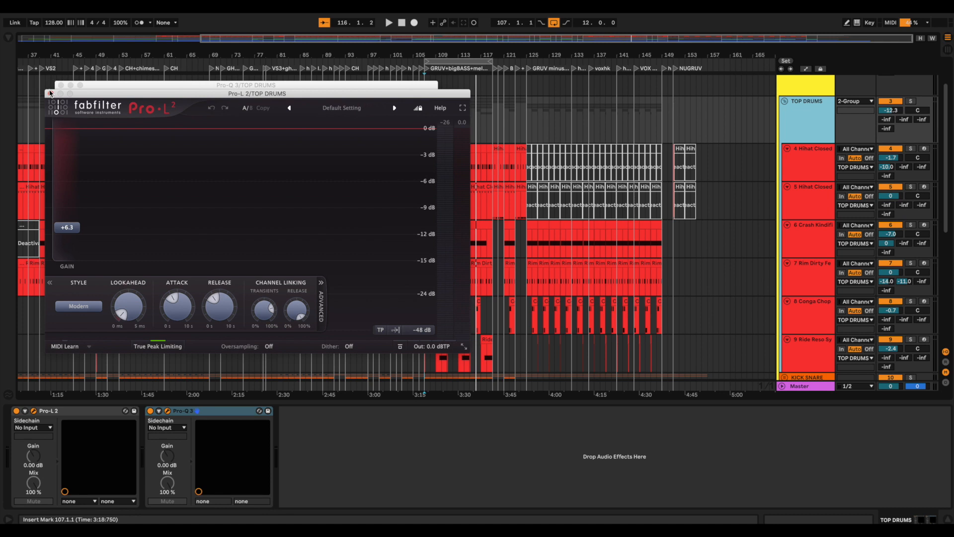
left_click(51, 94)
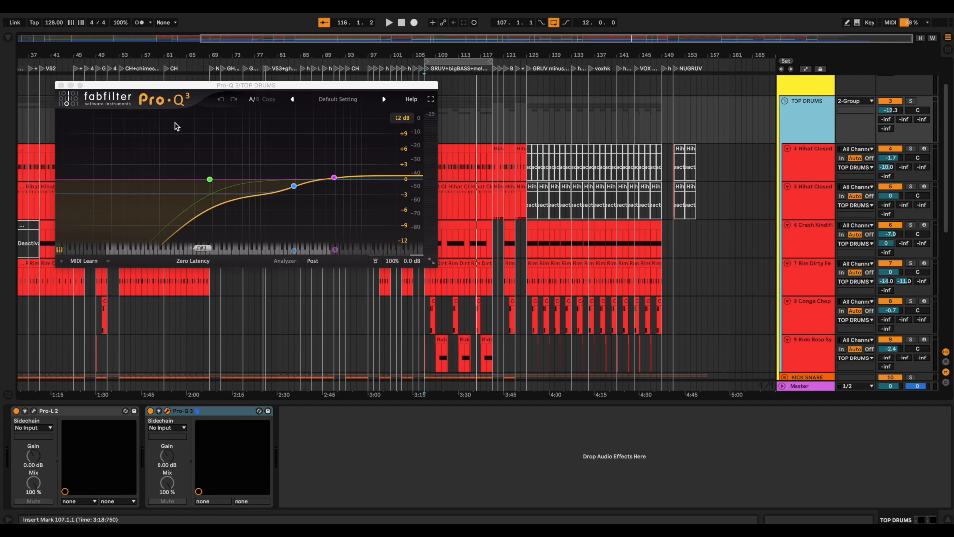
left_click(320, 266)
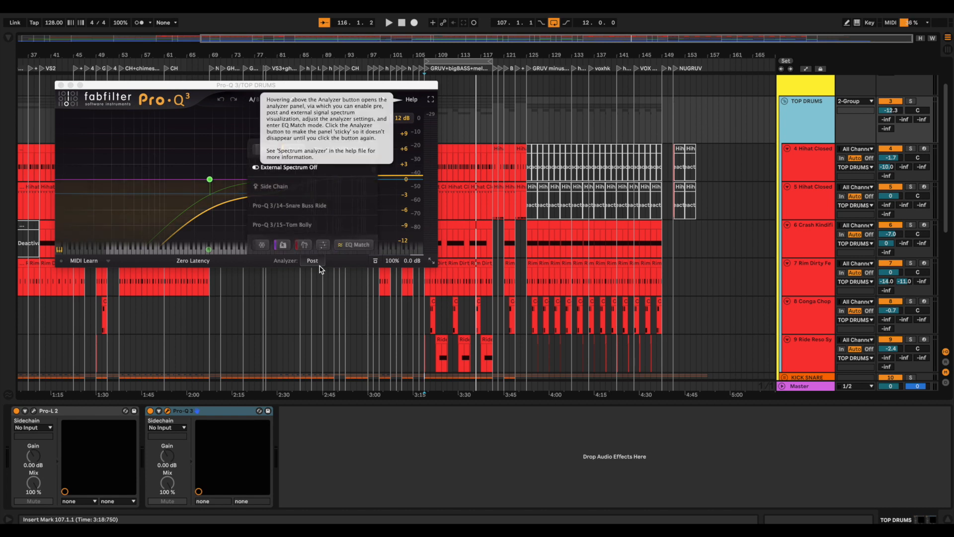
left_click(60, 85)
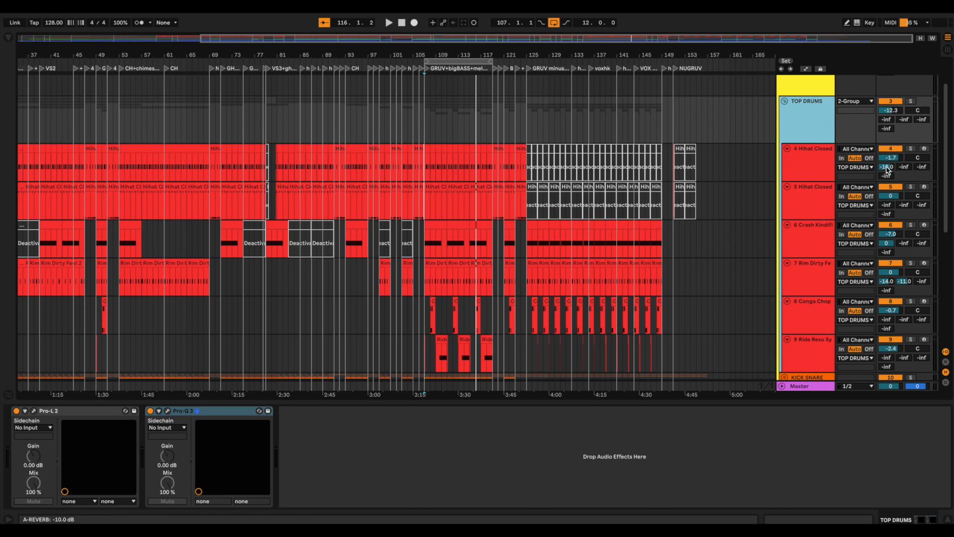
Step: Solo the 7 Rim Dirty Feel track and play it alone
left_click(911, 263)
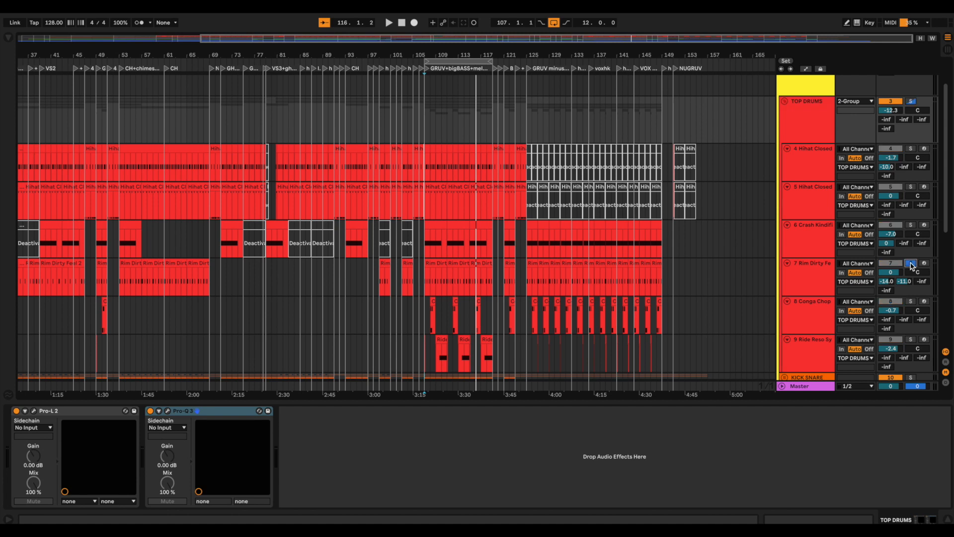
key("space")
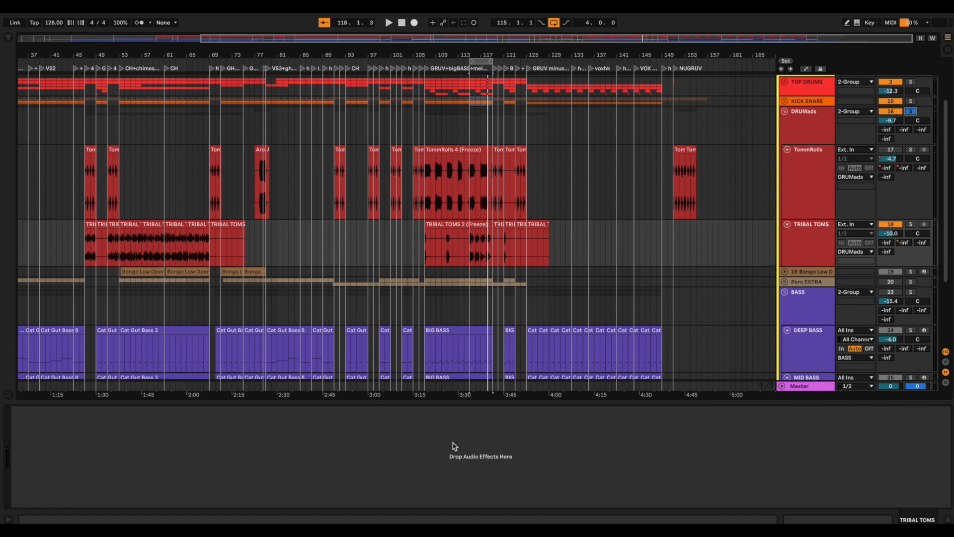
Step: Play the TRIBAL TOMS track within the soloed DRUMads group and mute it after listening
key("space")
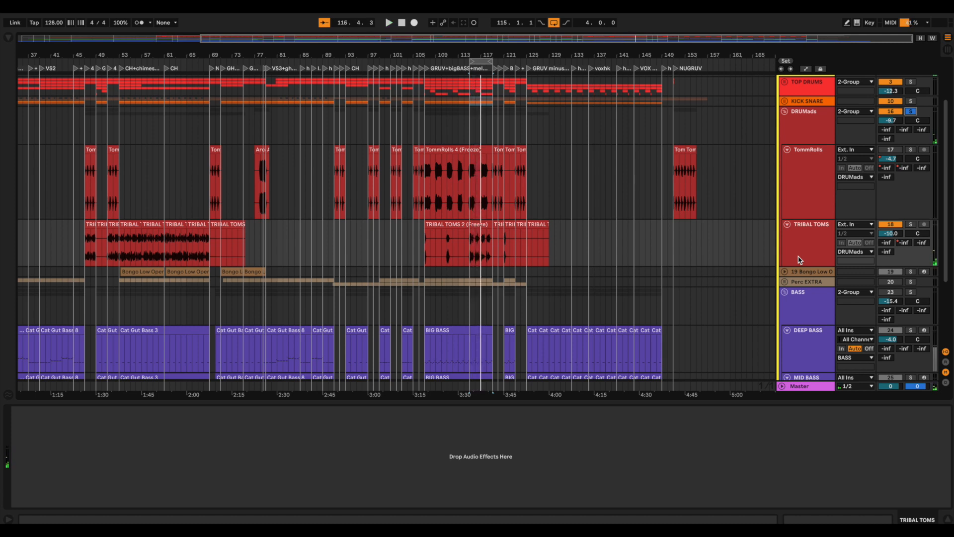
left_click(898, 226)
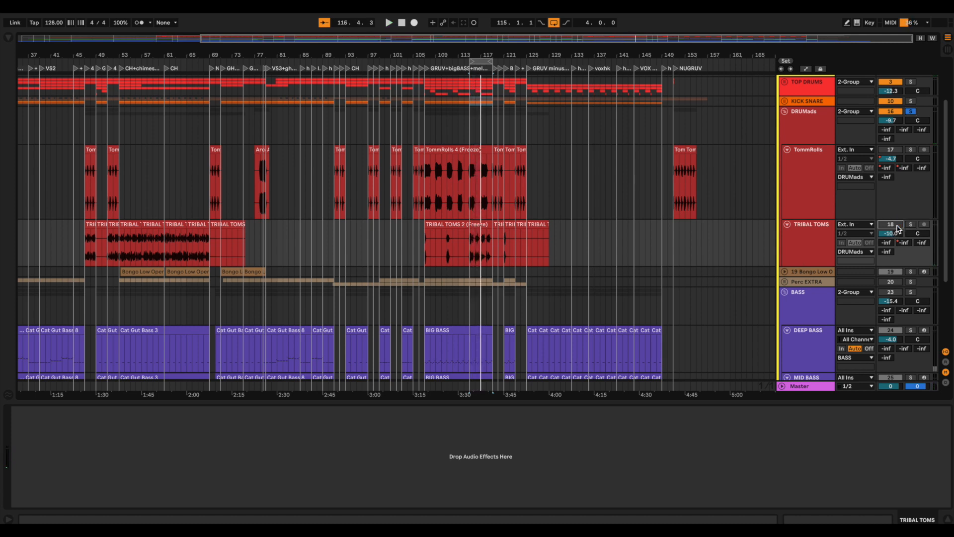
Step: Examine the TommRolls track's Gate settings and the low-frequency bands in its Pro-Q 3
left_click(818, 192)
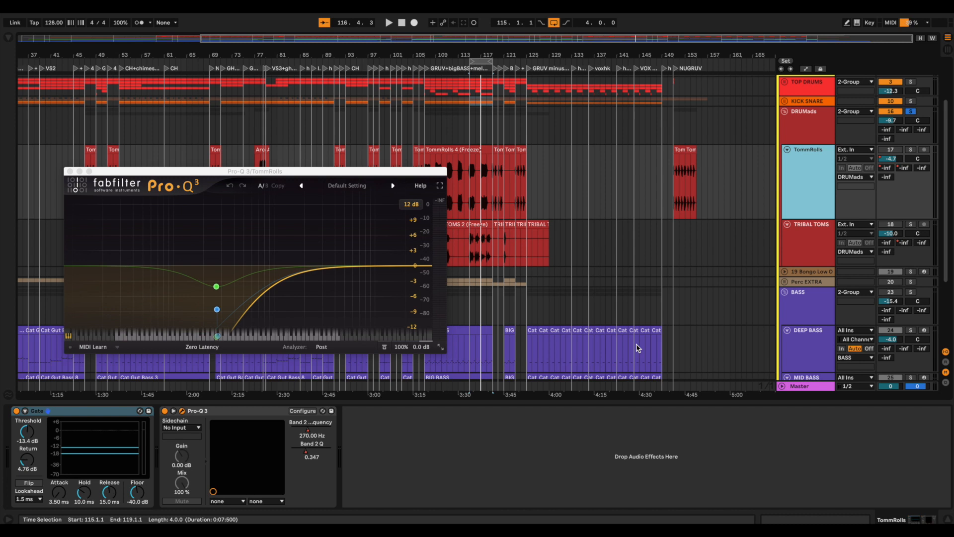
mouse_move(224, 312)
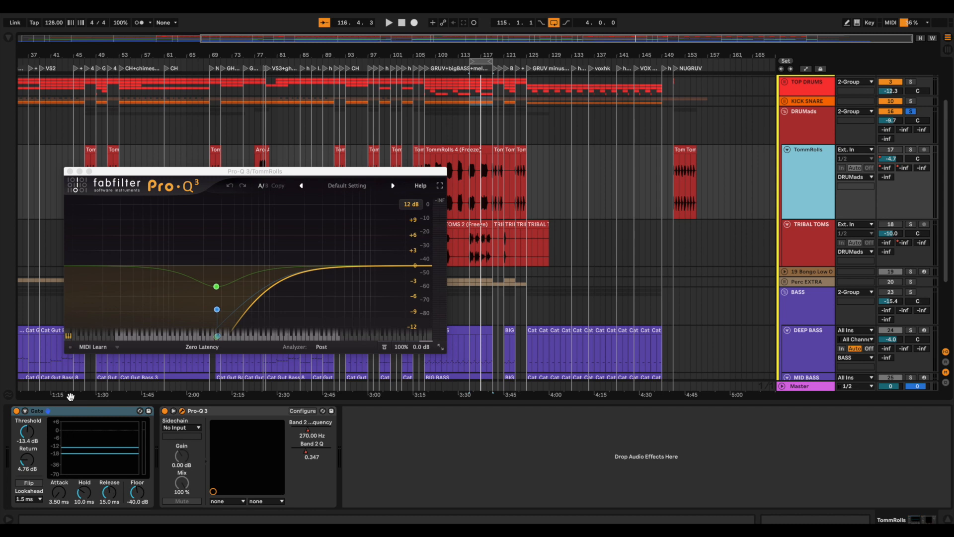
mouse_move(185, 273)
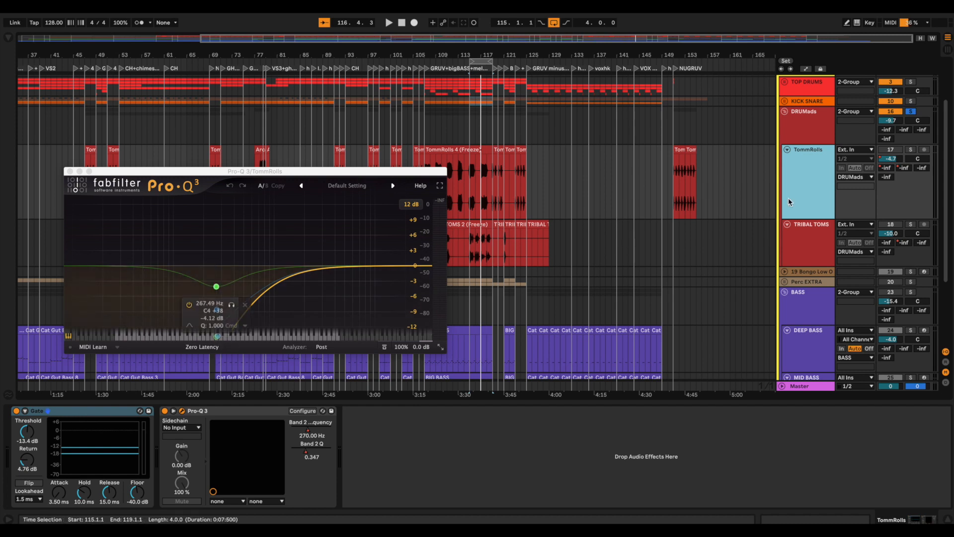
Step: Unmute the TommRolls track and audition it within the soloed DRUMads group
left_click(895, 150)
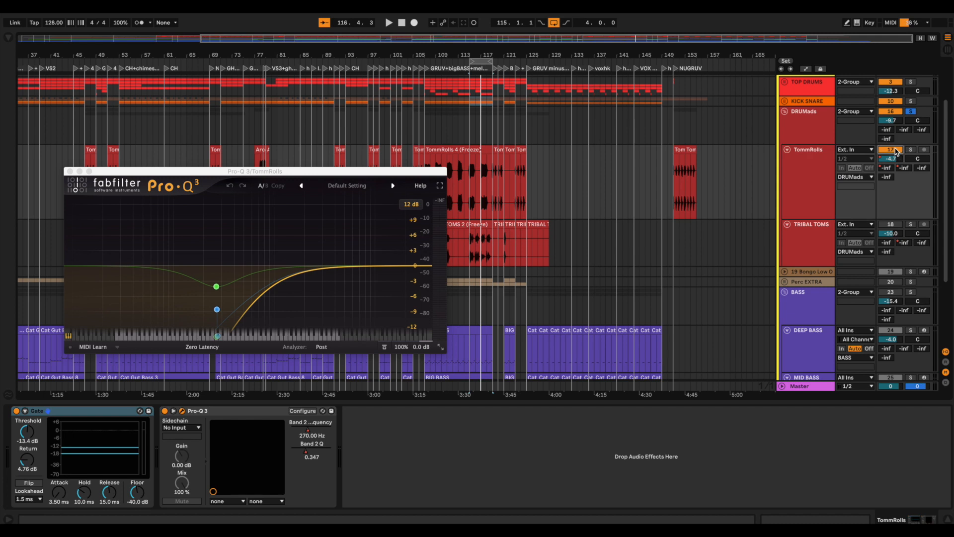
key("space")
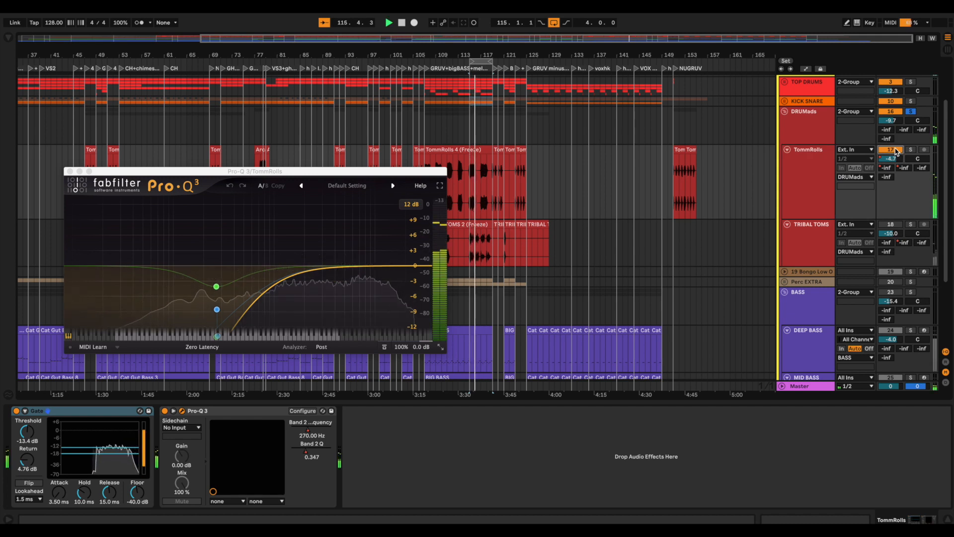
key("space")
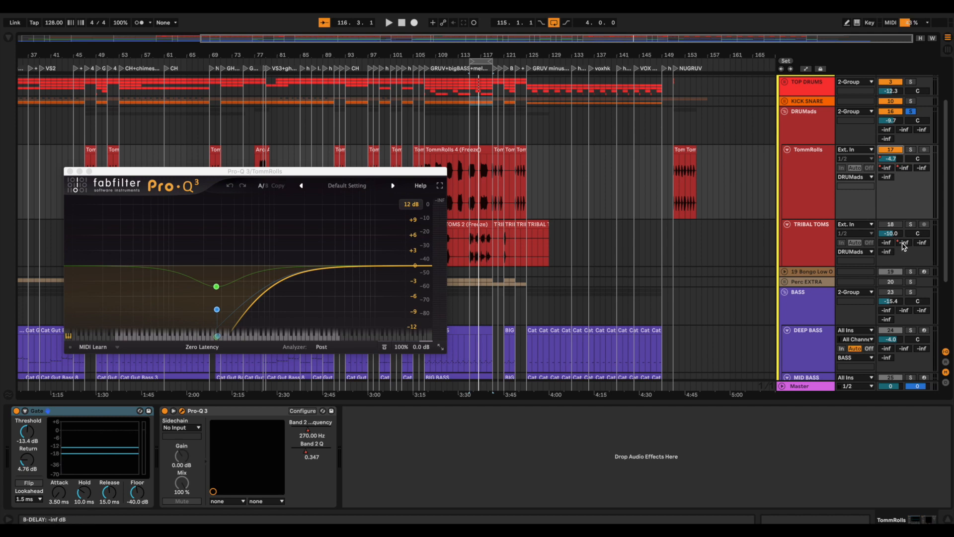
Step: Examine the DRUMads group's Pro-L 2 and Pro-Q 3 settings, closing the Pro-L 2 window after viewing
left_click(806, 133)
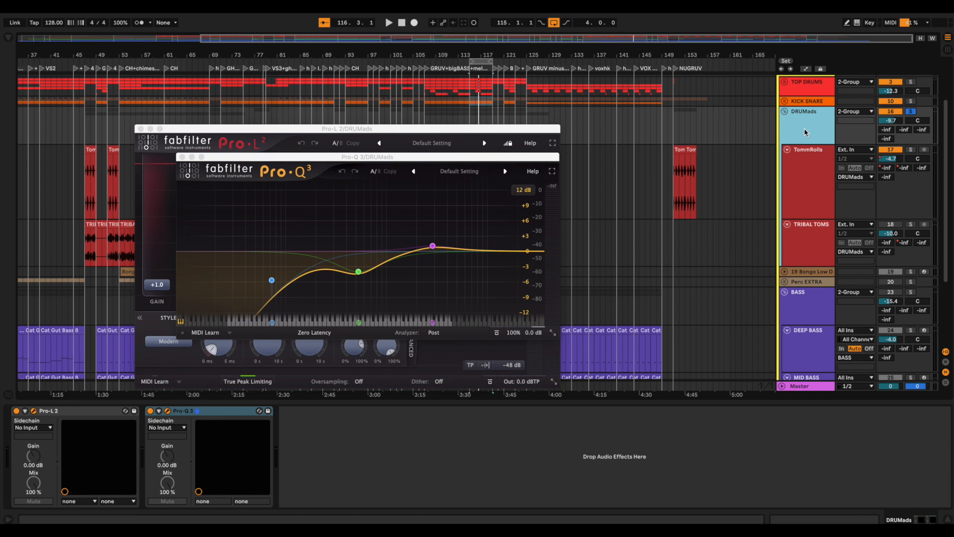
left_click(347, 130)
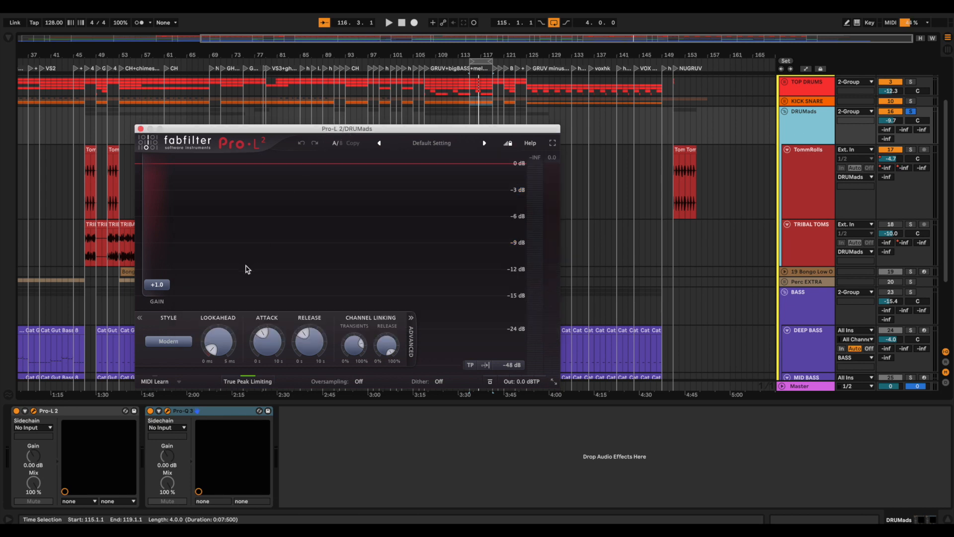
left_click(141, 131)
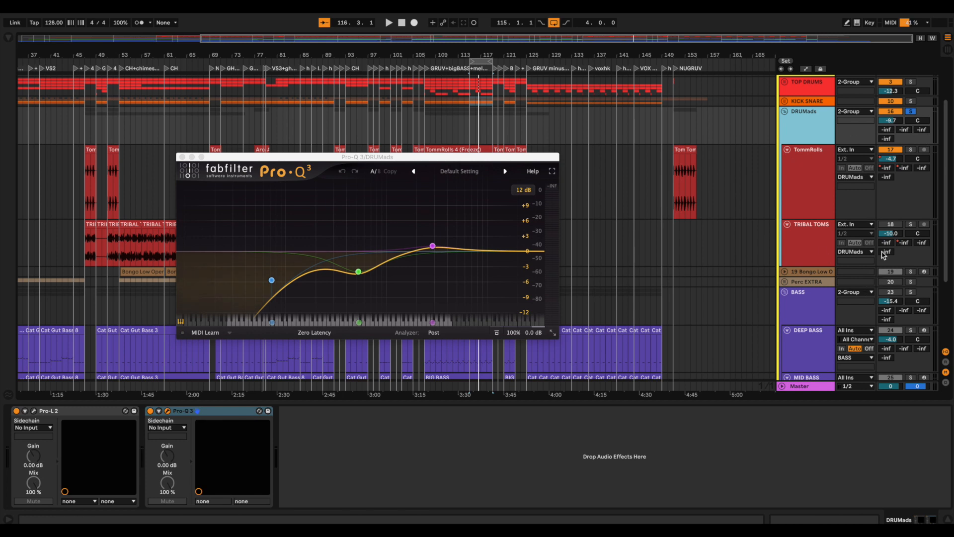
Step: Unmute the TRIBAL TOMS track, play the soloed DRUMads group, and turn the group's solo off
left_click(895, 225)
key("space")
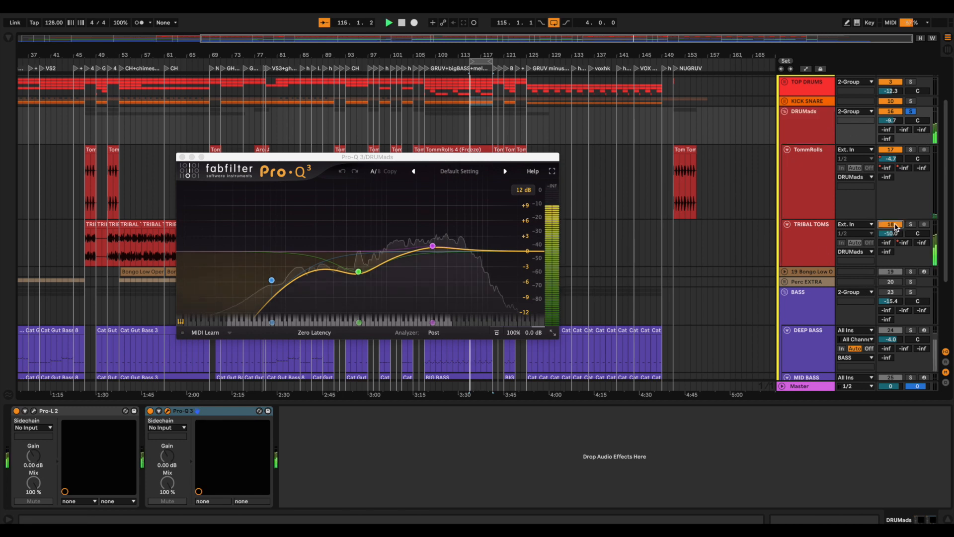
left_click(911, 111)
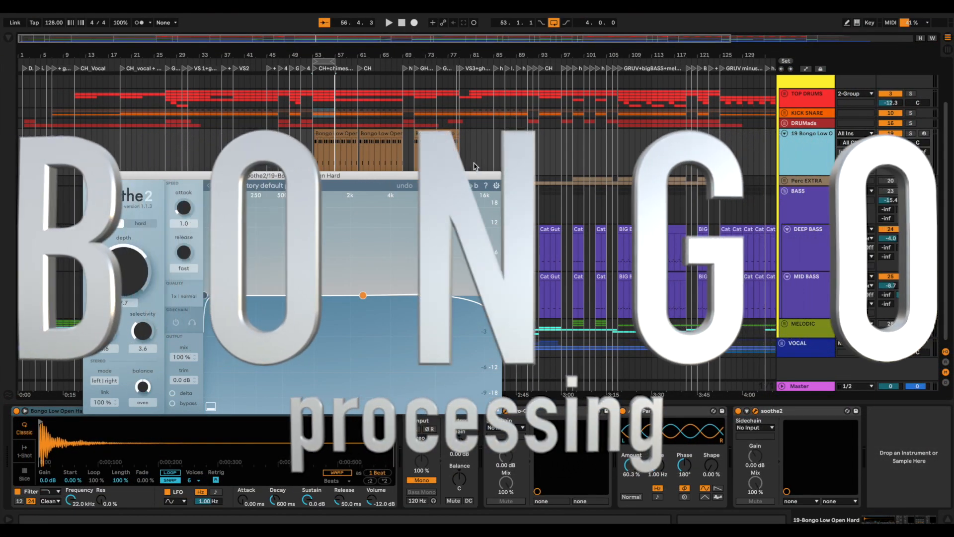
Step: Solo the 19 Bongo Low Open Hard track and play it alone
left_click(911, 134)
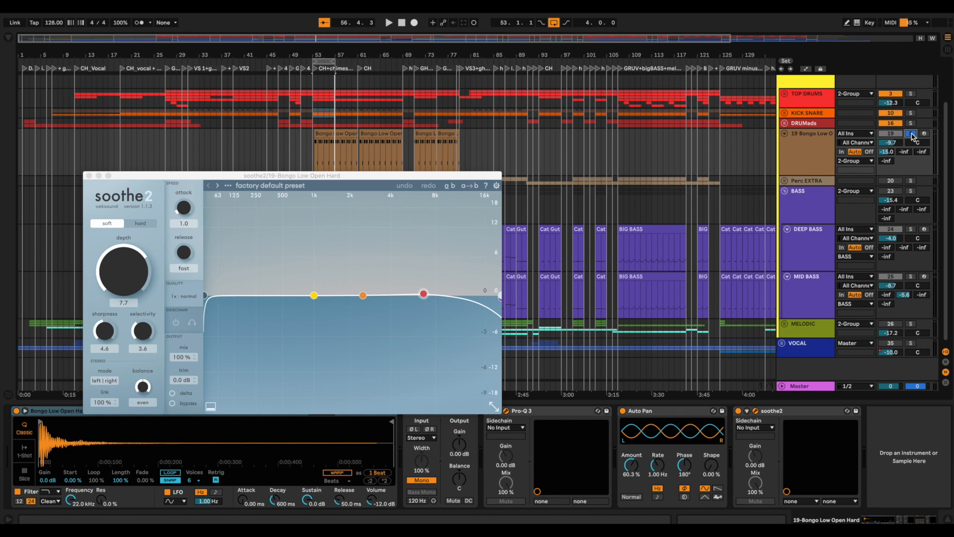
key("space")
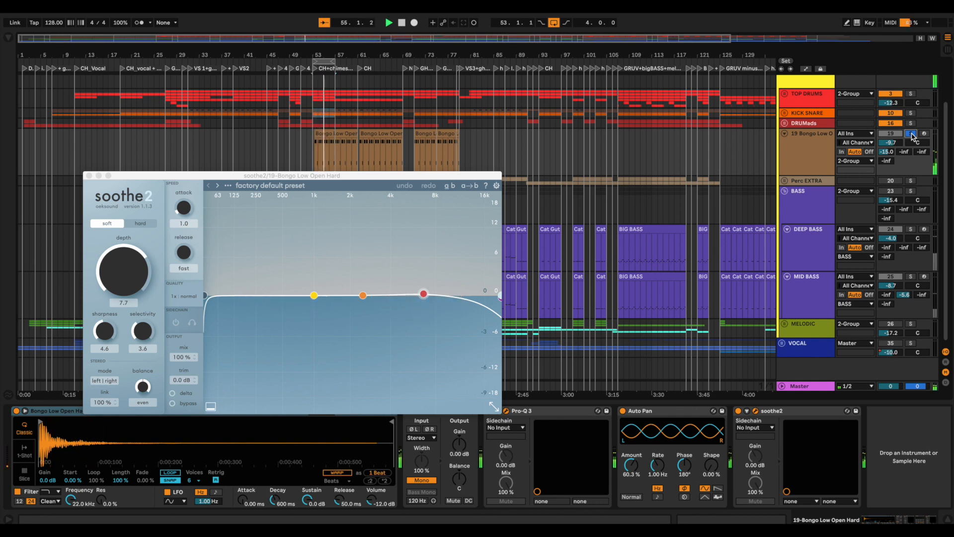
key("space")
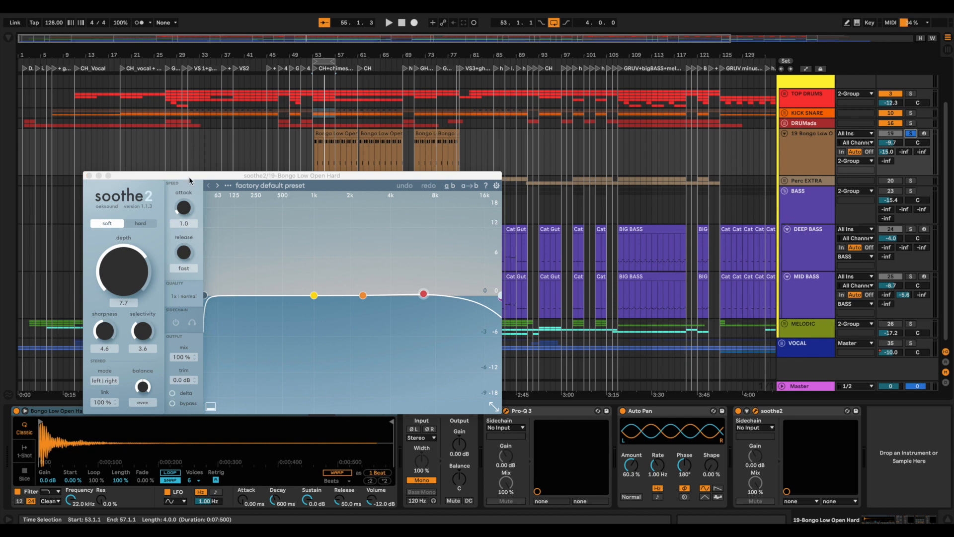
Step: Move the soothe2 window aside to examine the bongo track's Pro-Q 3 curve, then close the equalizer
left_click_drag(189, 181, 194, 134)
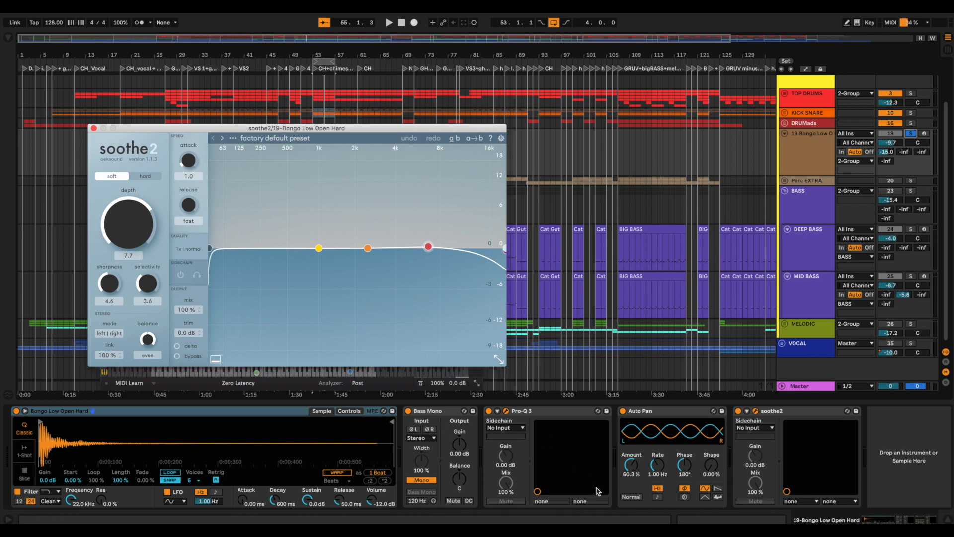
left_click(556, 411)
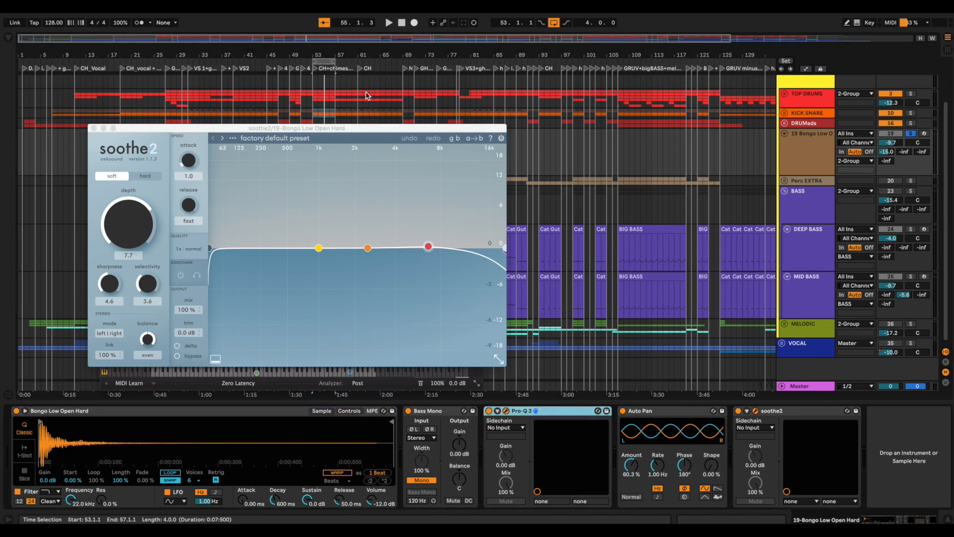
left_click_drag(358, 127, 604, 103)
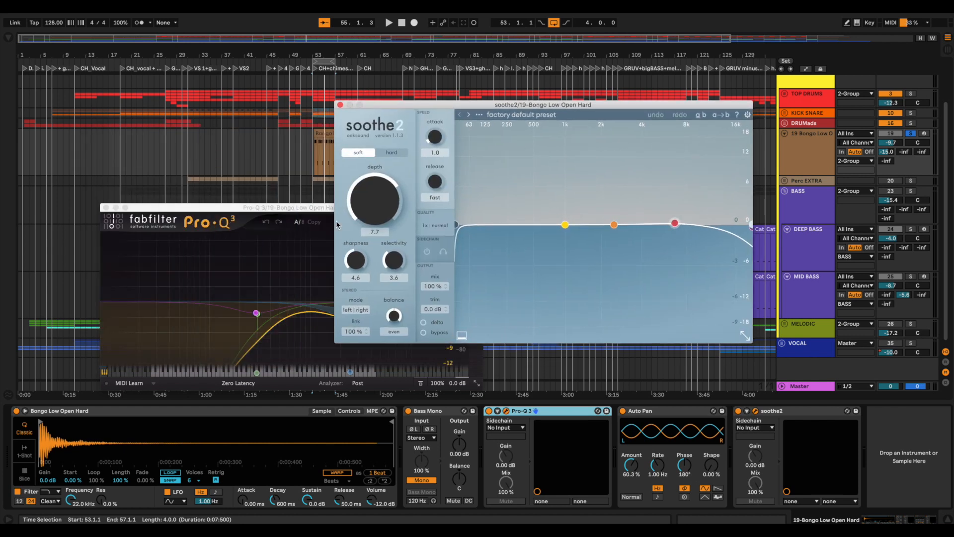
left_click(227, 210)
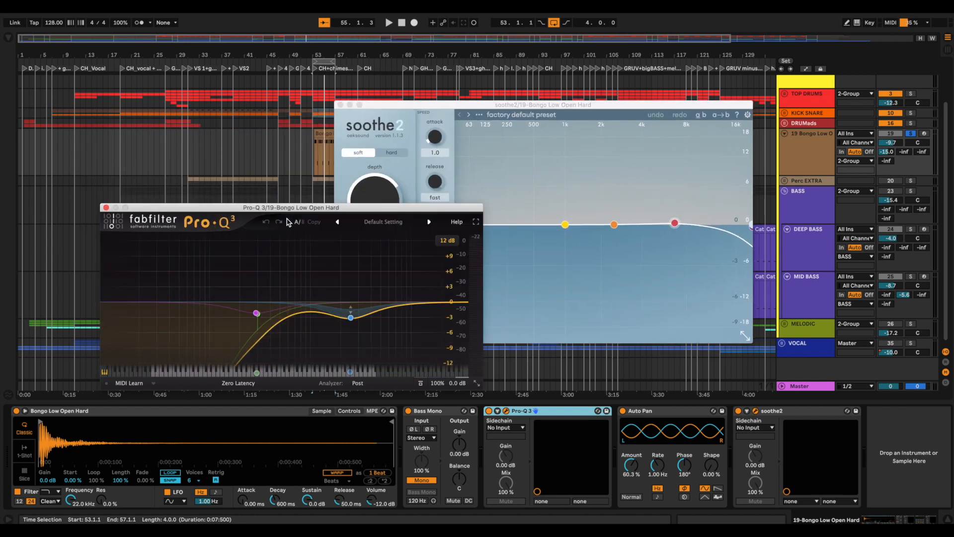
left_click(105, 208)
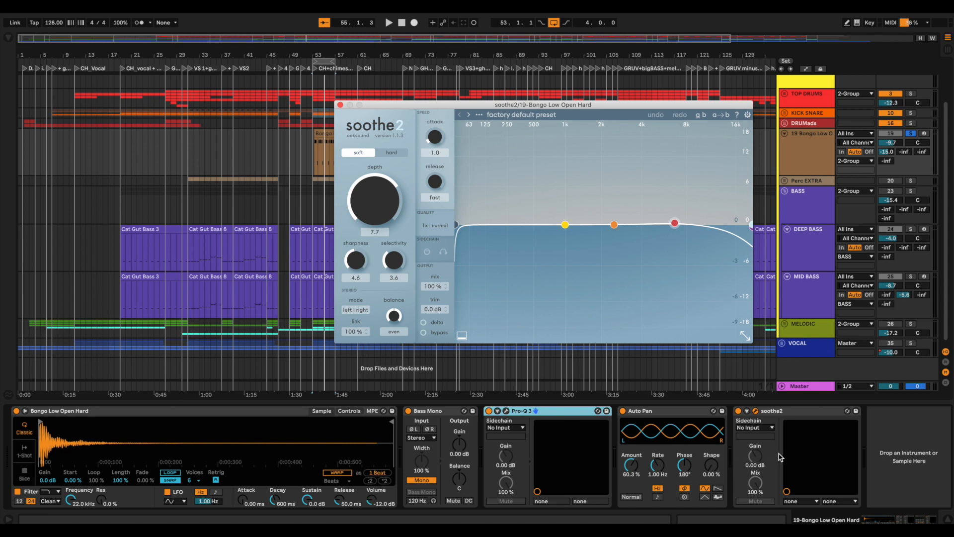
Step: Play the soloed bongo track while watching soothe2's resonance reduction, then close the plugin window
key("space")
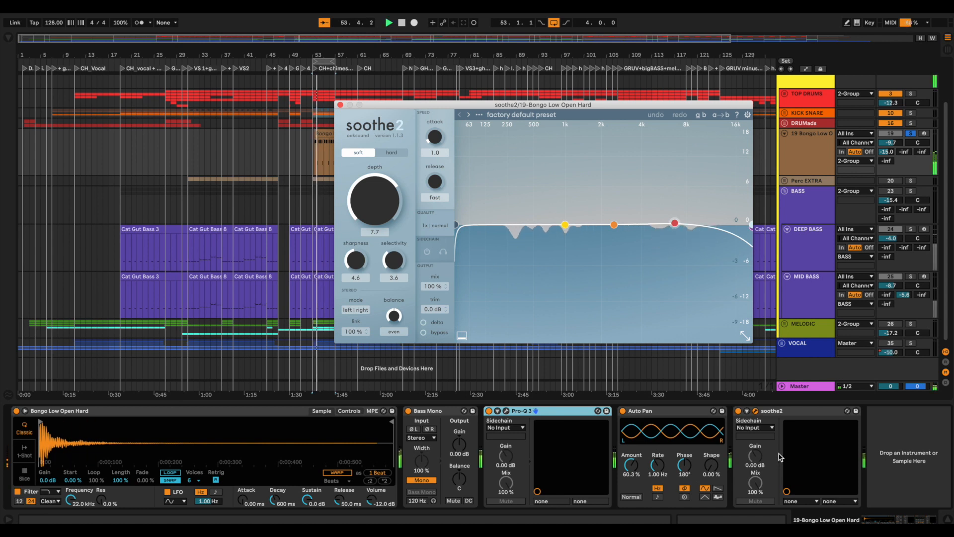
key("space")
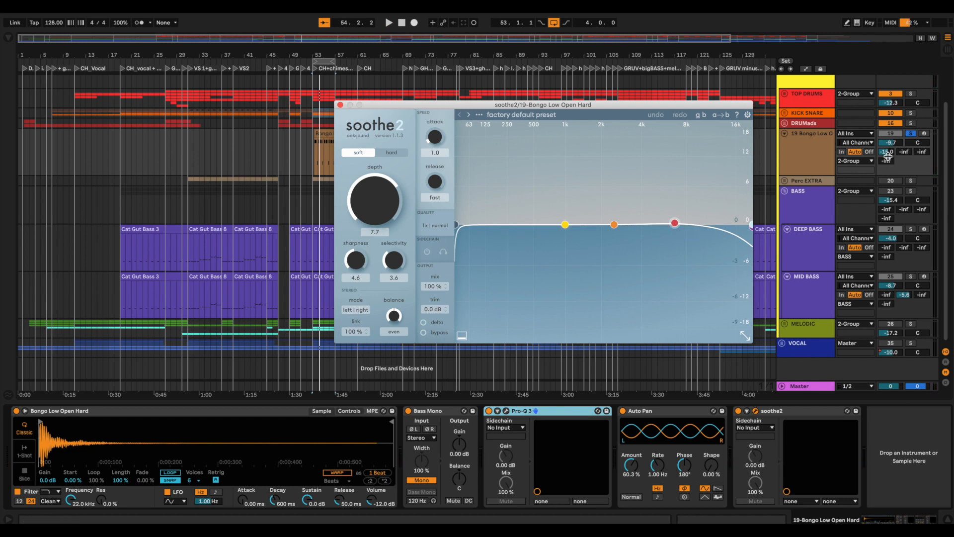
left_click(340, 105)
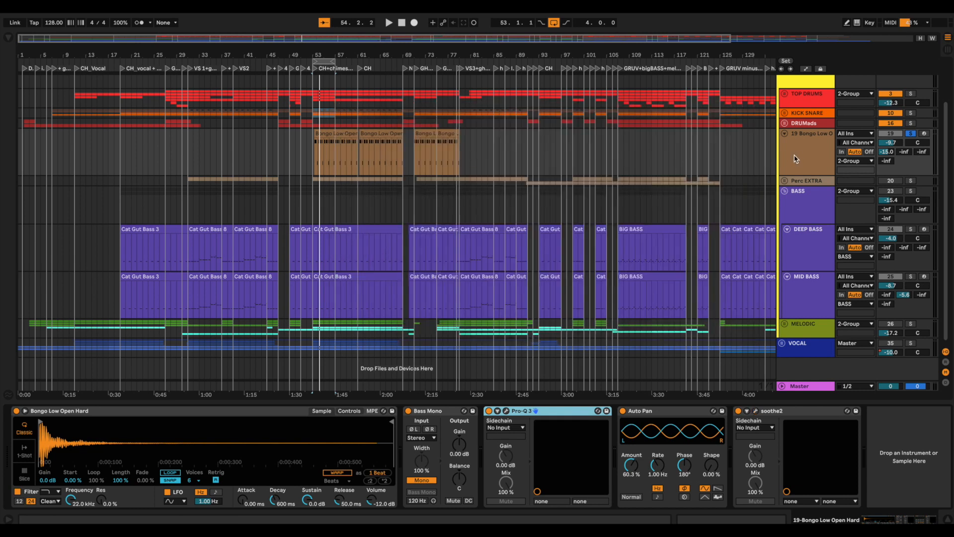
Step: Audition the soloed bongo track again, turn its solo off, and toggle playback to hear it in context
key("space")
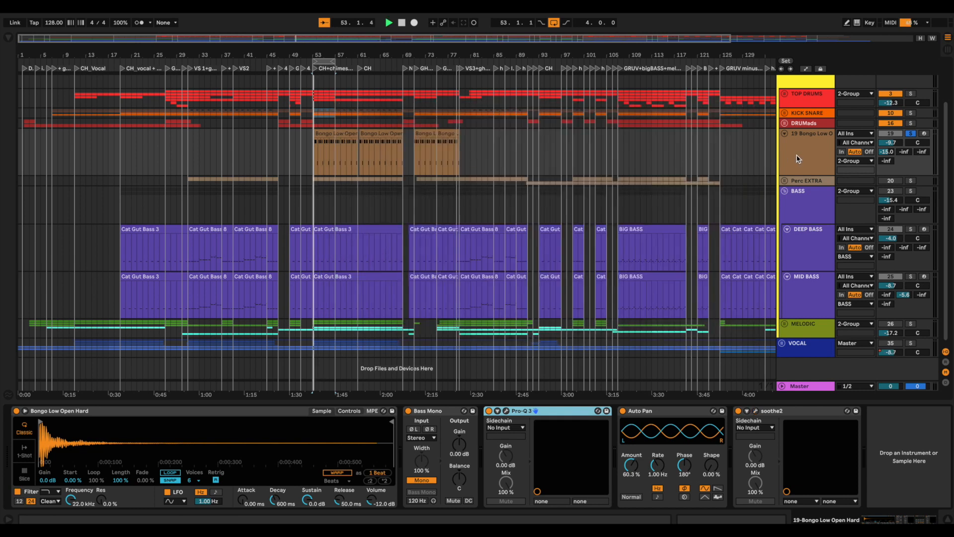
left_click(911, 134)
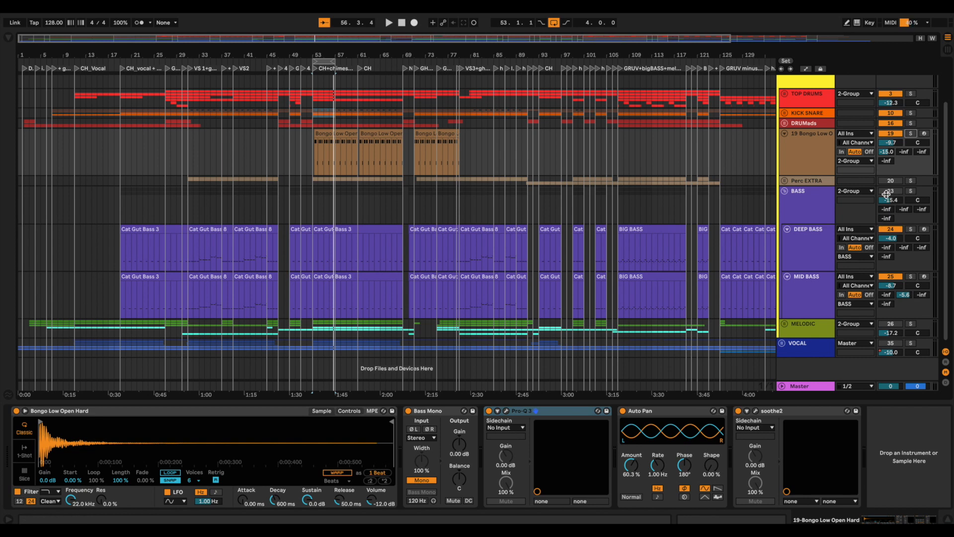
key("space")
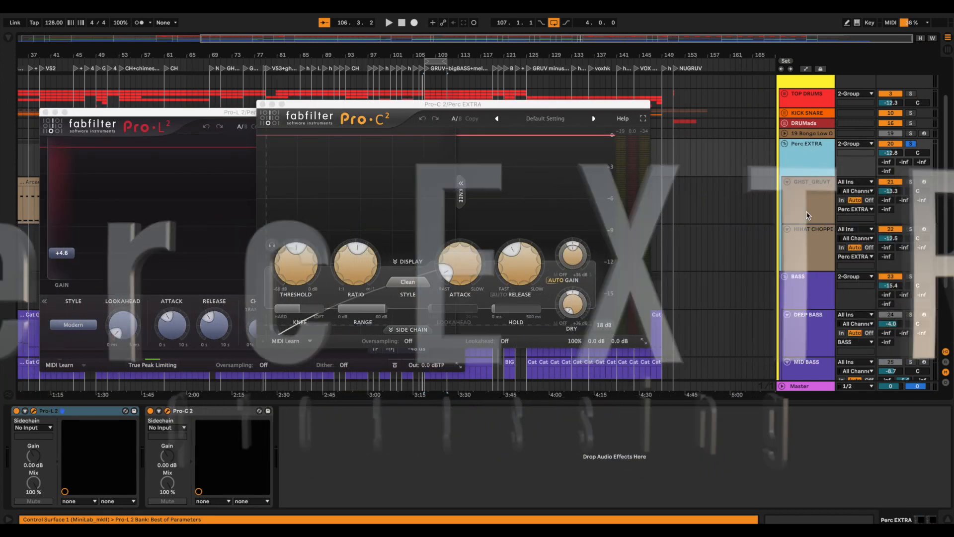
Step: Examine the Pro-C 2 settings on HIHAT CHOPPERS and the Pro-L 2 settings on GHST_GRUVT
left_click(811, 248)
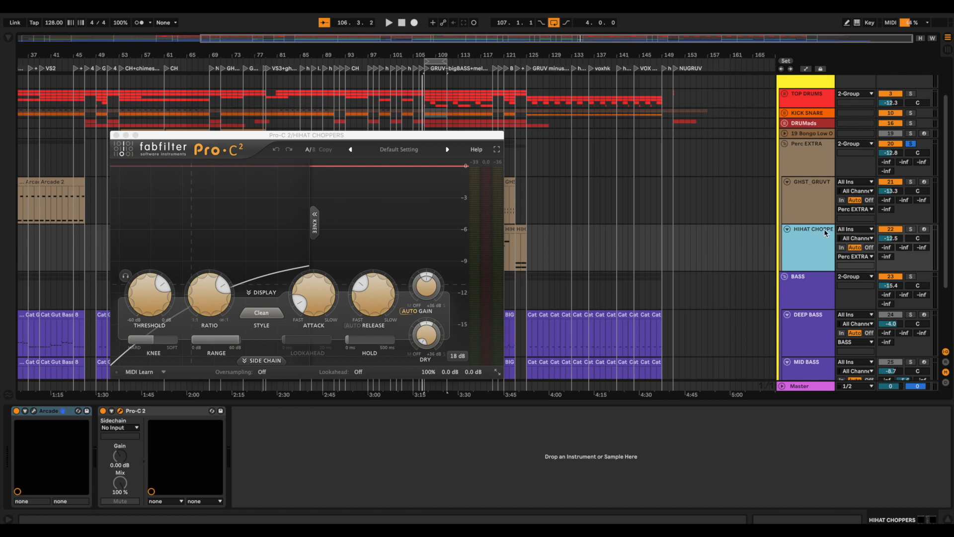
left_click(812, 215)
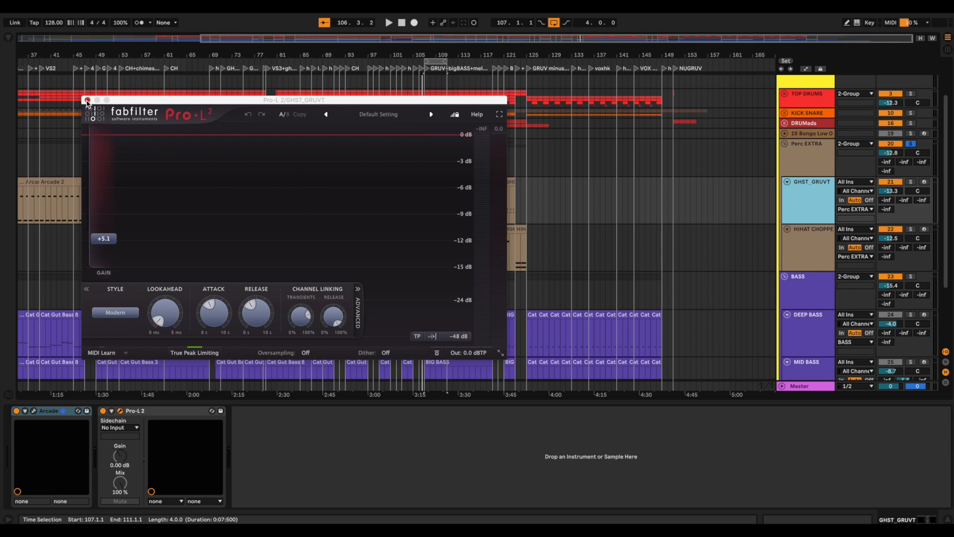
left_click(87, 101)
Step: Examine the Perc EXTRA group's Pro-L 2 and Pro-C 2 settings side by side and close both windows
left_click(805, 159)
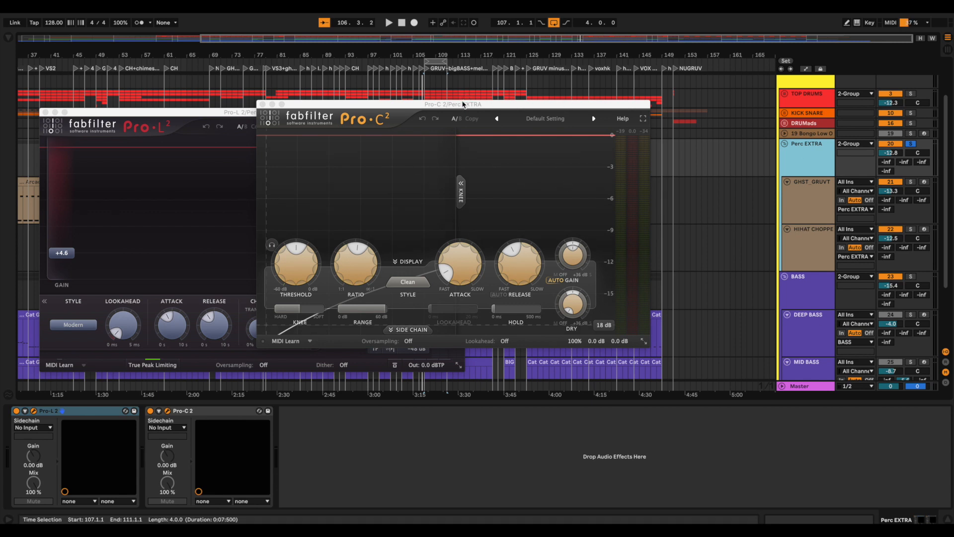
left_click_drag(462, 106, 560, 114)
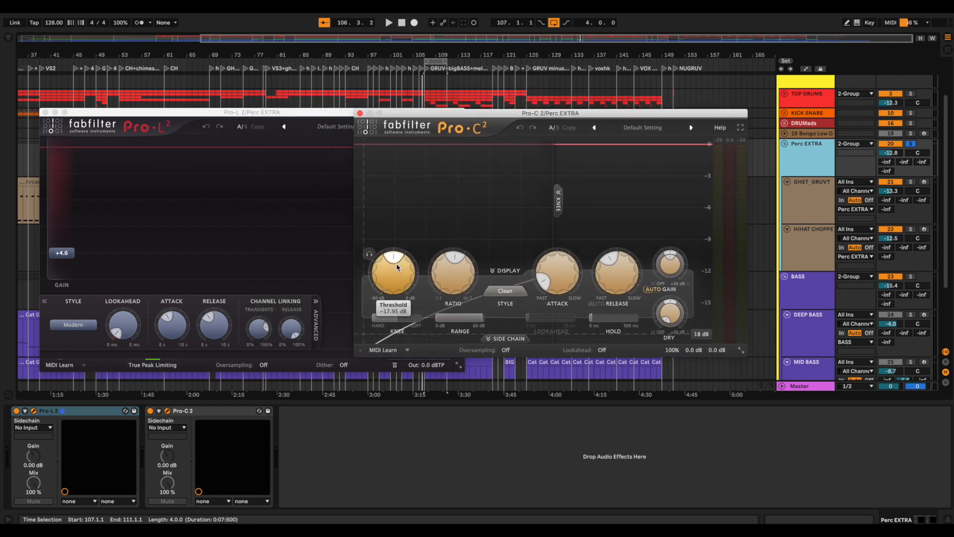
mouse_move(468, 268)
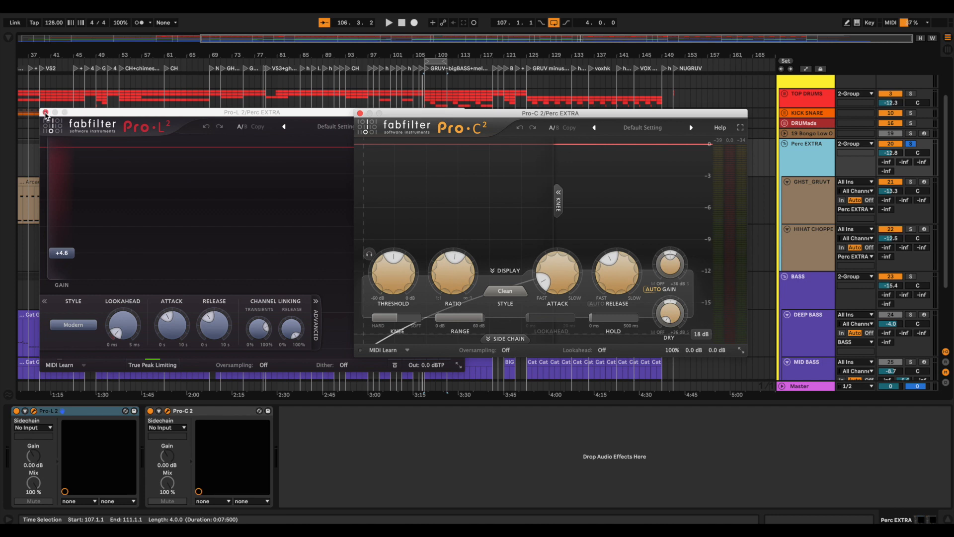
left_click(45, 113)
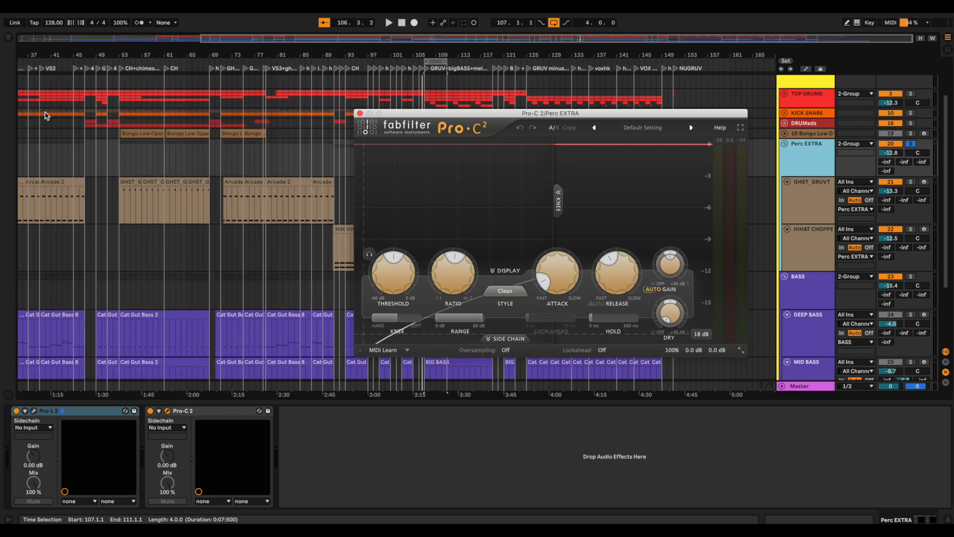
left_click(360, 113)
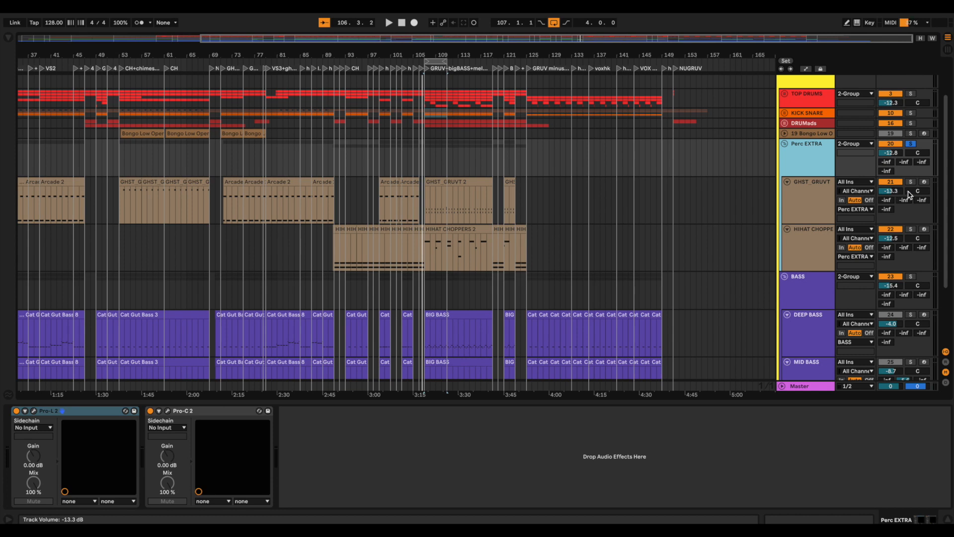
Step: Mute HIHAT CHOPPERS and audition GHST_GRUVT from the VS2, CH+chimesnaps and GRUV+bigBASS locators
left_click(891, 230)
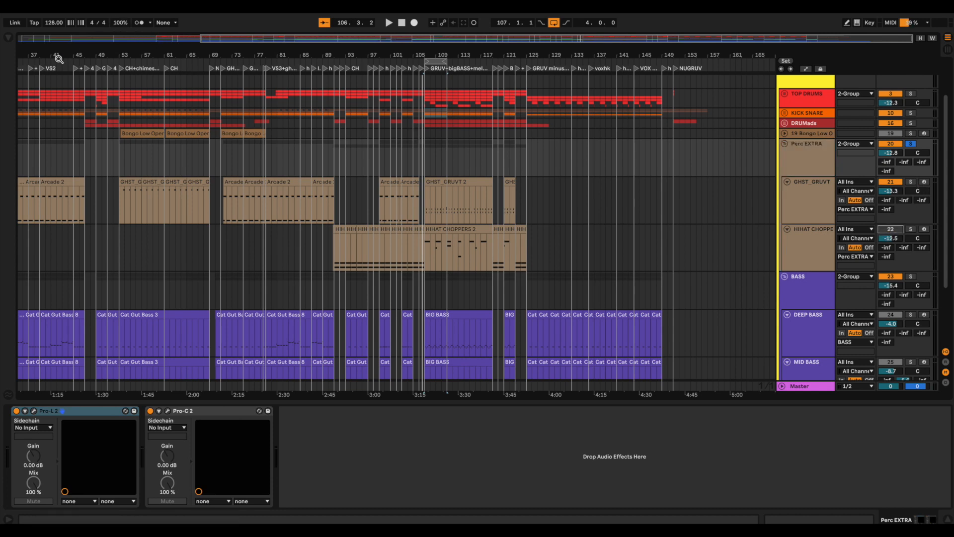
left_click(43, 72)
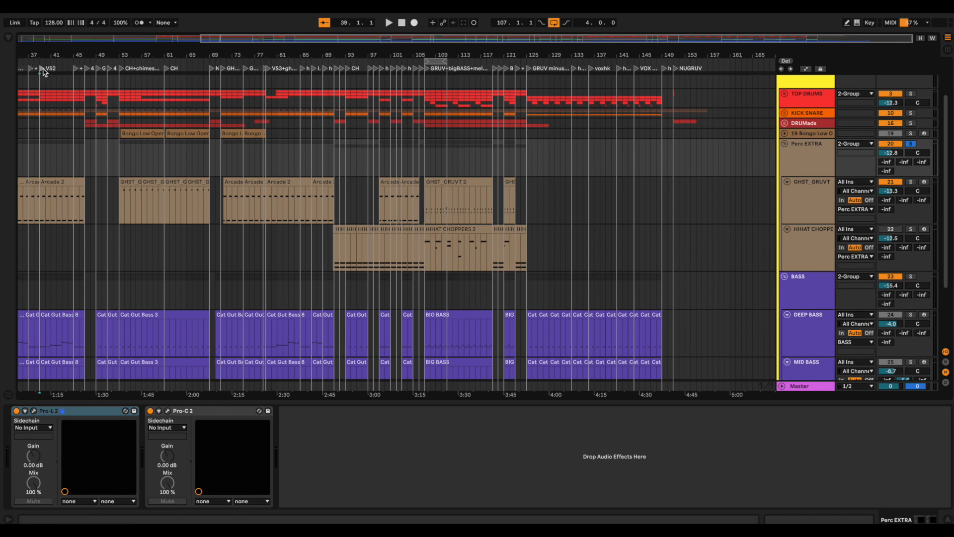
key("space")
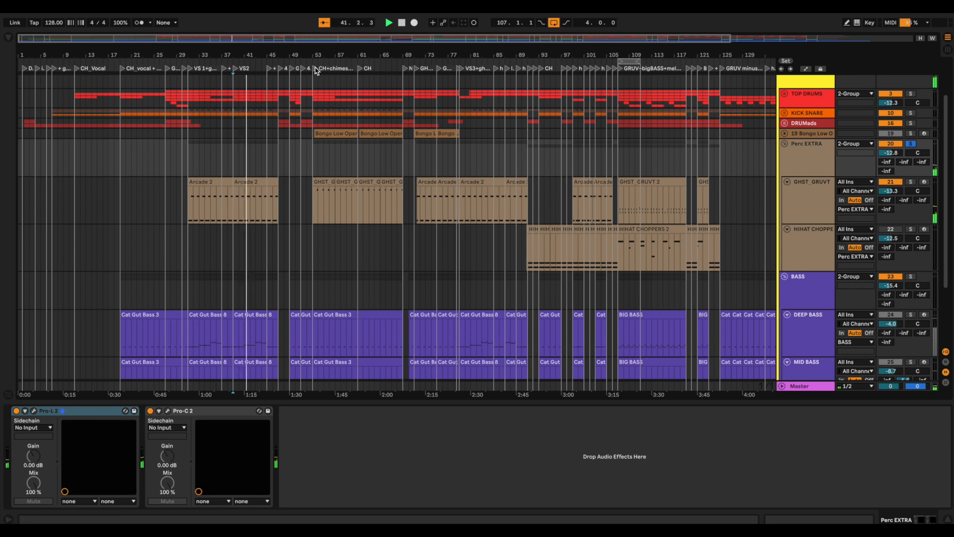
left_click(316, 70)
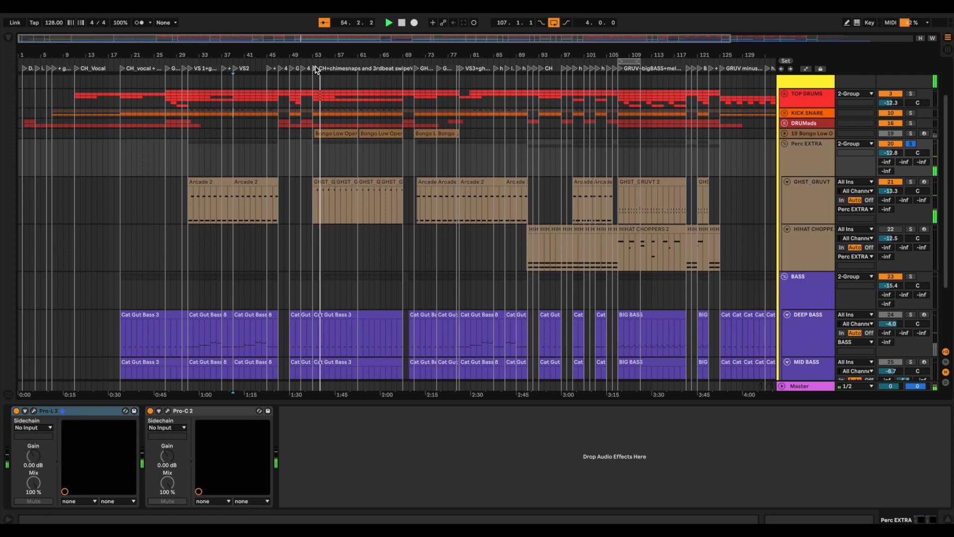
left_click(621, 72)
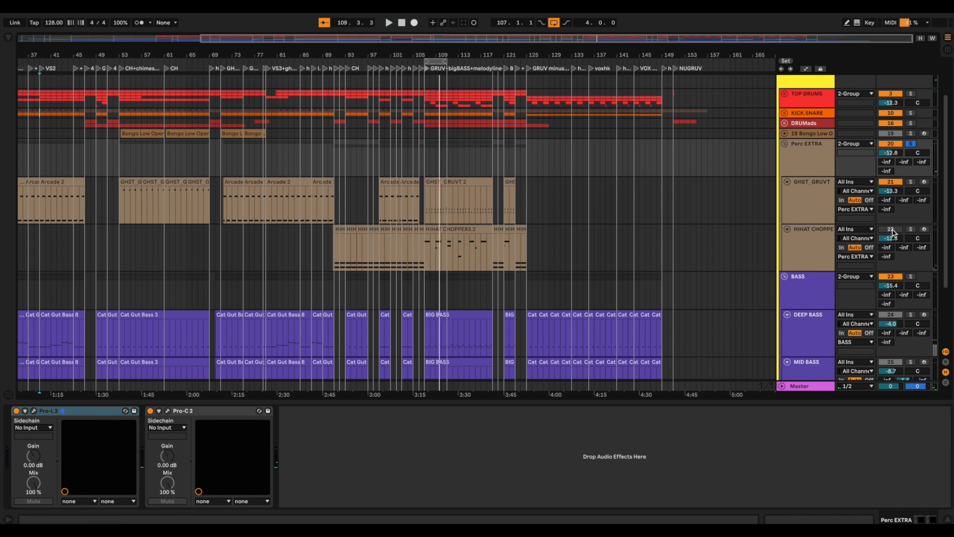
Step: Unmute HIHAT CHOPPERS, mute GHST_GRUVT, and audition the hi-hats from the CH locator at bar 93 and the GRUV+bigBASS locator
left_click(890, 229)
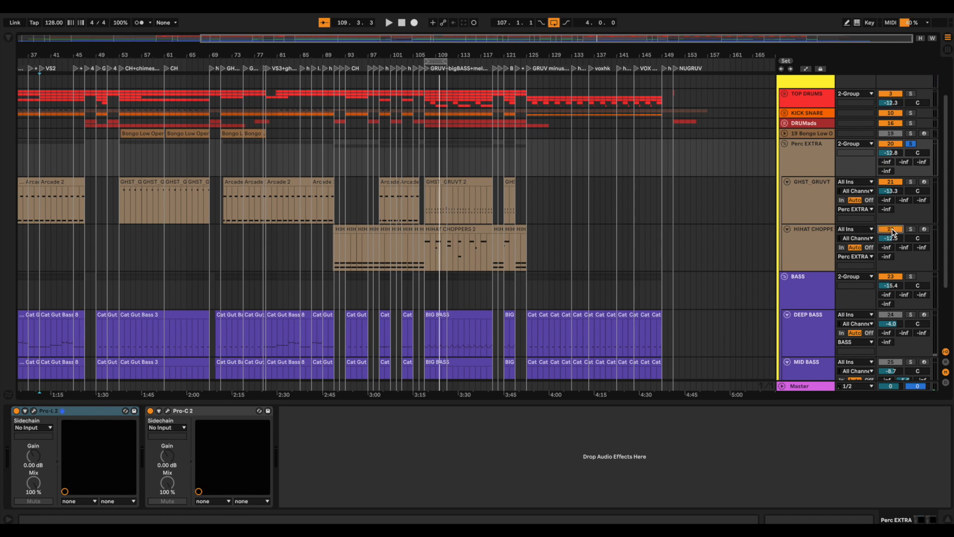
left_click(891, 182)
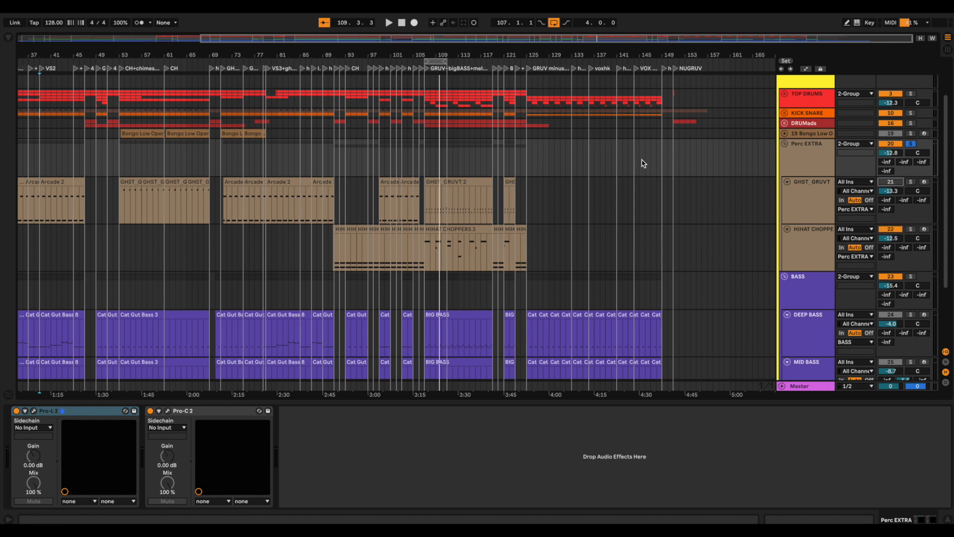
left_click(349, 71)
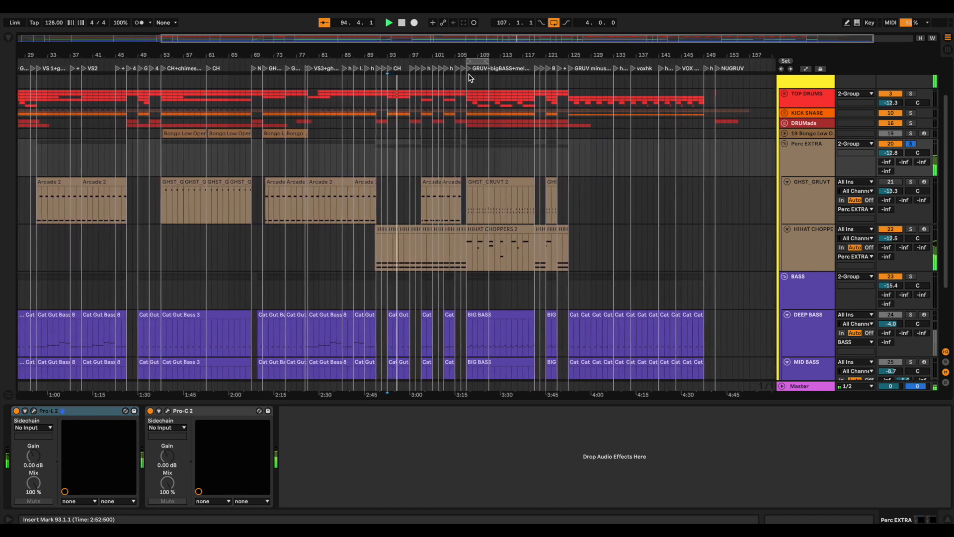
left_click(467, 70)
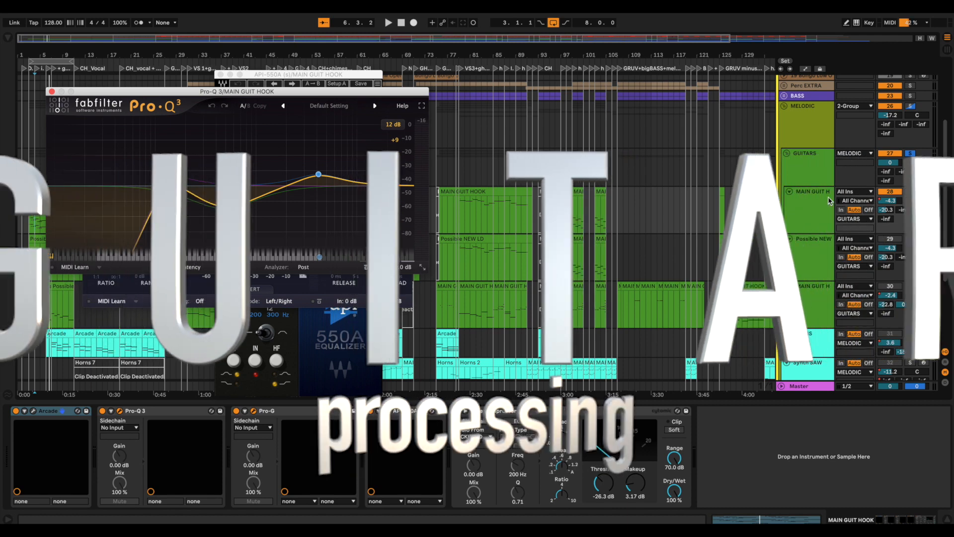
Step: Examine the Pro-Q 3, Pro-G and API-550A settings on MAIN GUIT HOOK, close the plugin windows and audition the track
left_click(802, 202)
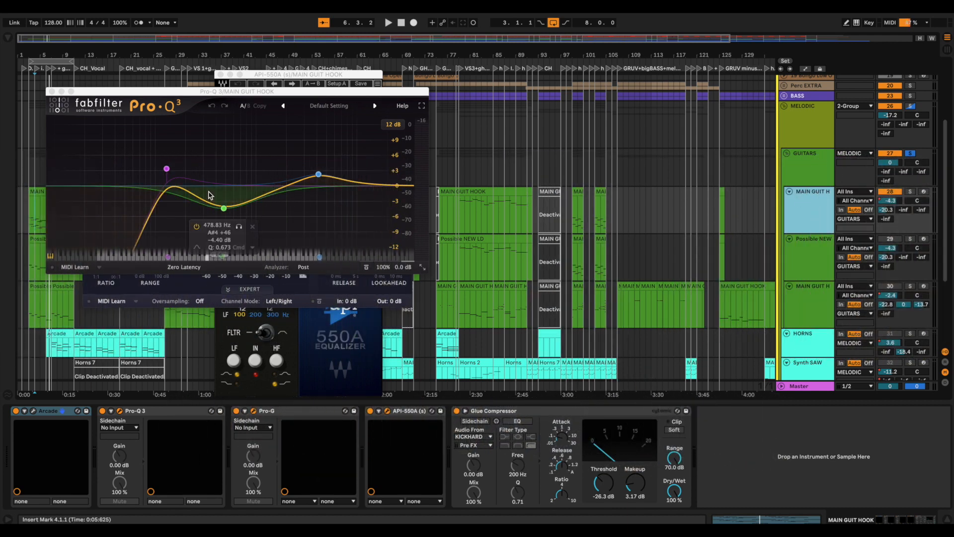
left_click(52, 91)
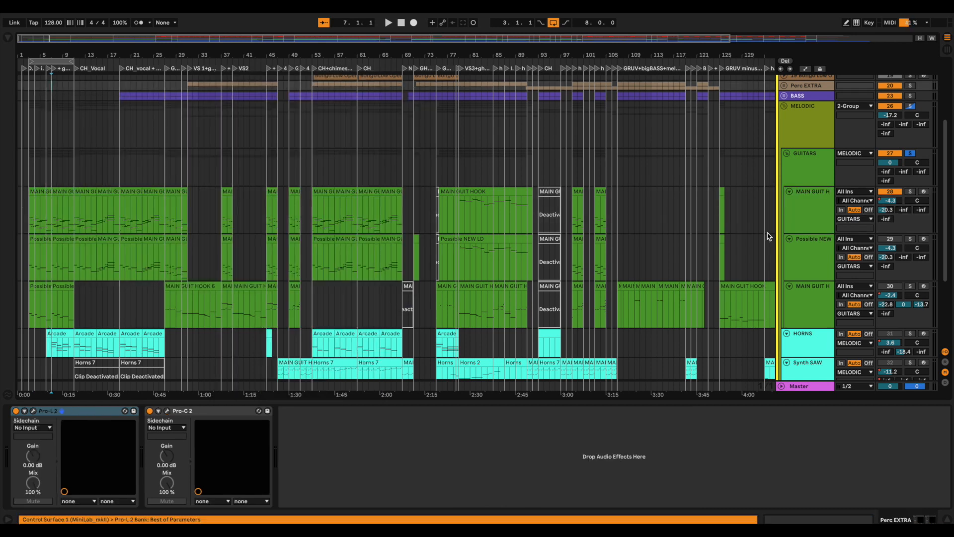
left_click(842, 214)
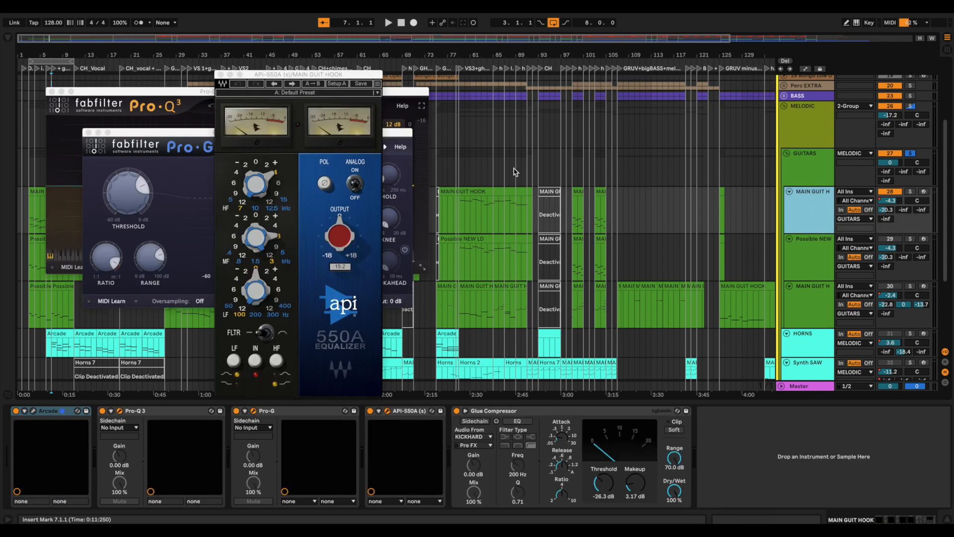
left_click(128, 138)
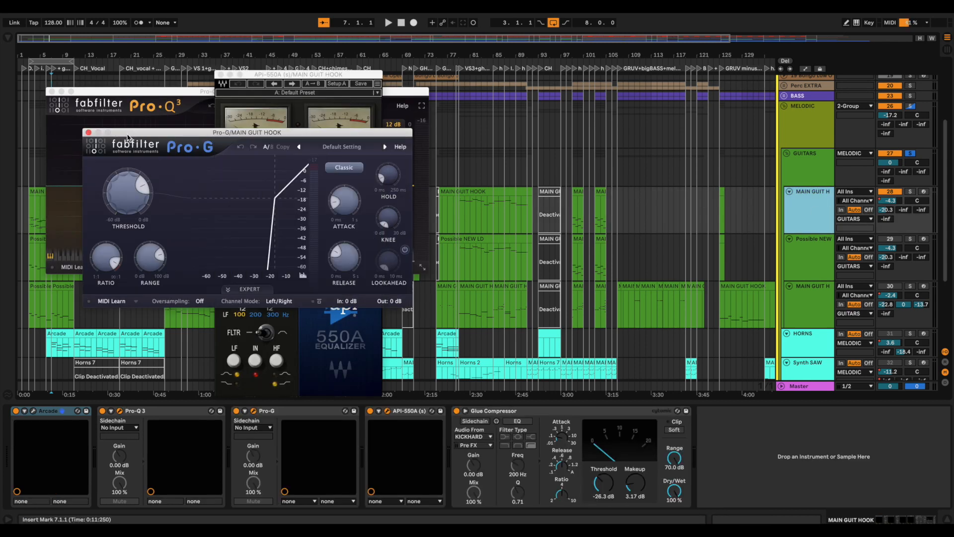
left_click(51, 92)
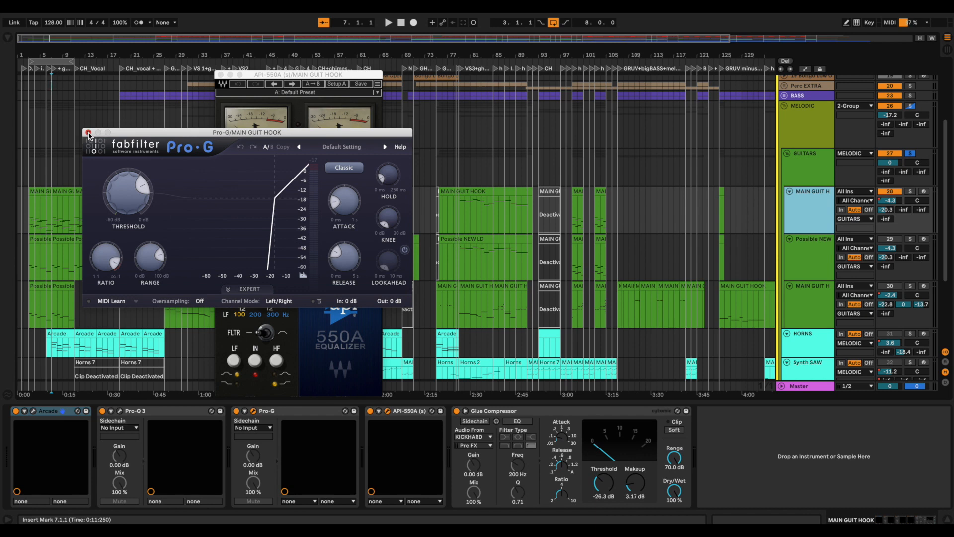
left_click(89, 133)
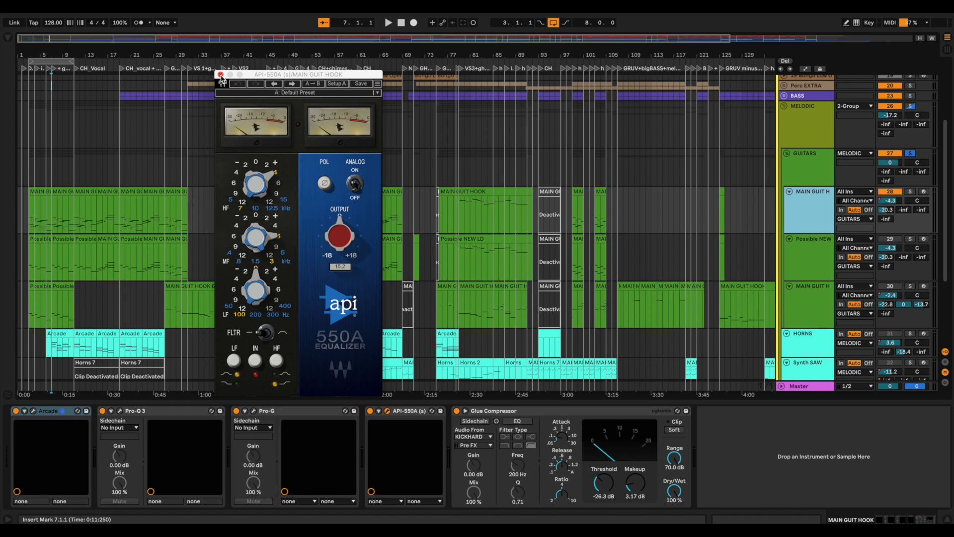
left_click(221, 76)
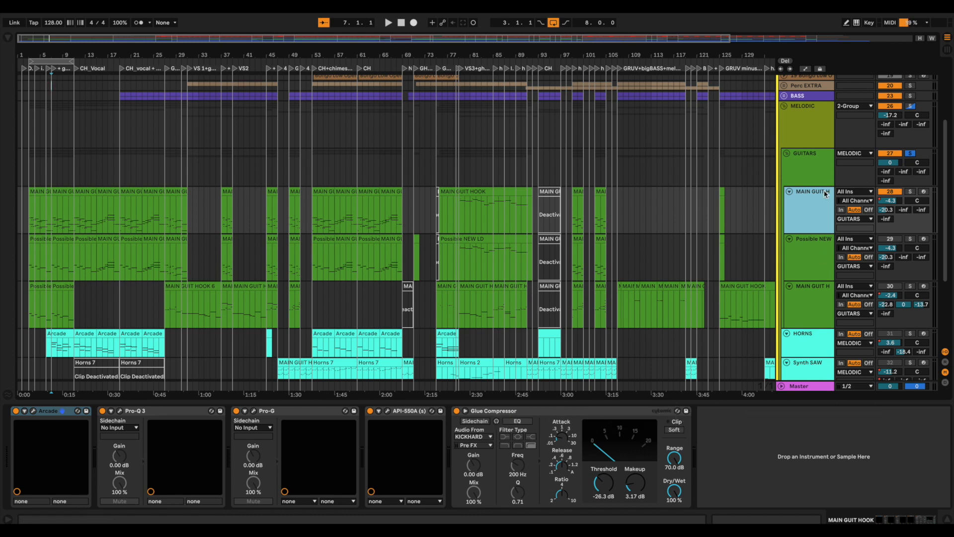
key("space")
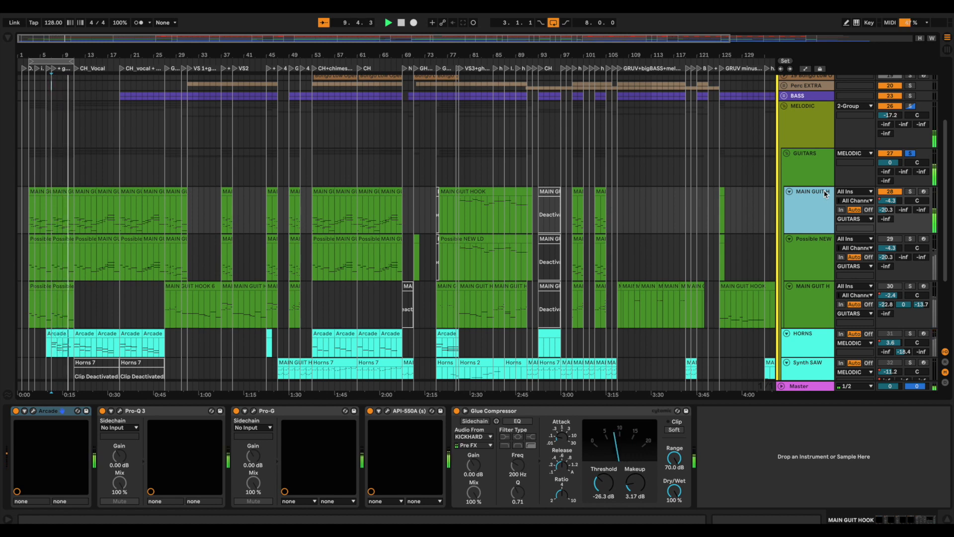
Step: Unmute Possible NEW LD, examine its Pro-Q 3, Pro-G and API-550A settings, and close the plugin windows
left_click(892, 239)
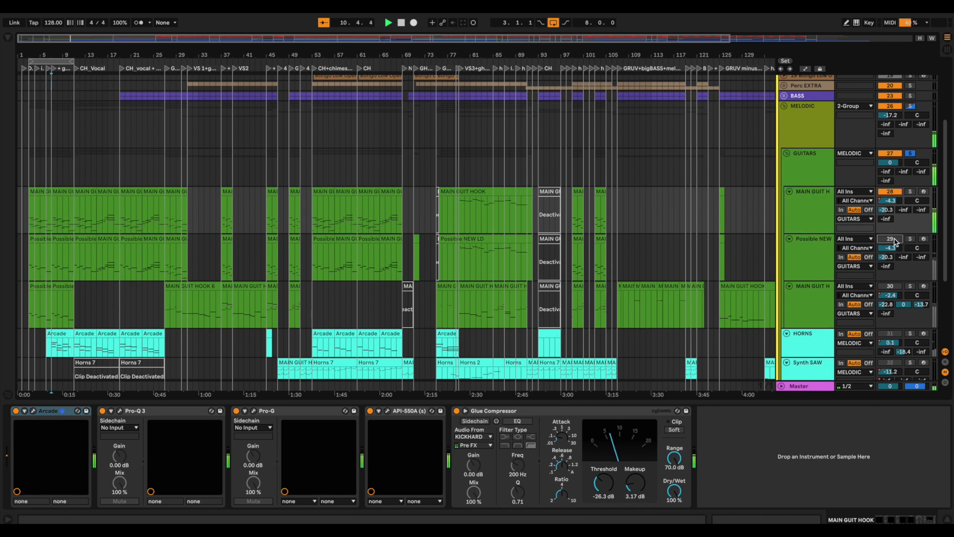
left_click(813, 256)
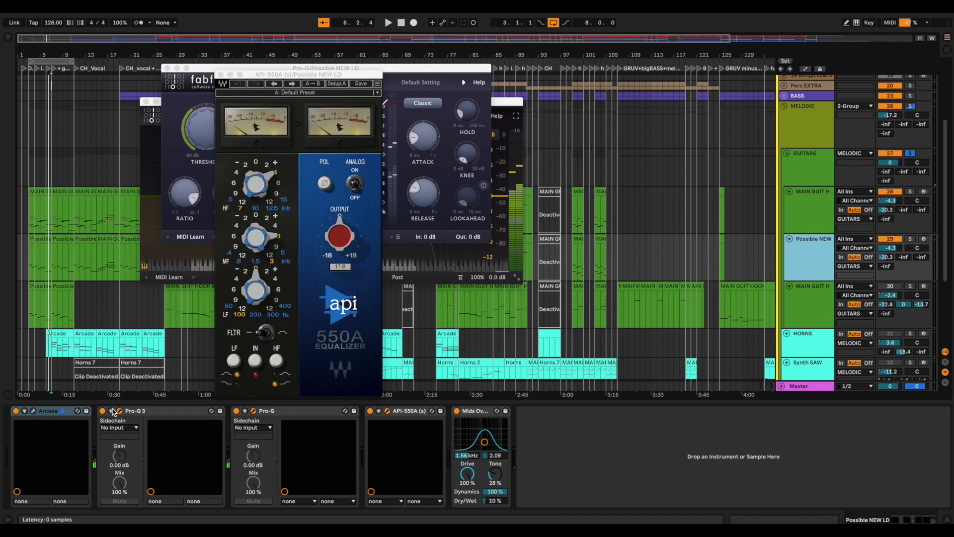
left_click(149, 197)
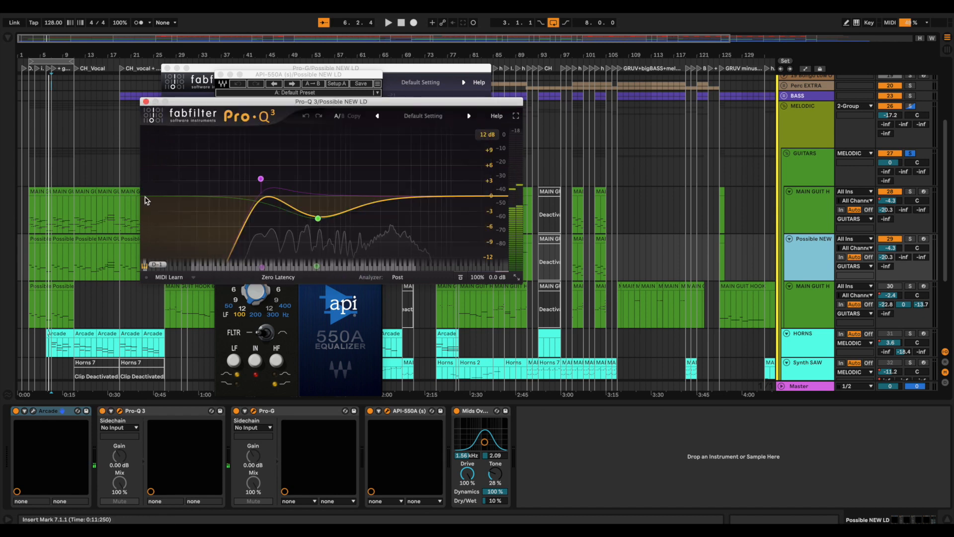
left_click(146, 102)
left_click(165, 173)
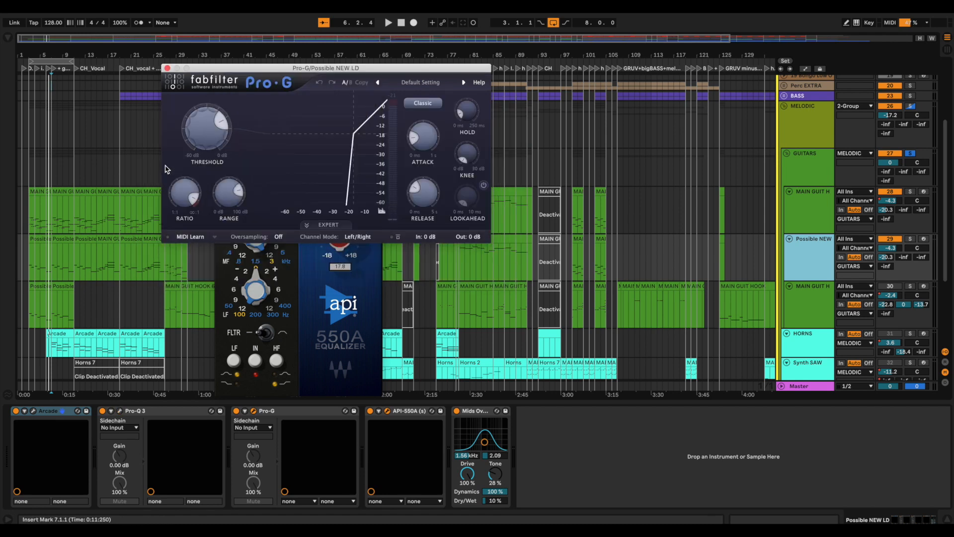
left_click(167, 68)
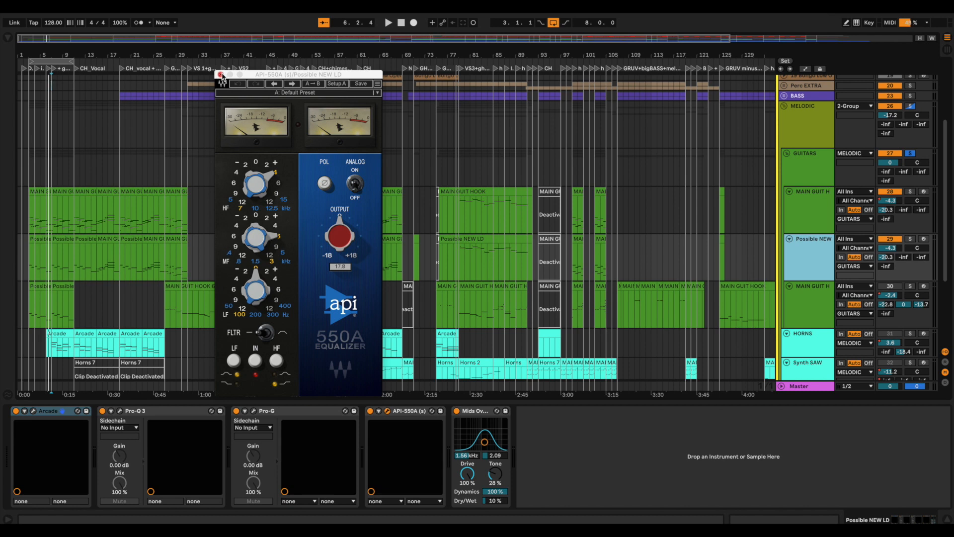
left_click(221, 75)
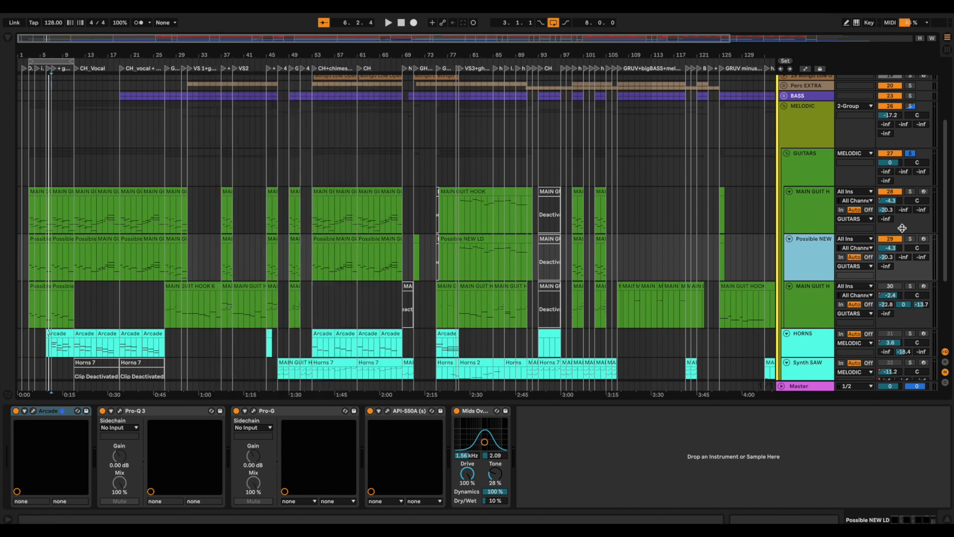
Step: Mute the first MAIN GUIT HOOK track to audition Possible NEW LD alone, and unmute it again
left_click(891, 192)
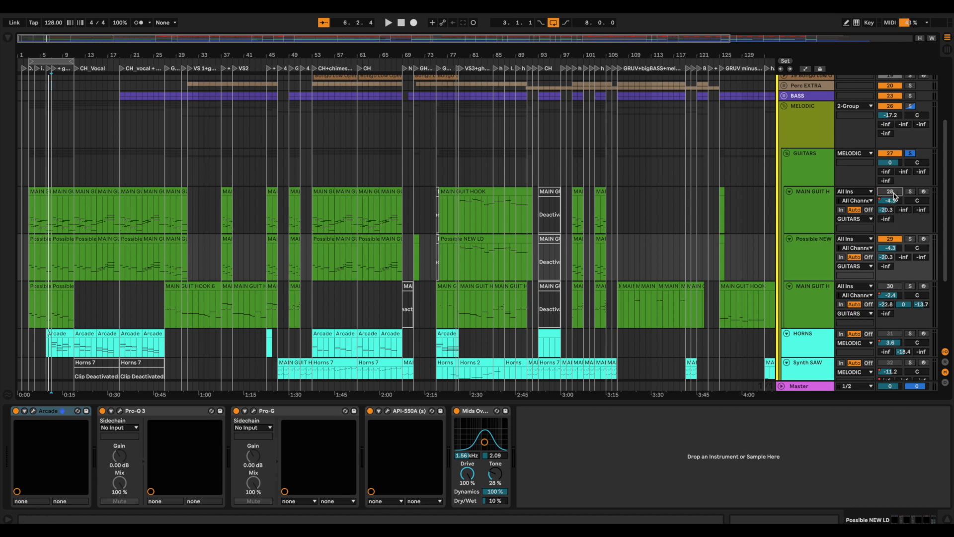
key("space")
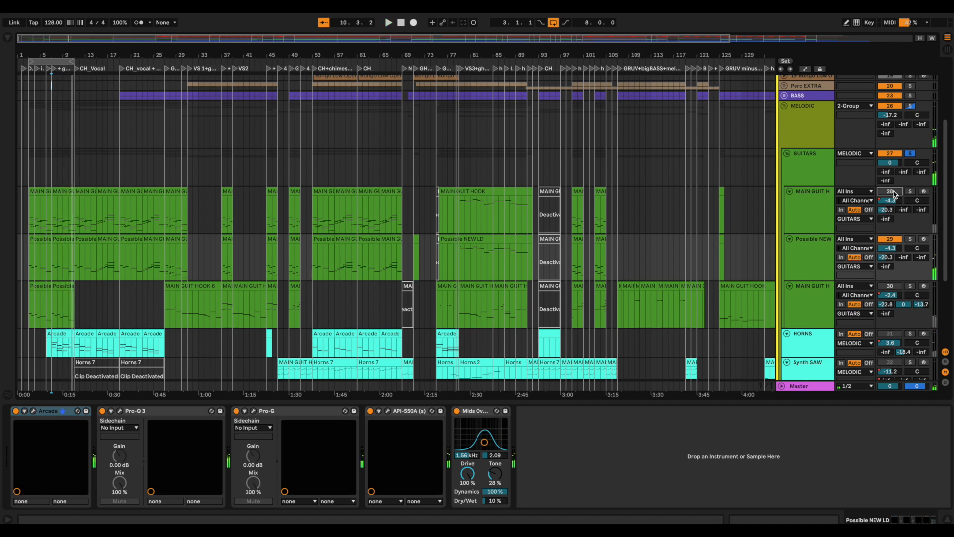
left_click(893, 193)
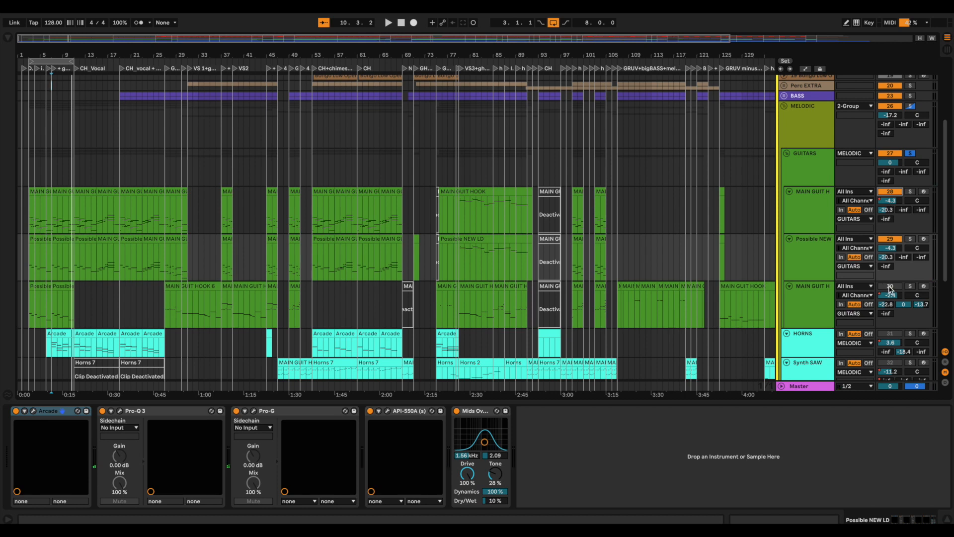
Step: With track 30's Pro-Q 3 open, audition the guitars without and with Possible NEW LD, and unmute track 30
left_click(782, 314)
left_click(795, 313)
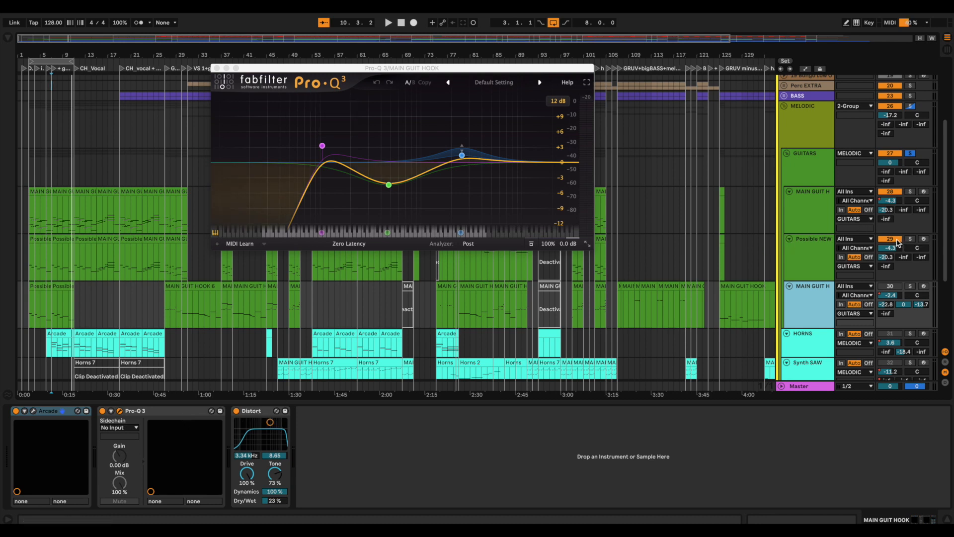
left_click(897, 240)
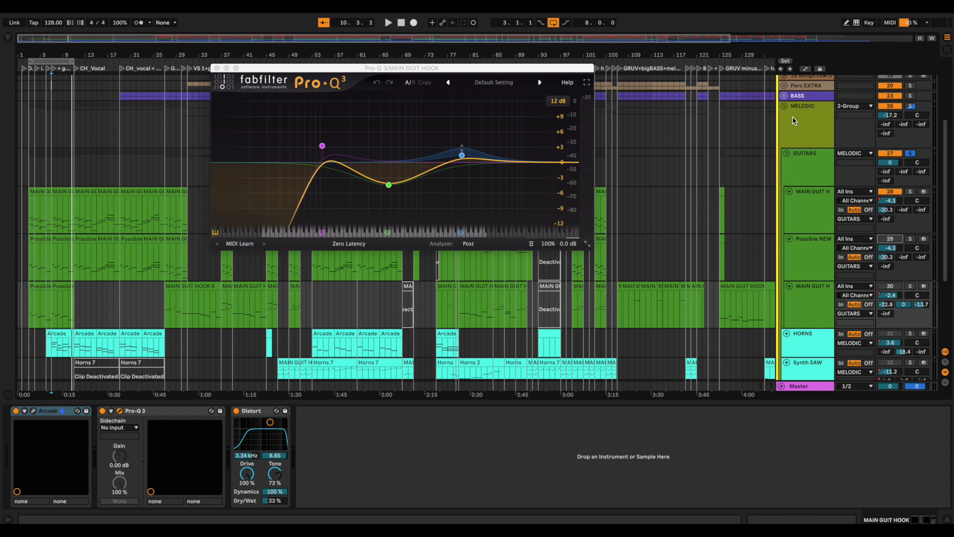
key("space")
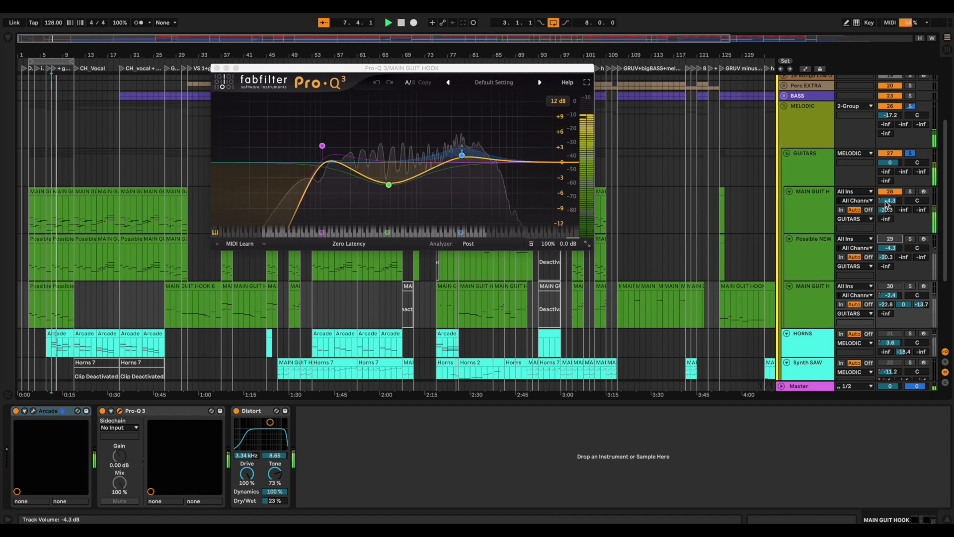
left_click(891, 240)
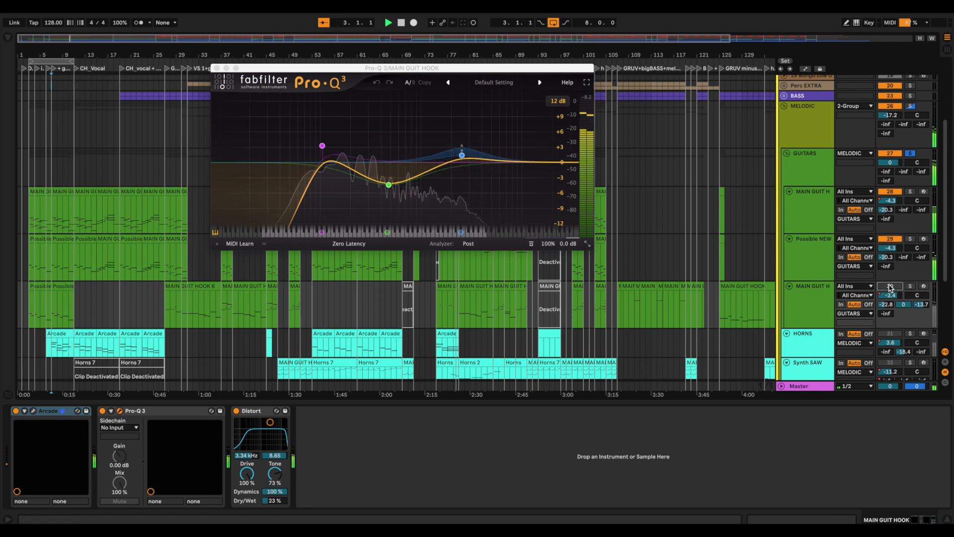
left_click(890, 287)
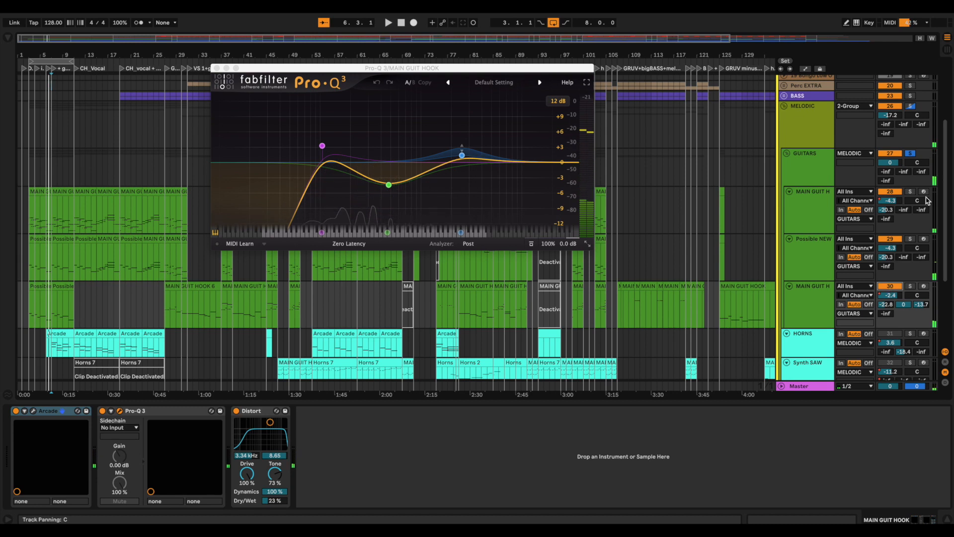
Step: Examine and close the GUITARS group's Pro-MB, and solo guitar track 30 with the return tracks shown
left_click(811, 169)
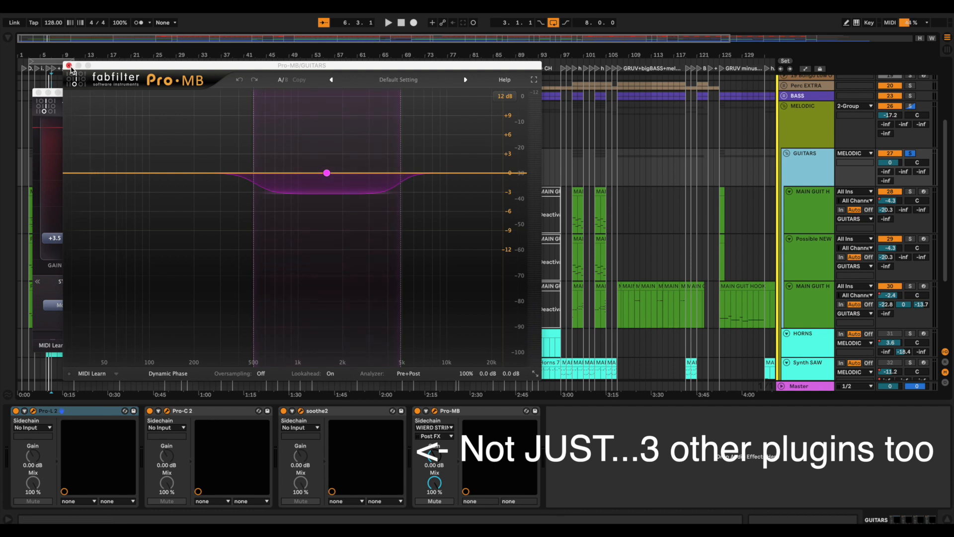
left_click(69, 66)
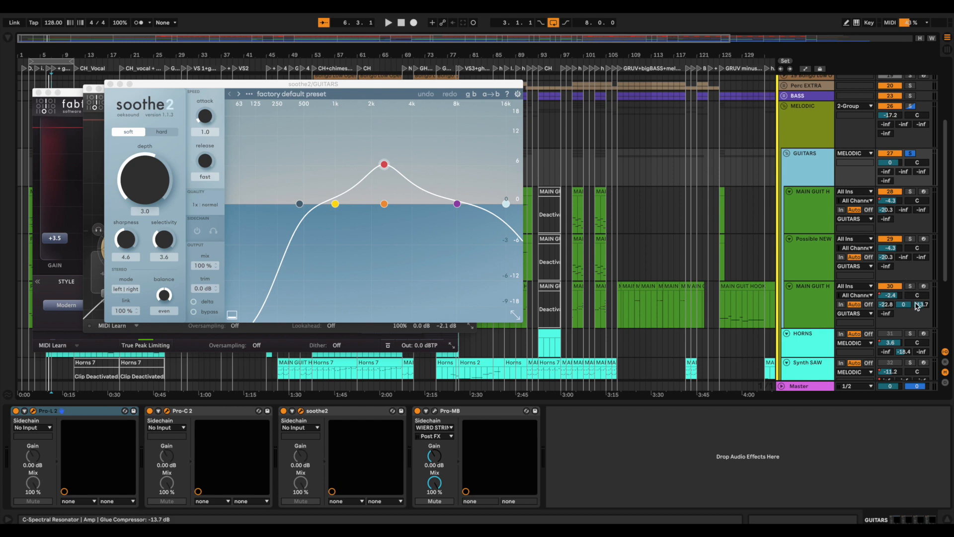
left_click(911, 286)
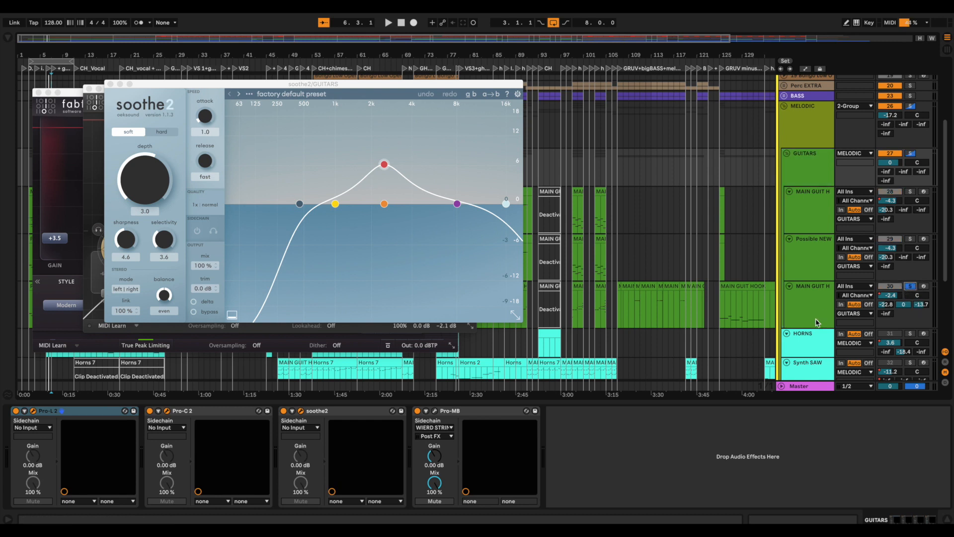
left_click(945, 363)
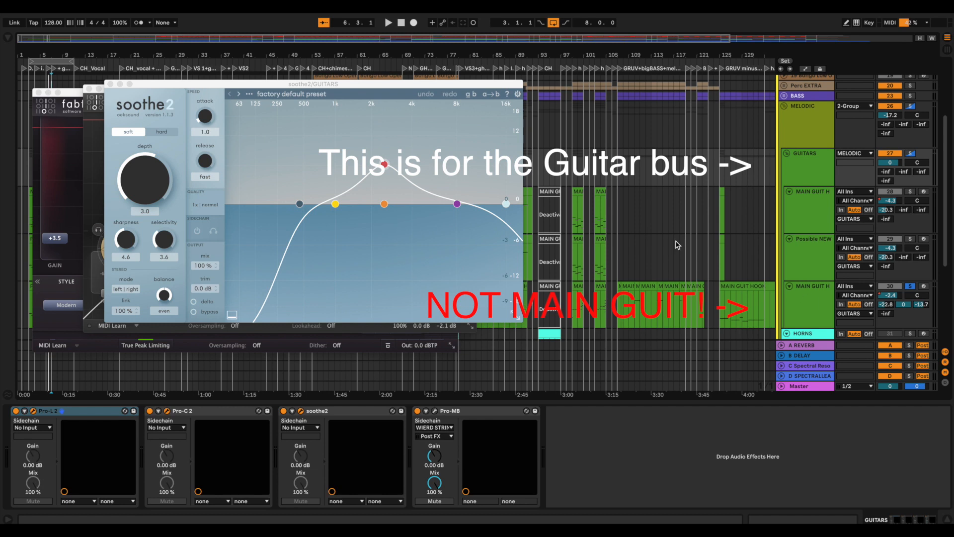
Step: Examine the Pro-L 2, Pro-C 2 and soothe2 settings on the GUITARS bus and close each window
left_click(63, 170)
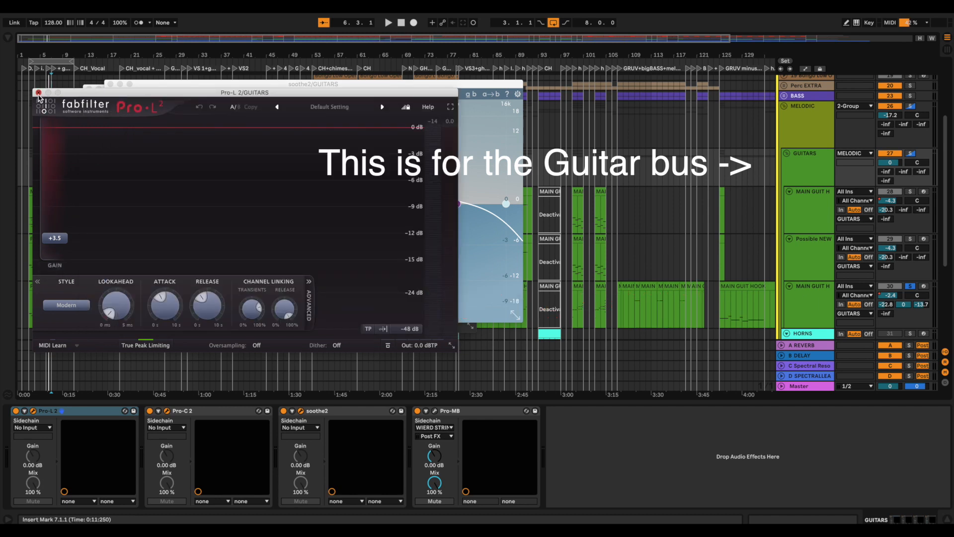
left_click(38, 93)
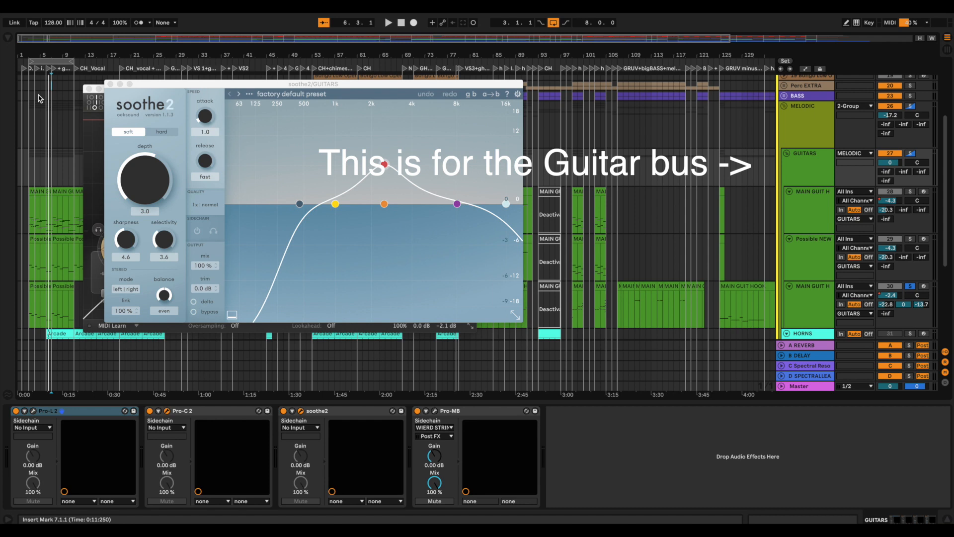
left_click(91, 134)
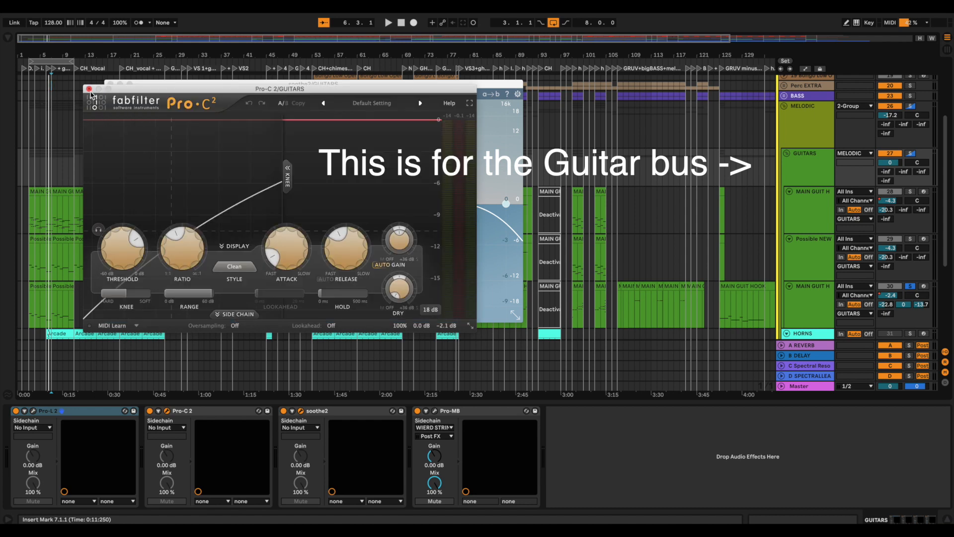
left_click(89, 90)
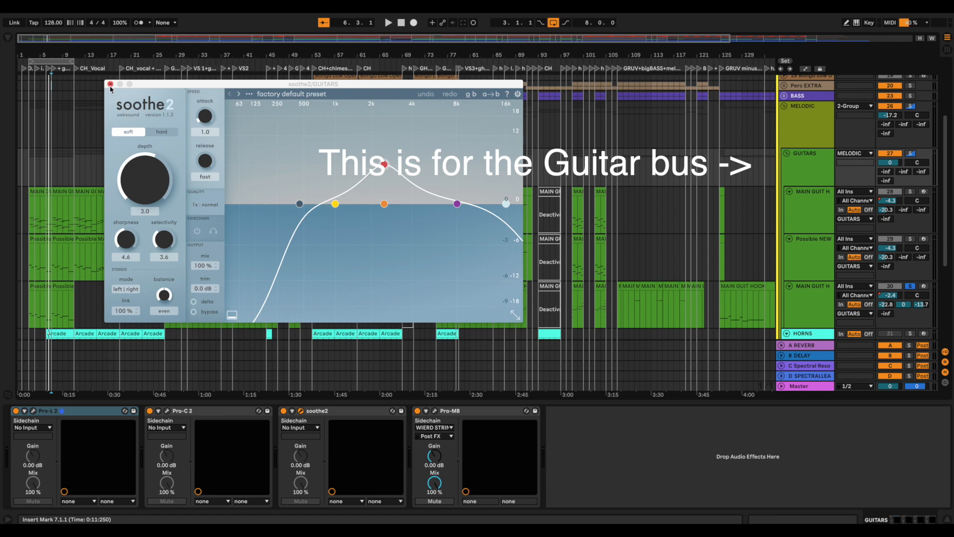
left_click(110, 84)
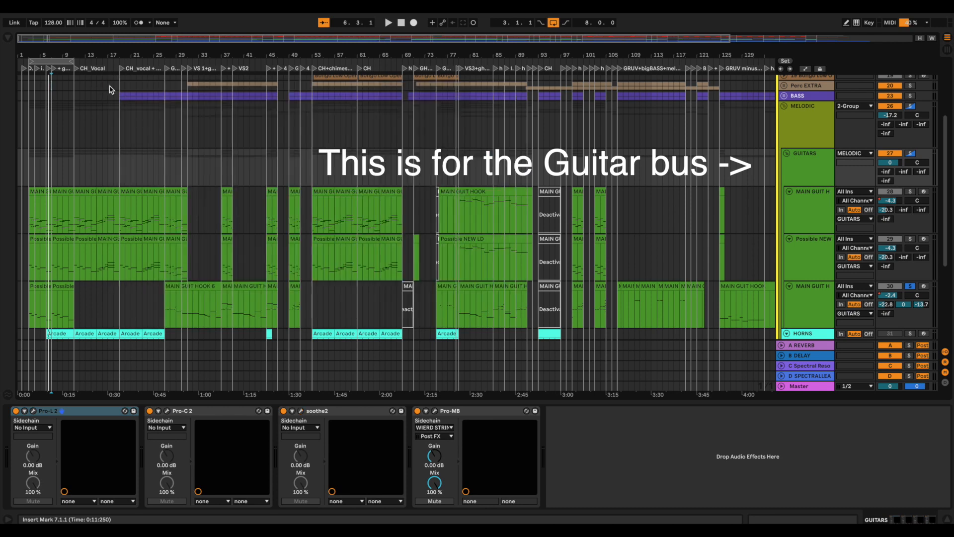
Step: Reopen the GUITARS bus's Pro-MB, examine its midrange band with the WIERD STRI sidechain, and close it
left_click(501, 414)
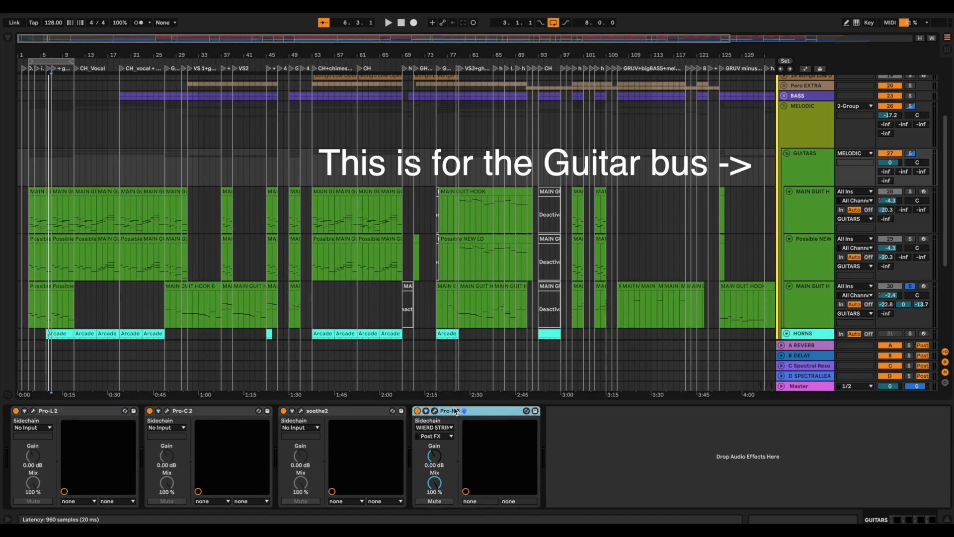
left_click(435, 412)
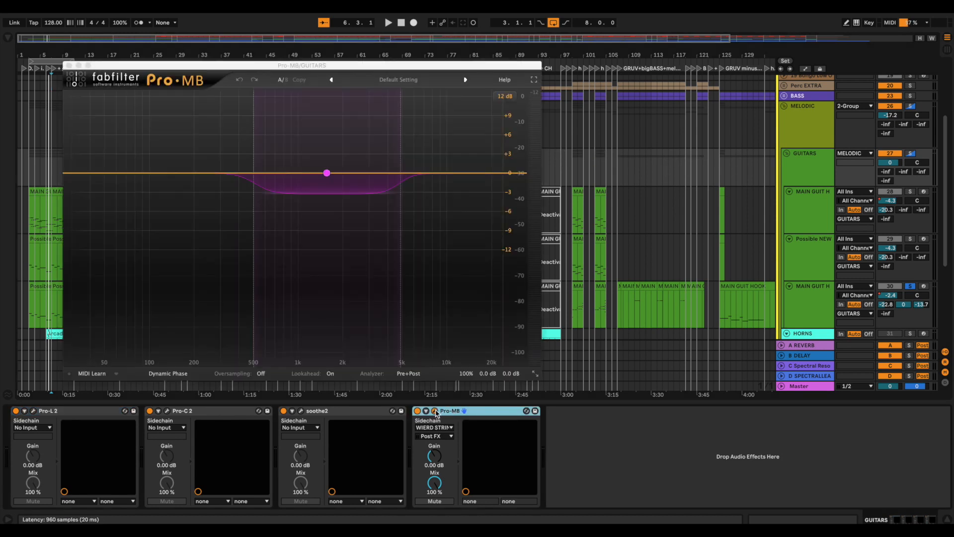
left_click(68, 65)
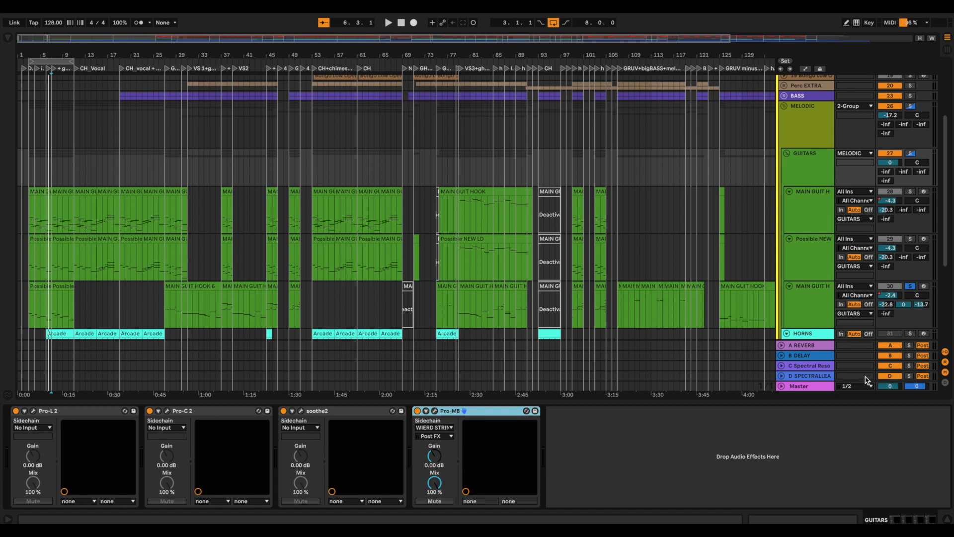
Step: Play the soloed guitar track while toggling the C Spectral Resonator return off and on to compare its effect
key("space")
left_click(885, 367)
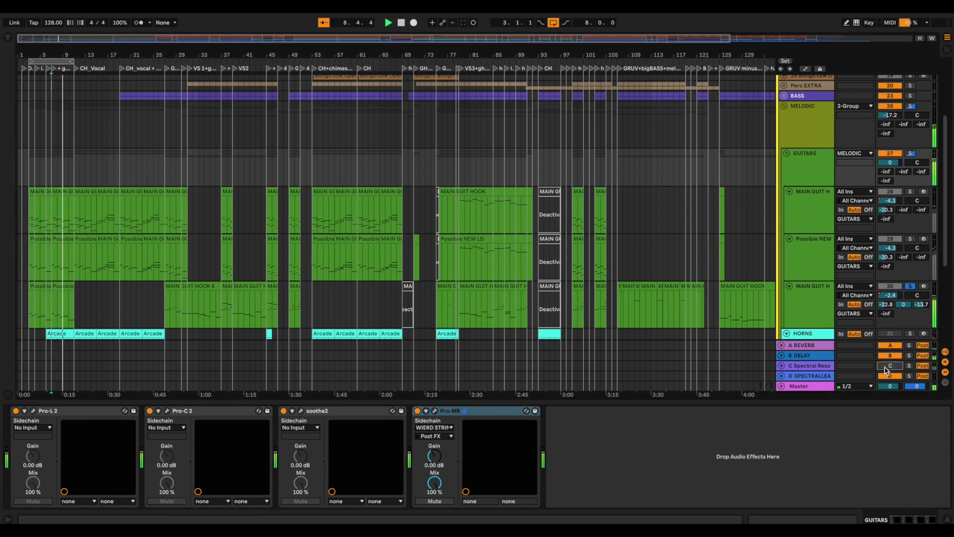
left_click(886, 368)
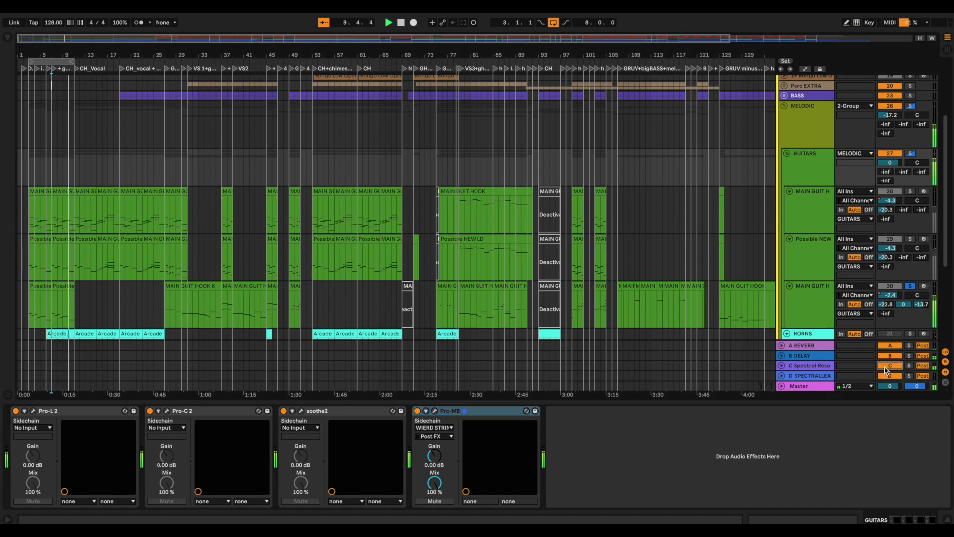
left_click(886, 368)
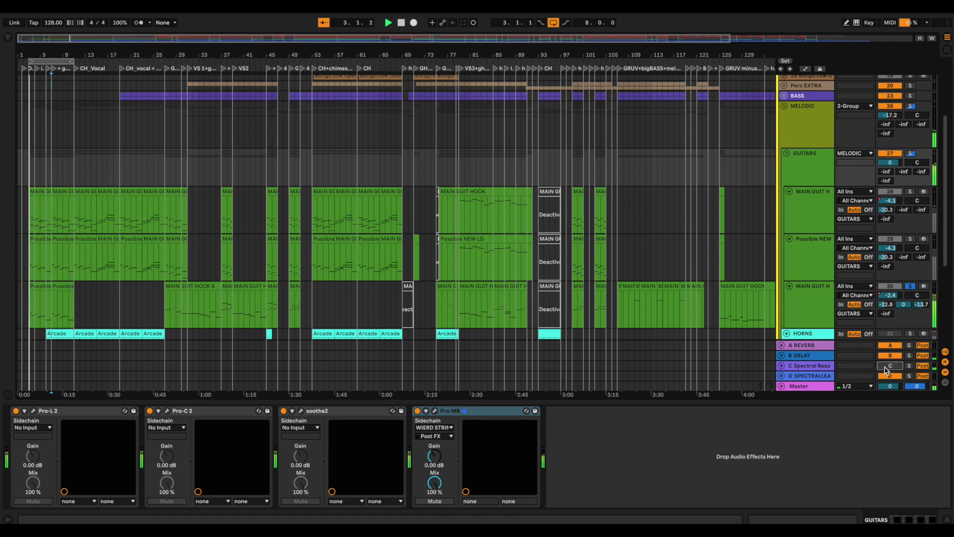
left_click(886, 368)
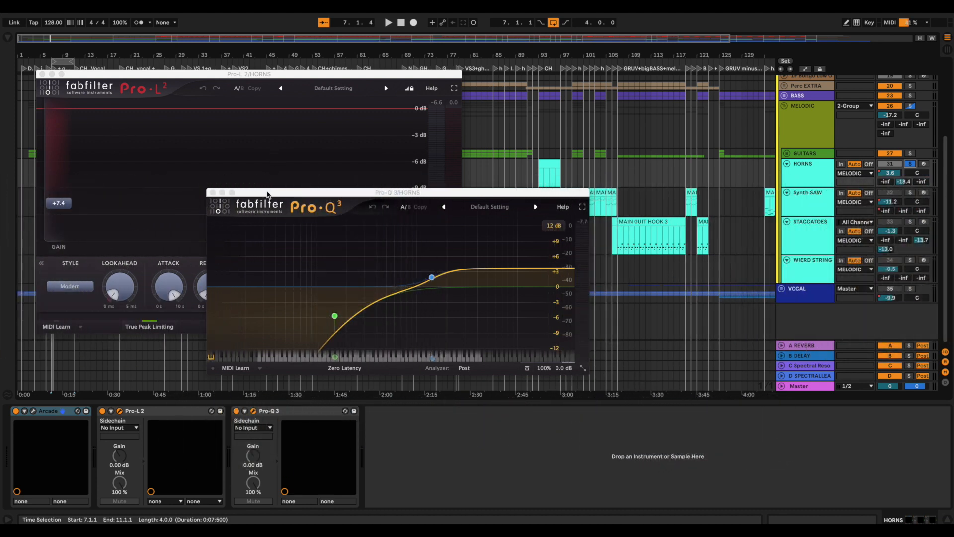
Step: Examine and audition the HORNS track with its Pro-Q 3 and Pro-L 2 open, and solo the whole MELODIC group for playback
left_click_drag(267, 194, 397, 162)
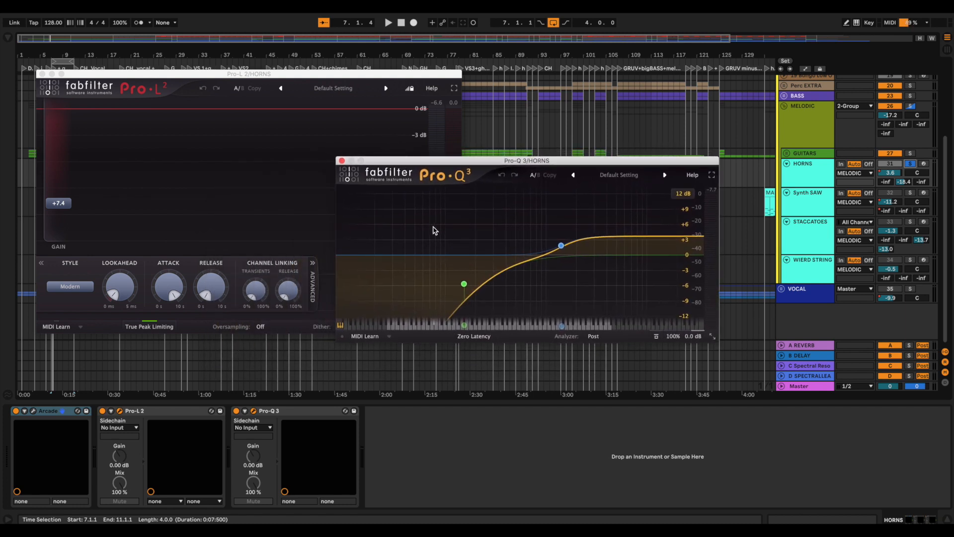
left_click(562, 245)
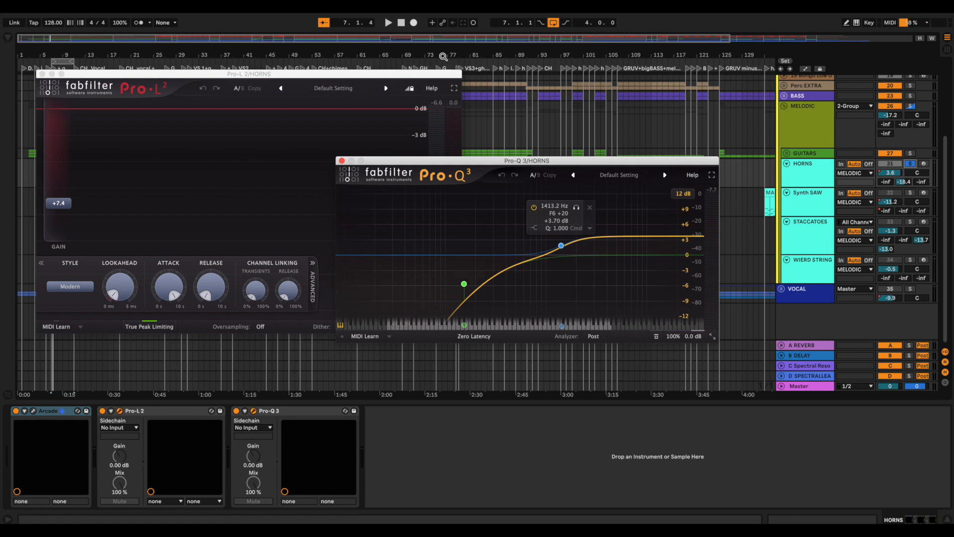
key("space")
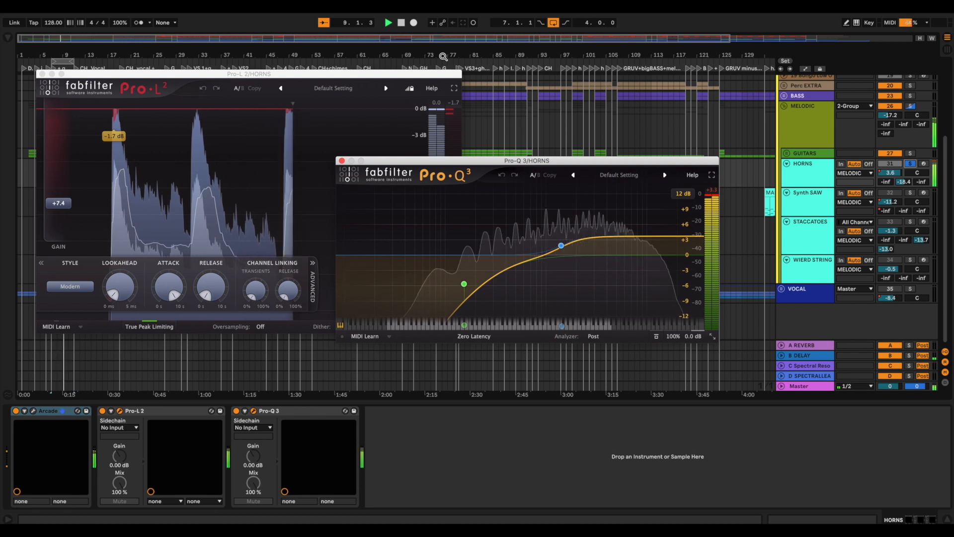
key("space")
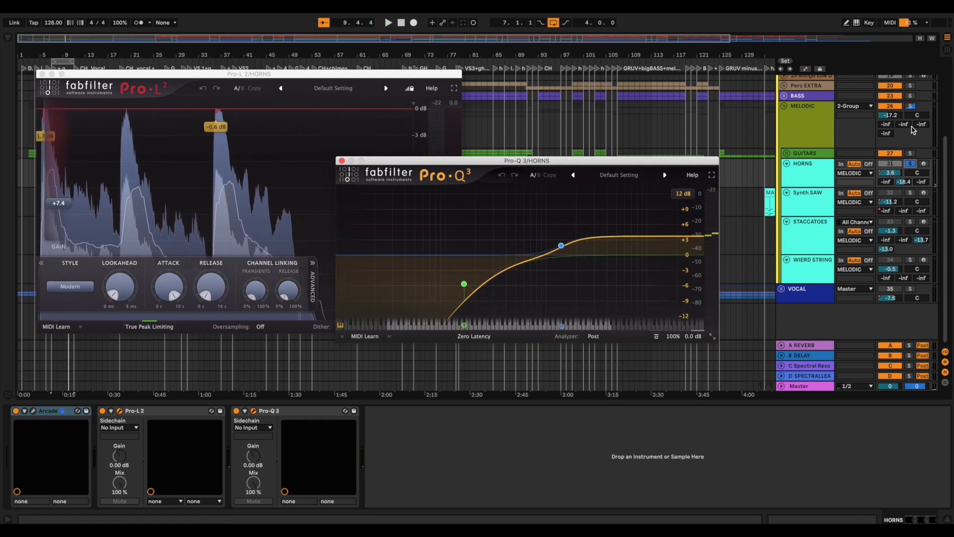
left_click(913, 107)
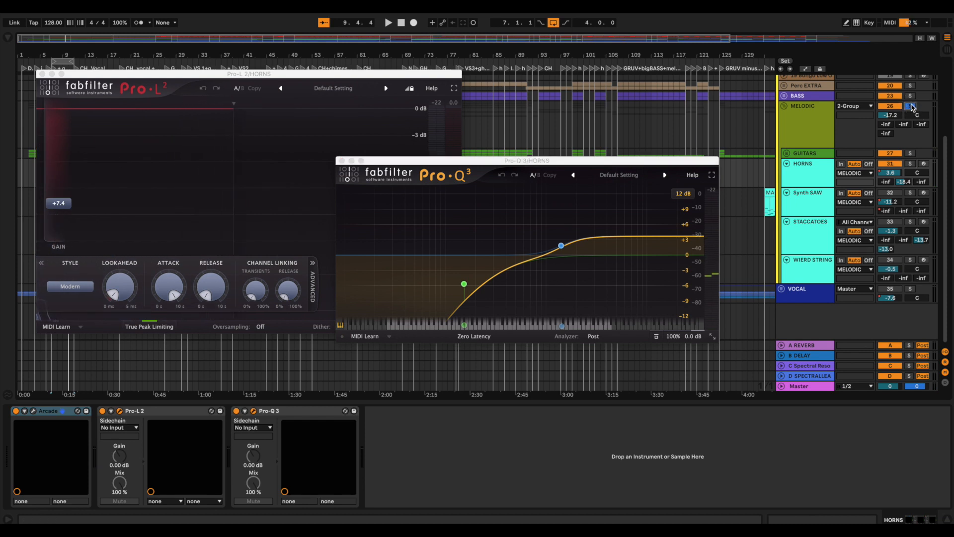
key("space")
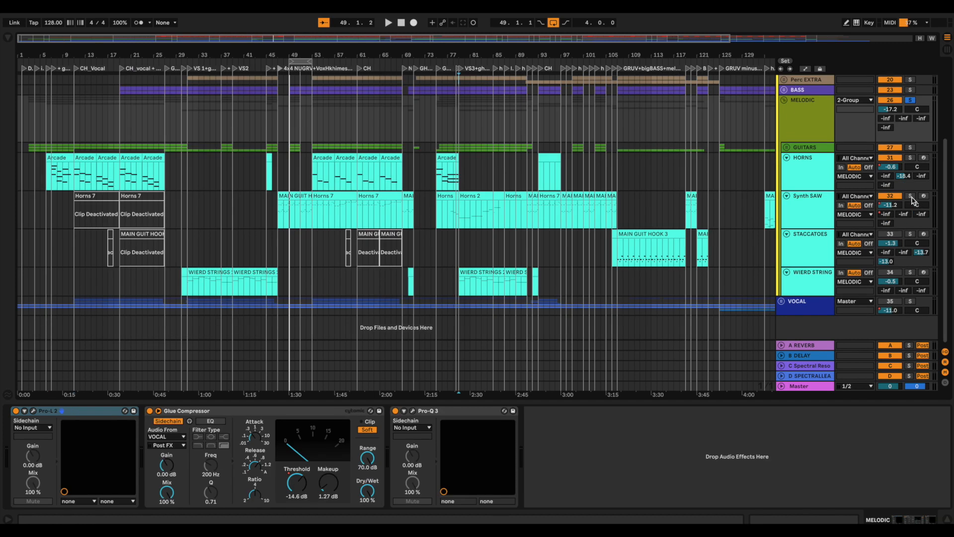
Step: Solo Synth SAW, play it from bar 47, examine its Pro-Q 3 curve and close the window
left_click(911, 198)
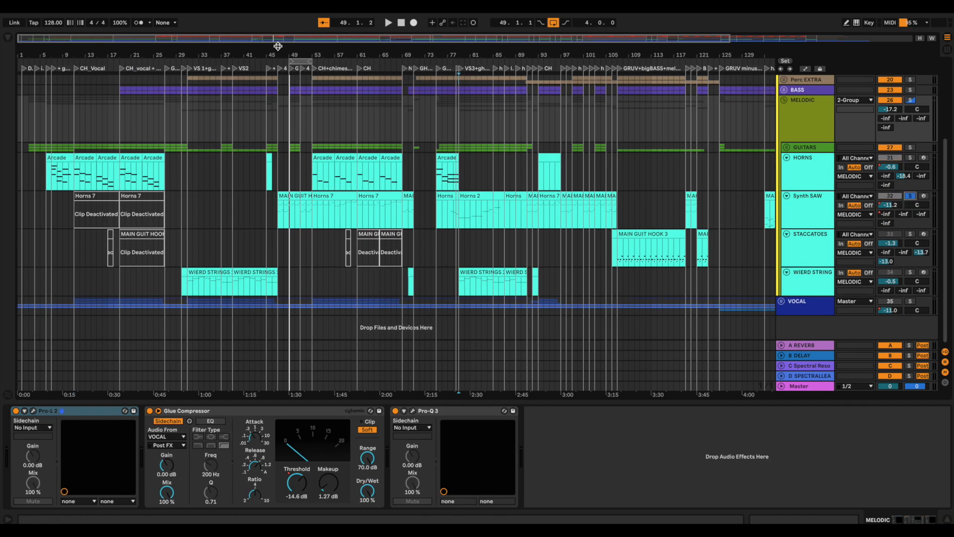
left_click(282, 70)
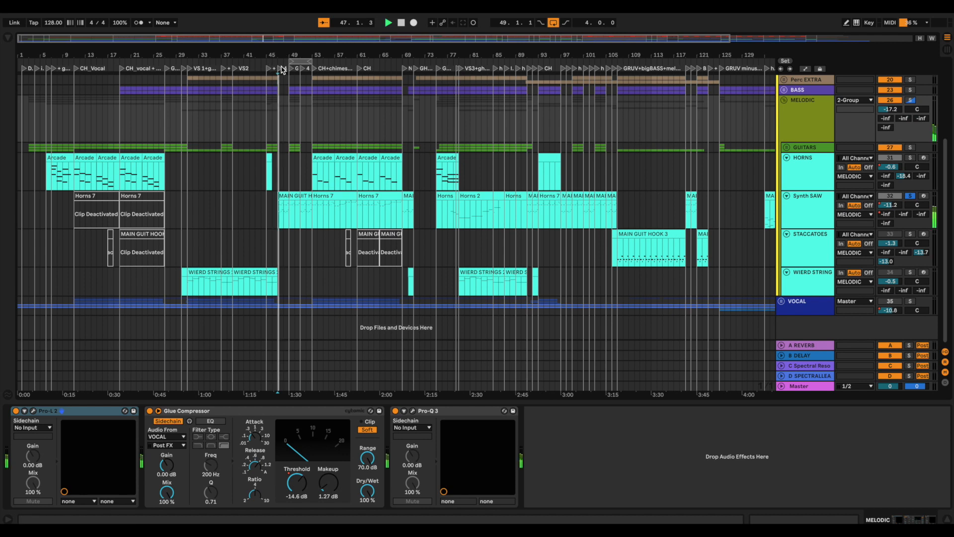
left_click(850, 205)
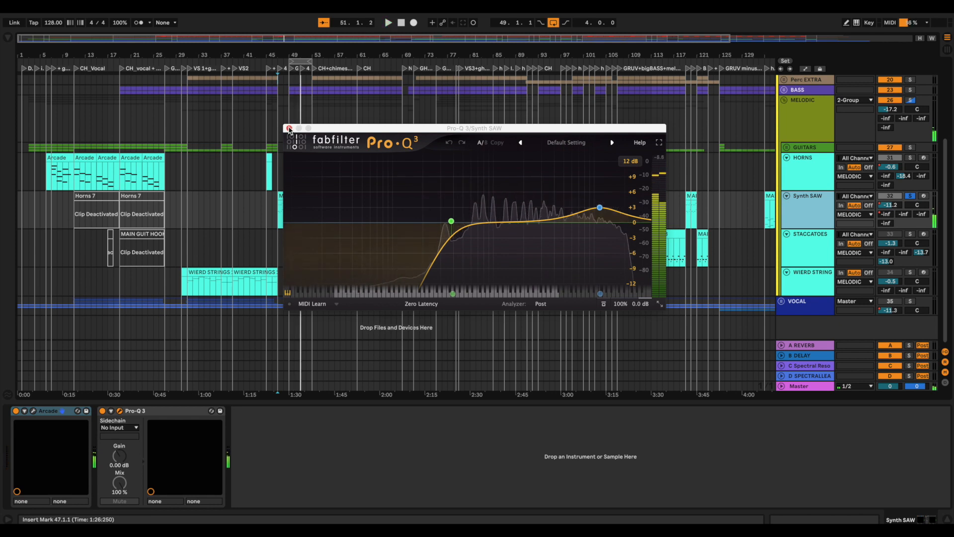
left_click(289, 128)
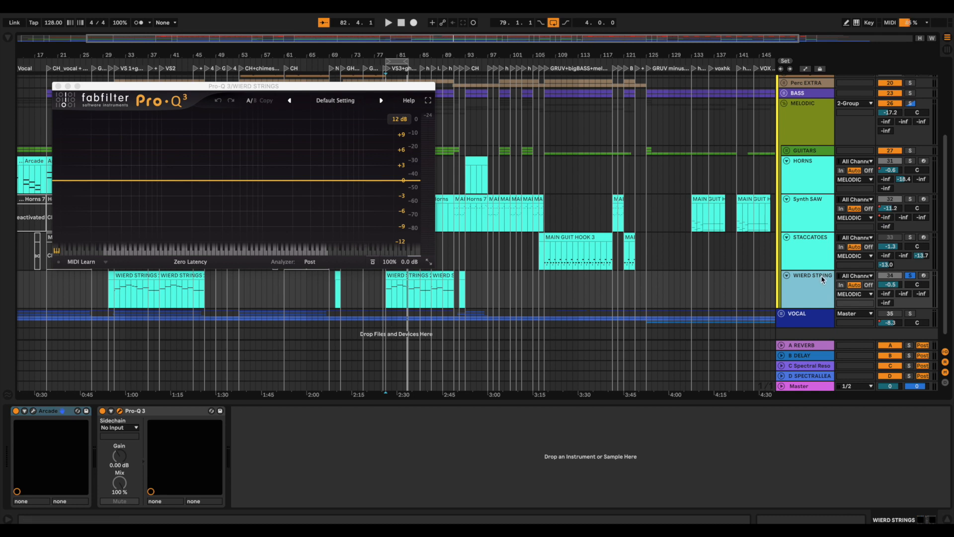
Step: Audition the soloed WIERD STRINGS and STACCATOES tracks with their Pro-Q 3 windows open
key("space")
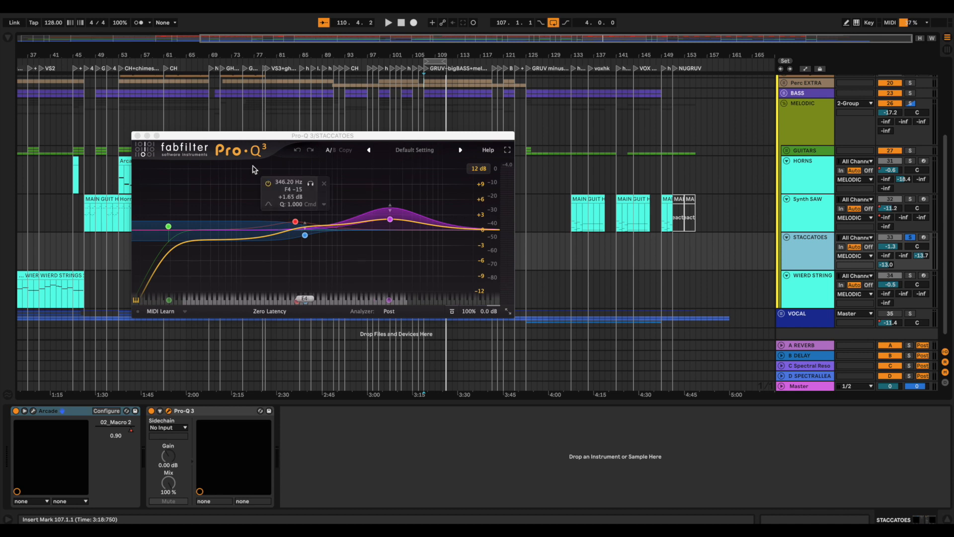
key("space")
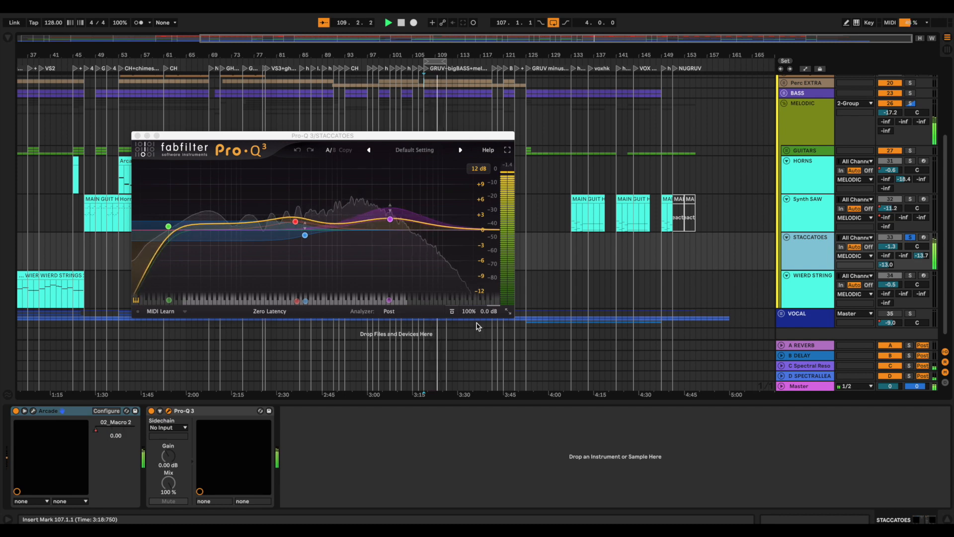
key("space")
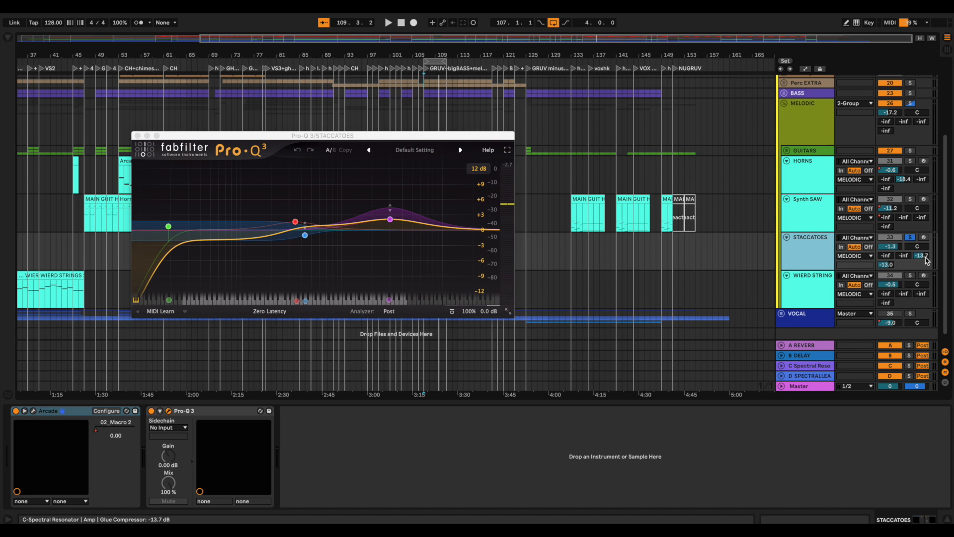
Step: Examine the D-SPECTRALLEAD return's effect chain, including its Pro-Q 3 cut filters and soothe2, and close both windows
left_click(823, 377)
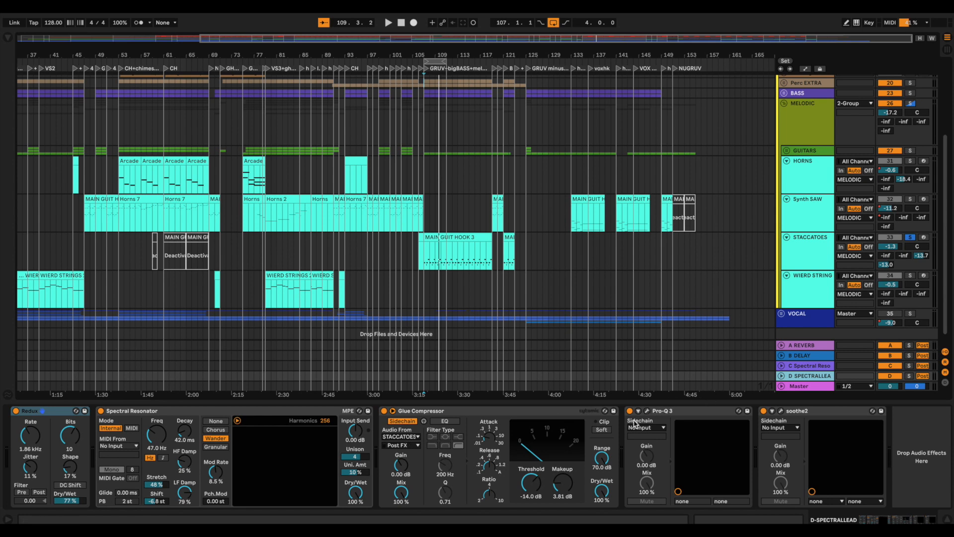
left_click(648, 412)
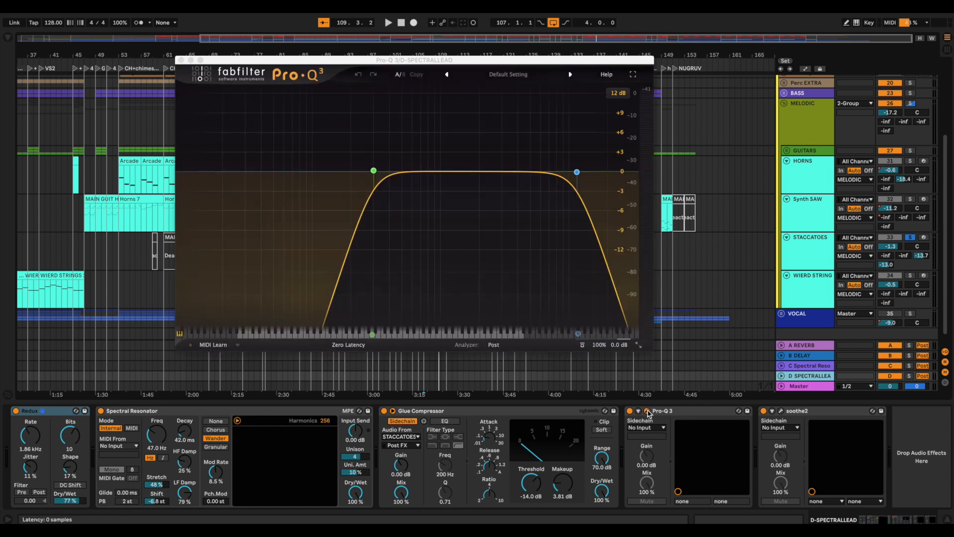
mouse_move(376, 184)
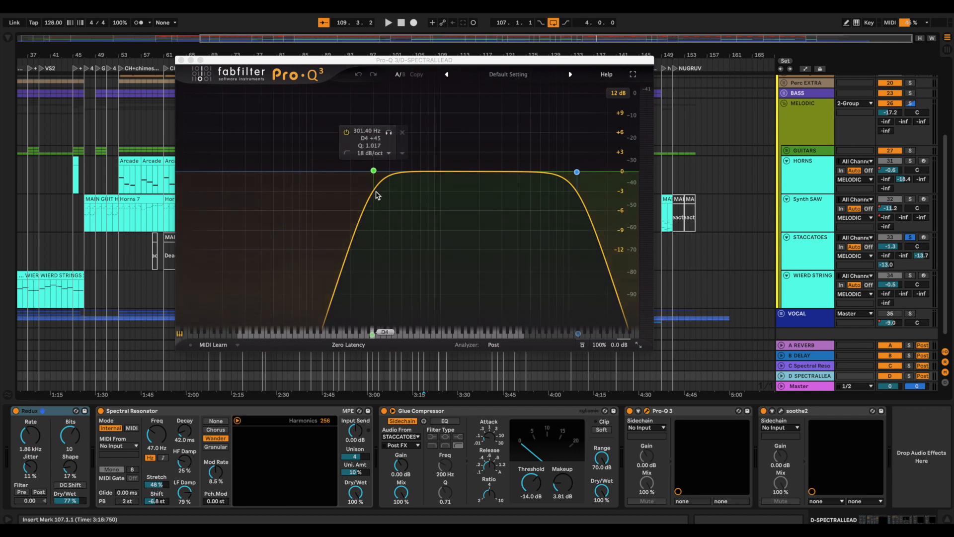
mouse_move(591, 192)
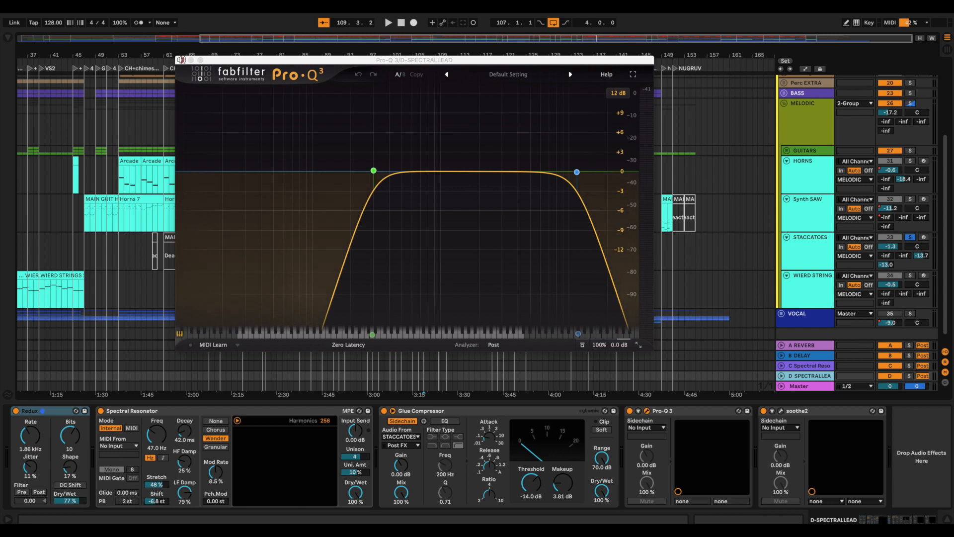
left_click(180, 60)
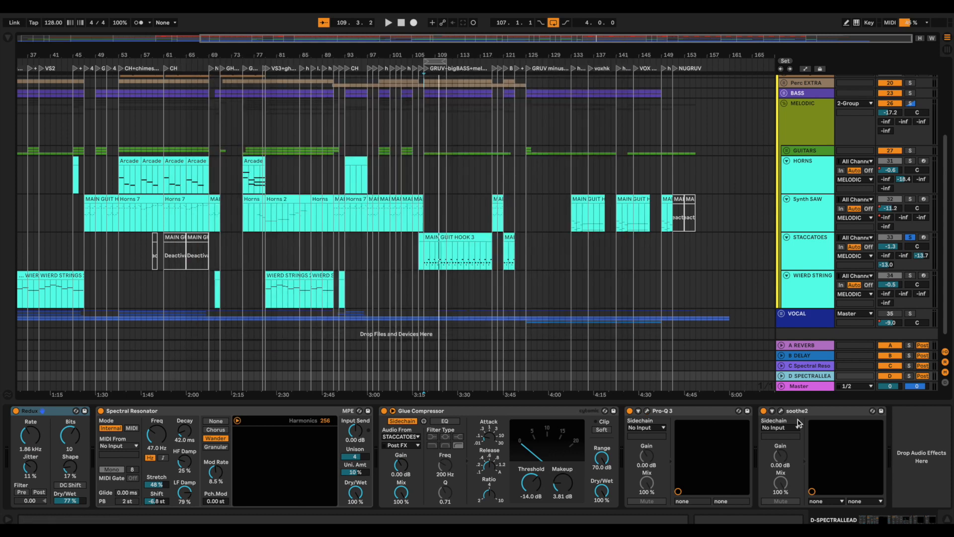
left_click(781, 410)
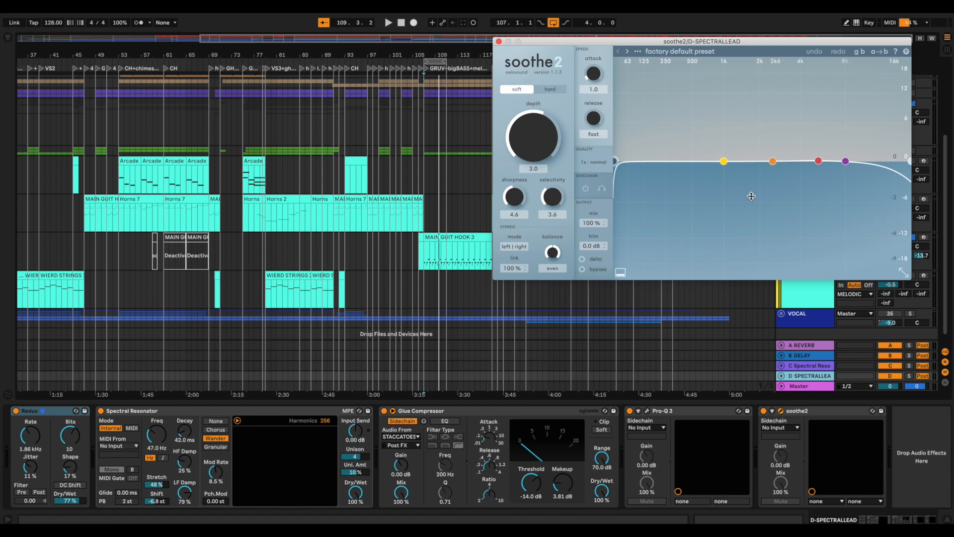
left_click(499, 42)
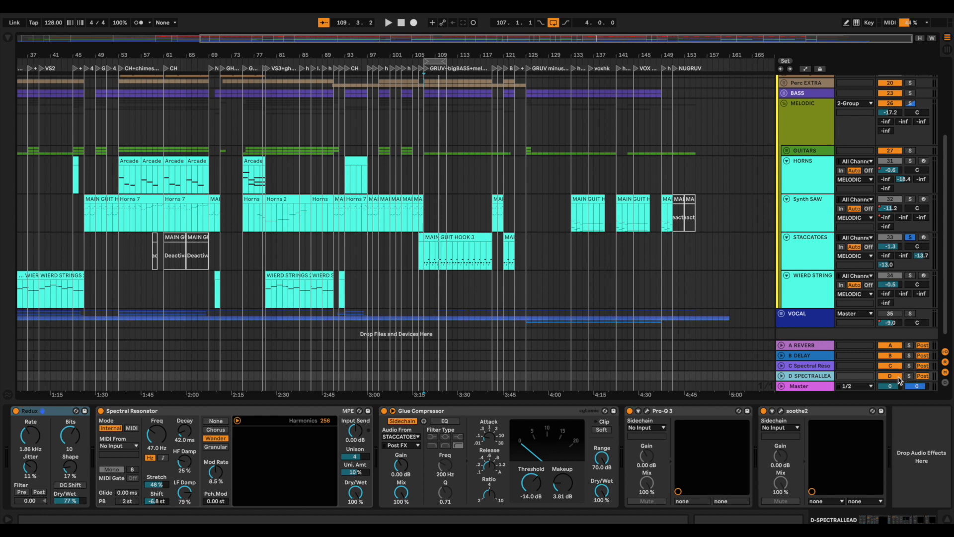
Step: Audition STACCATOES with returns C and D switched off, and bring each return back in
left_click(899, 376)
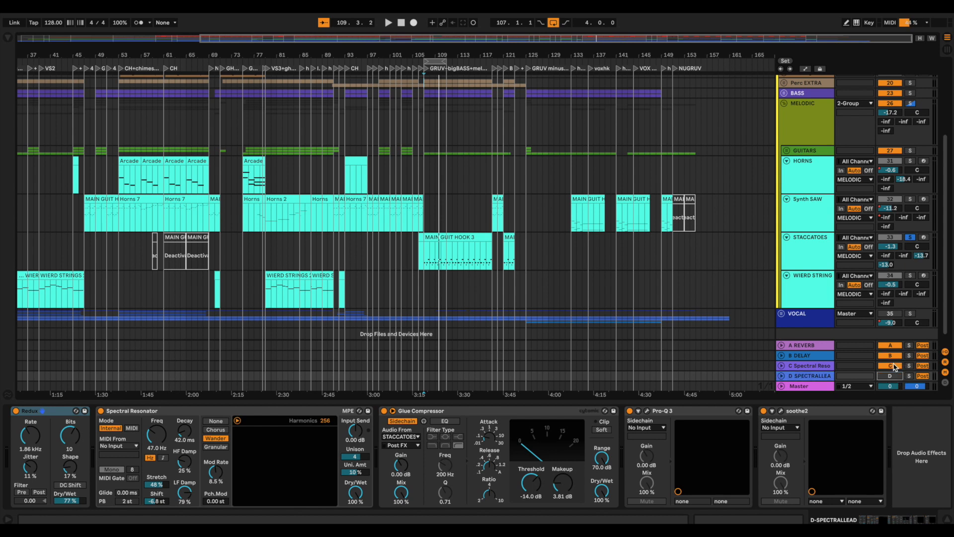
left_click(893, 366)
key("space")
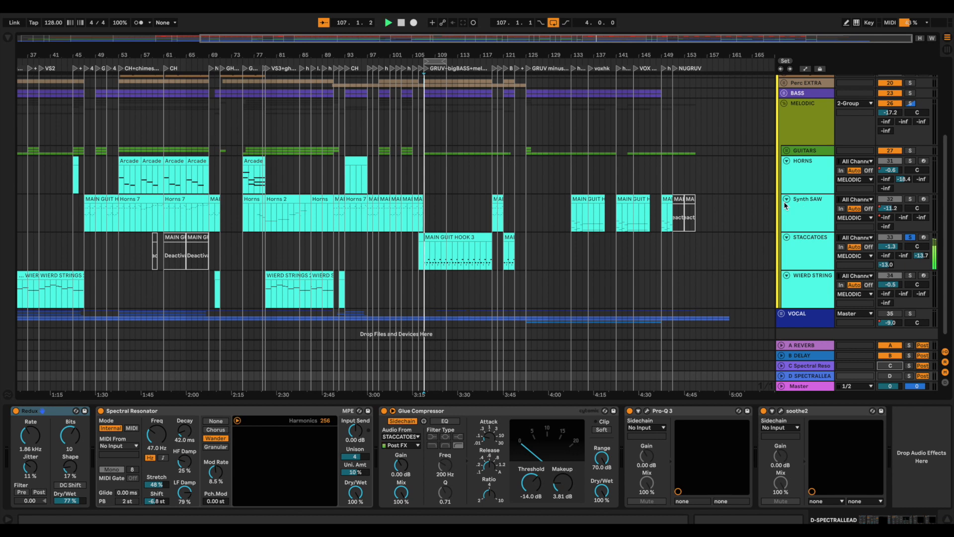
left_click(890, 367)
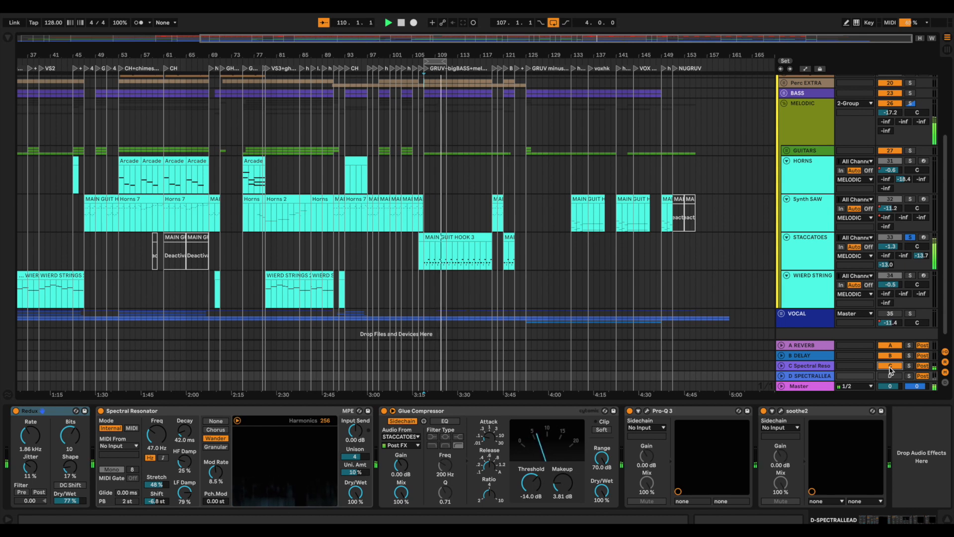
left_click(891, 376)
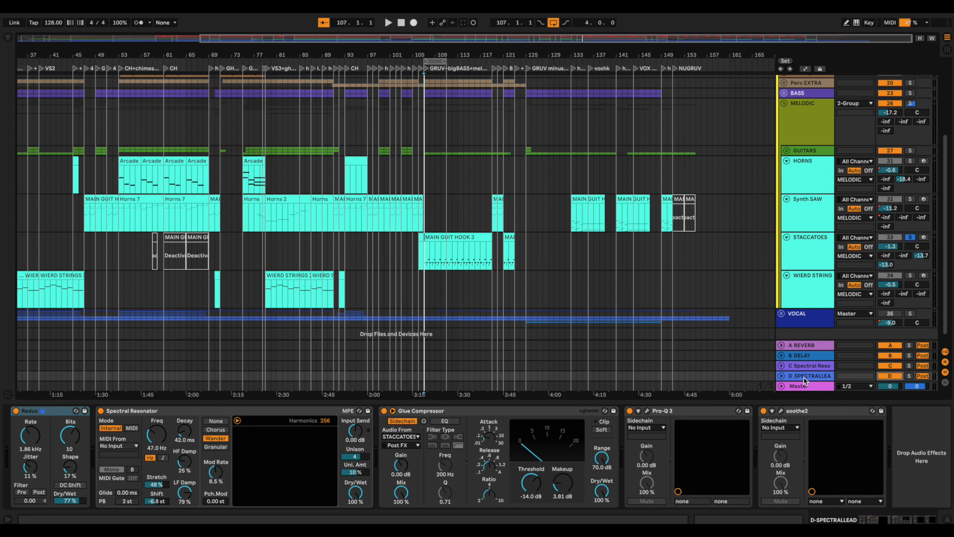
Step: Examine the Pro-L 2 and Pro-Q 3 settings on the MELODIC group and close both windows
left_click(821, 122)
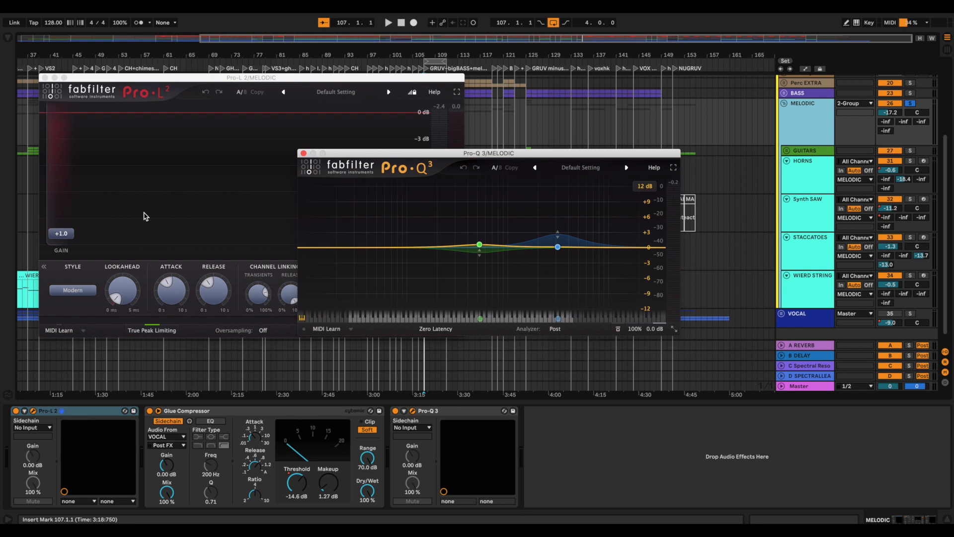
left_click(144, 215)
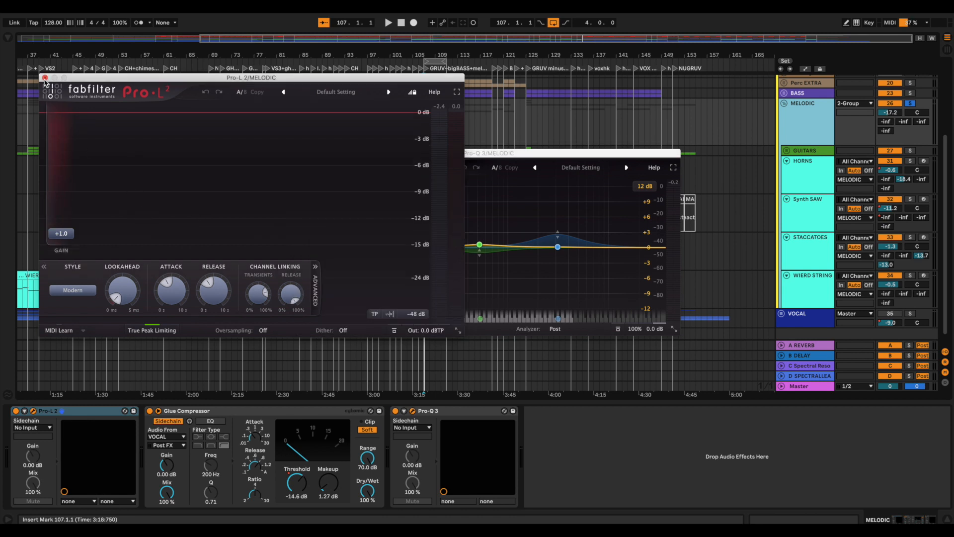
left_click(44, 78)
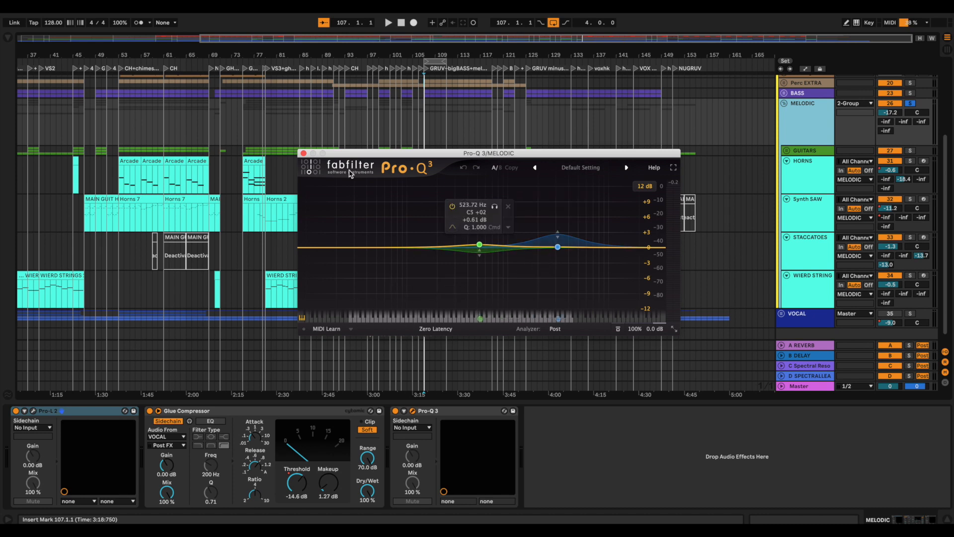
left_click(304, 154)
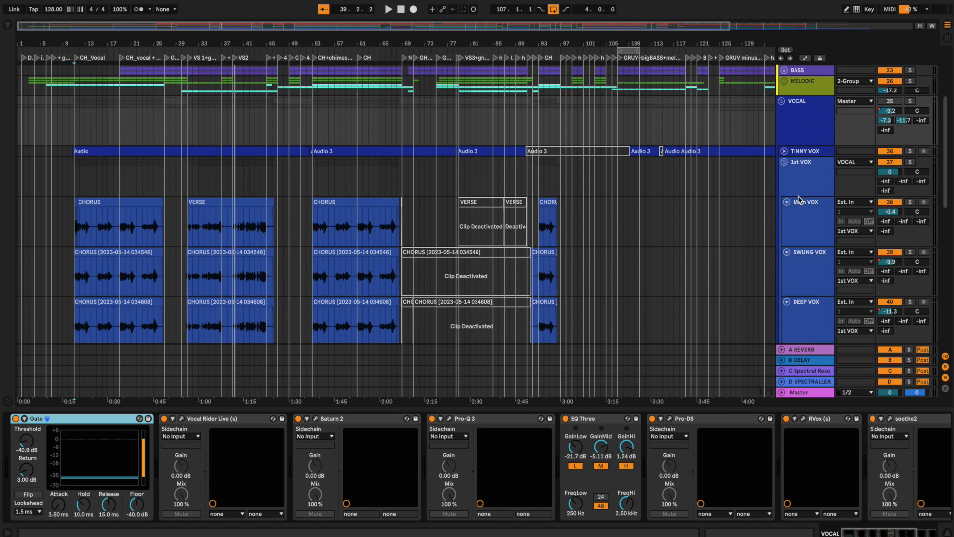
Step: Look over the vocal tracks within the VOCAL group and select the group to show its effect chain
scroll(800, 199, "down", 1)
scroll(800, 199, "down", 10)
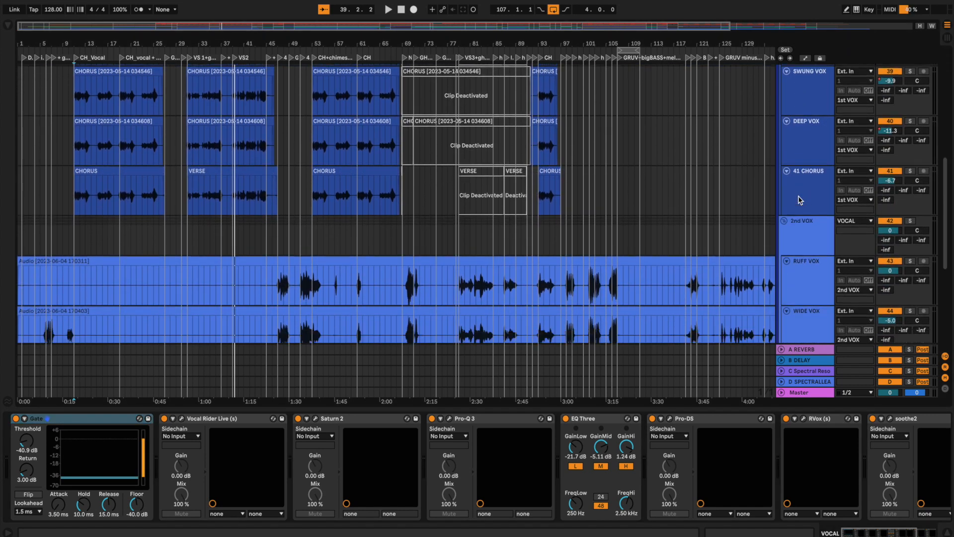
scroll(800, 199, "down", 5)
scroll(800, 199, "up", 20)
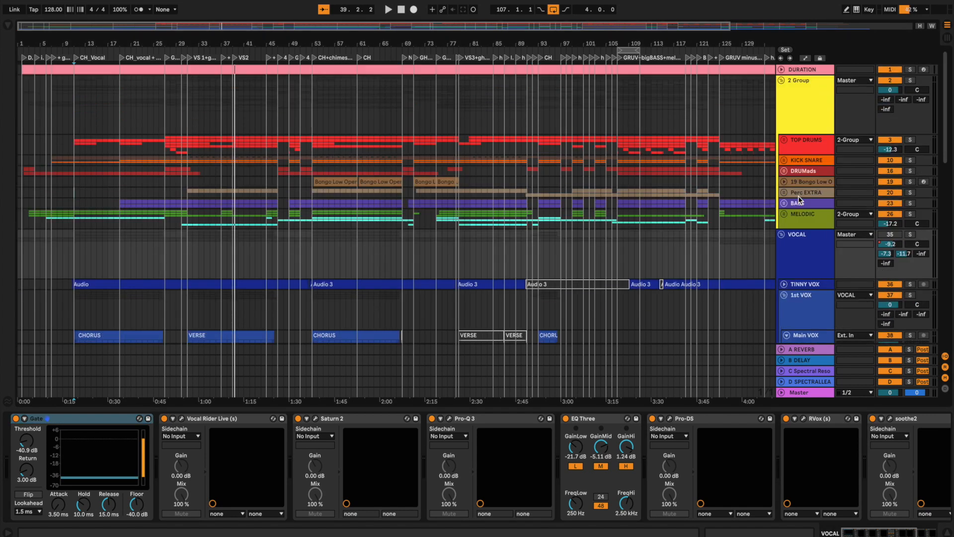
left_click(794, 274)
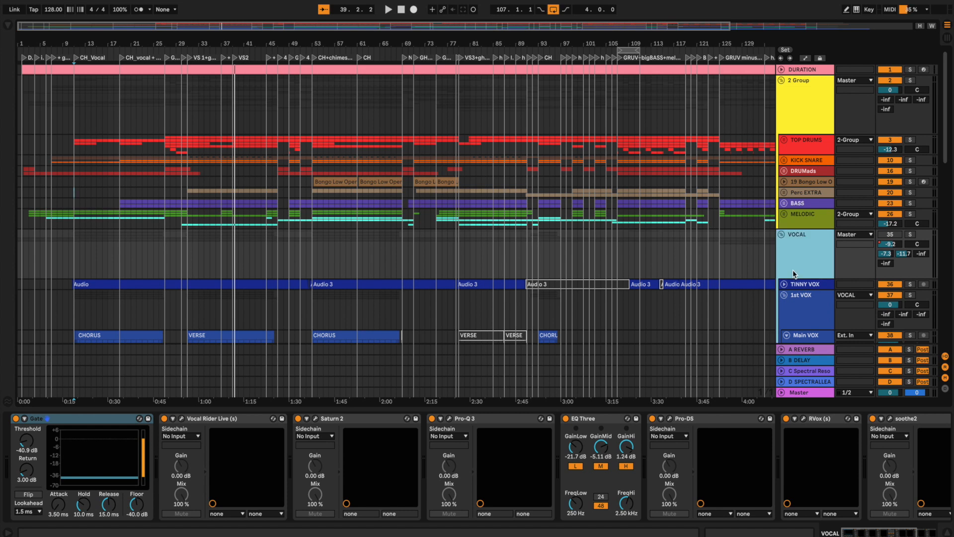
Step: Examine the Gate, Vocal Rider Live and Saturn 2 settings on the VOCAL group, closing each plug-in window
left_click(40, 422)
left_click(181, 419)
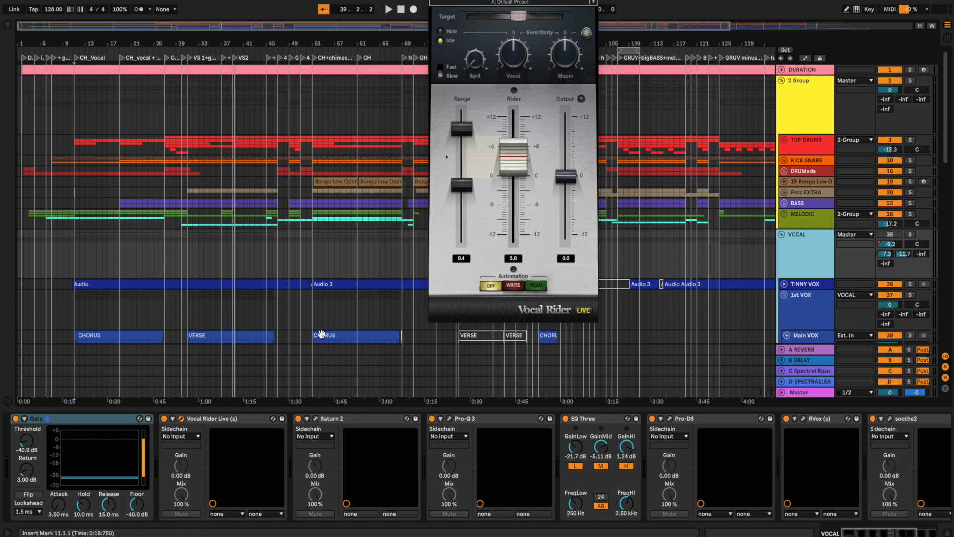
left_click(182, 419)
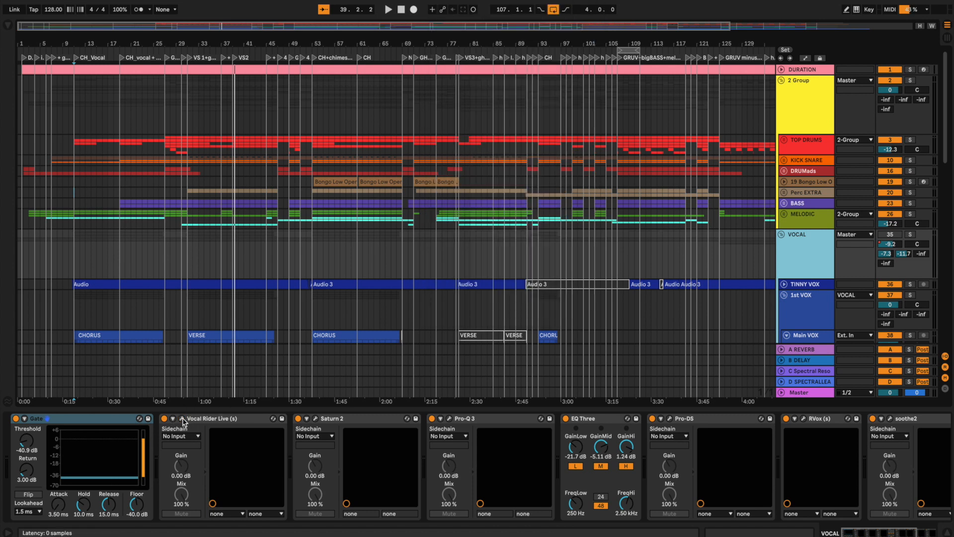
left_click(316, 419)
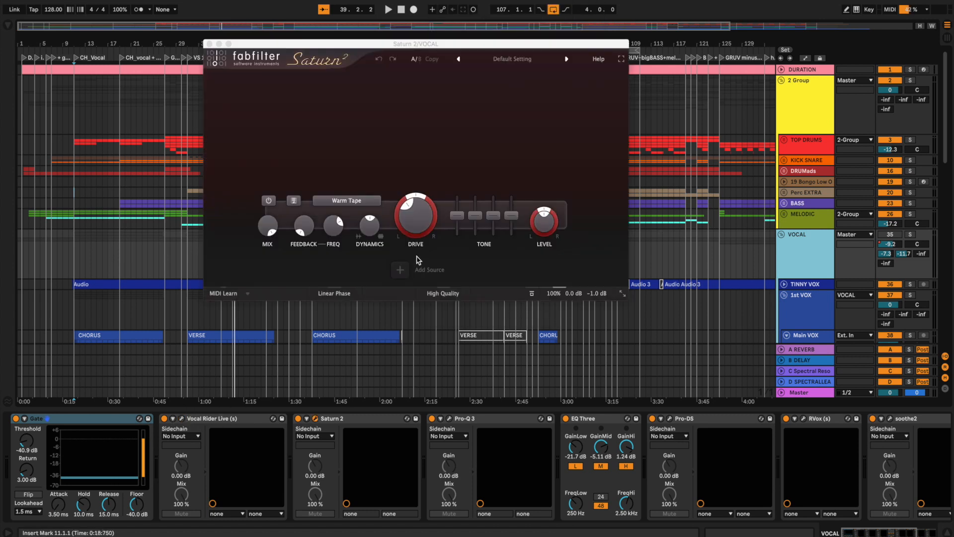
mouse_move(407, 230)
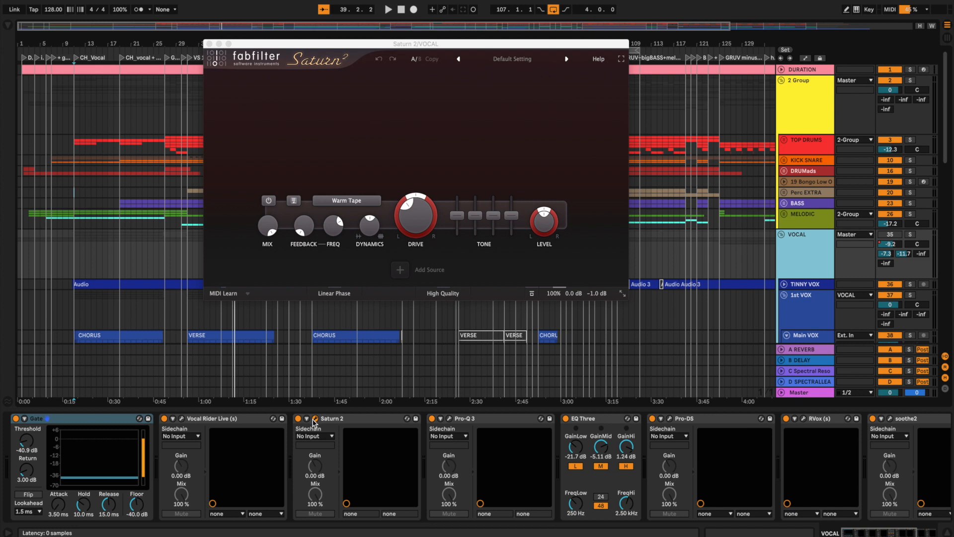
left_click(315, 419)
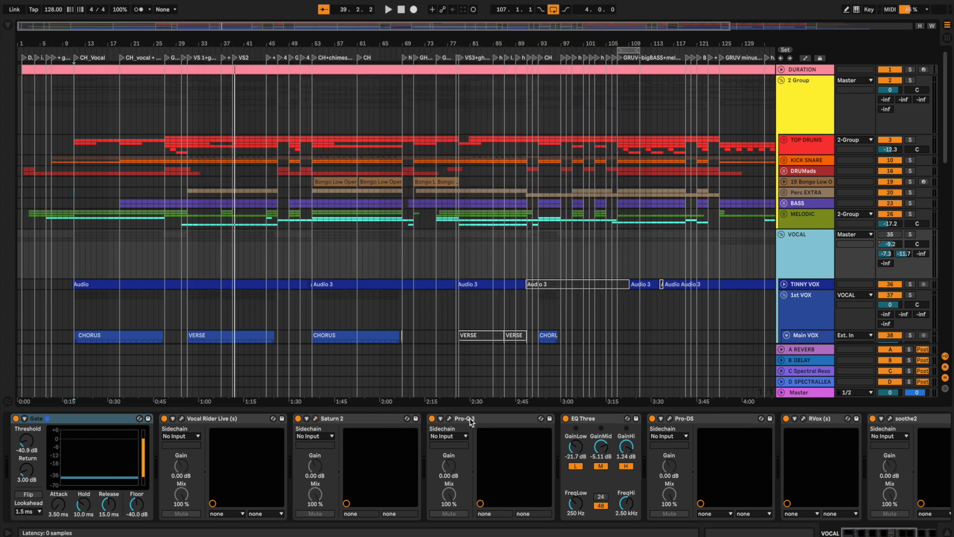
Step: Examine the VOCAL group's Pro-Q 3 curve and the Pro-DS threshold and range, closing each window
left_click(450, 419)
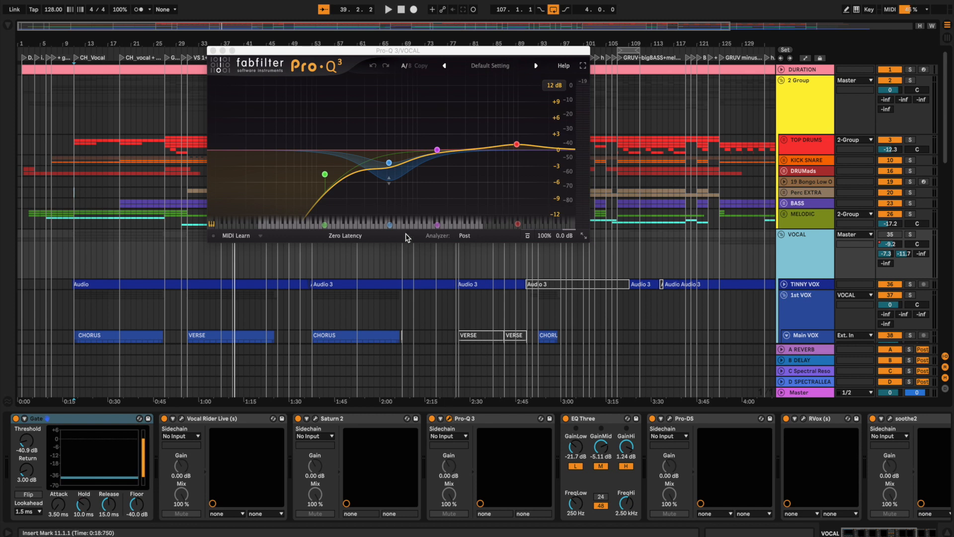
mouse_move(388, 191)
left_click(450, 419)
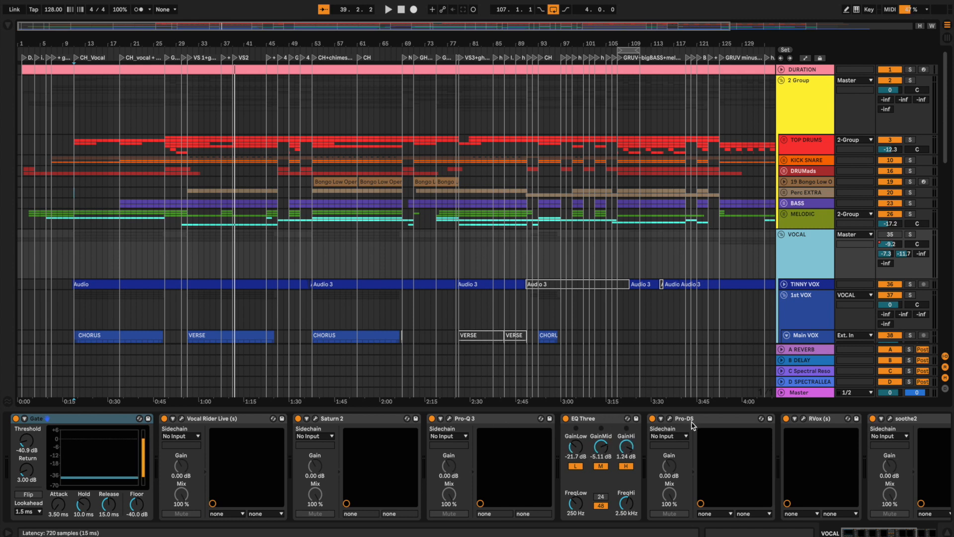
left_click(670, 419)
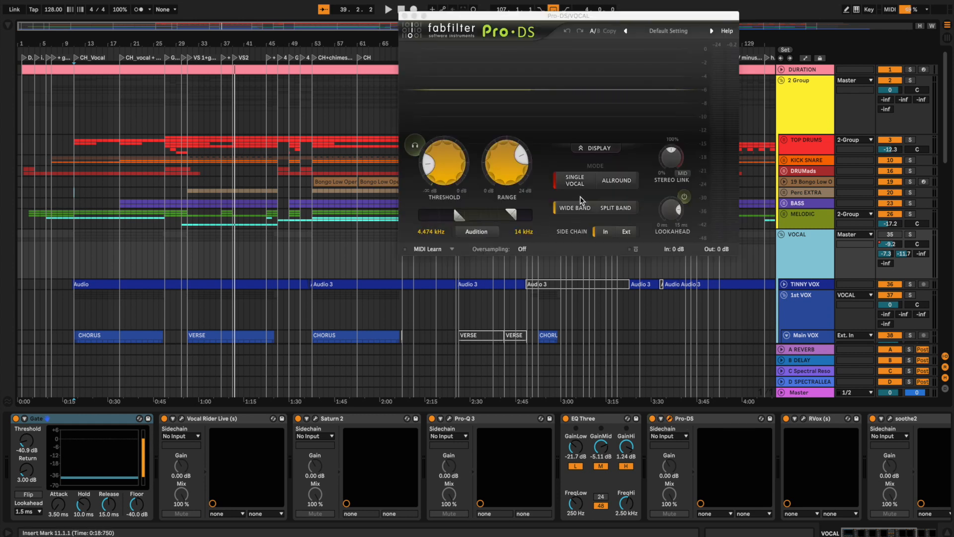
mouse_move(438, 169)
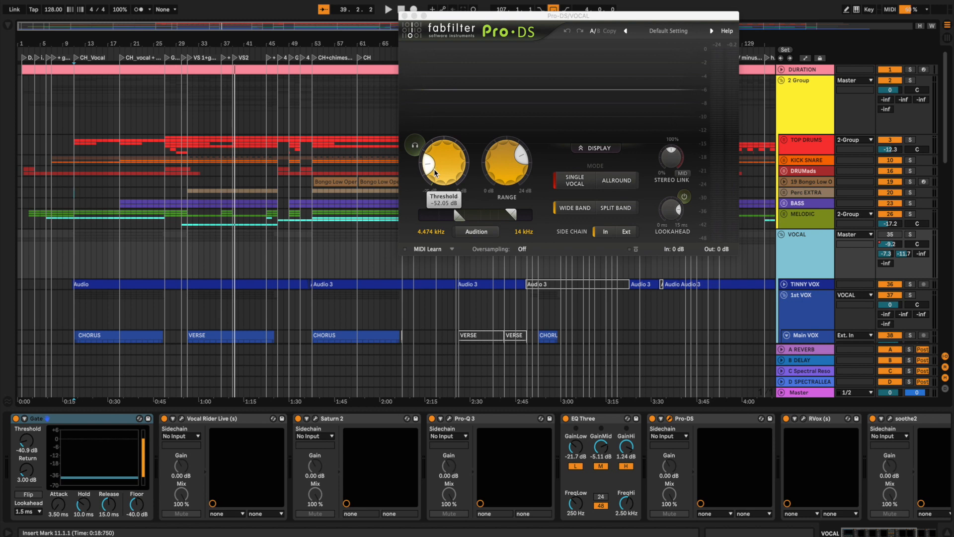
mouse_move(520, 165)
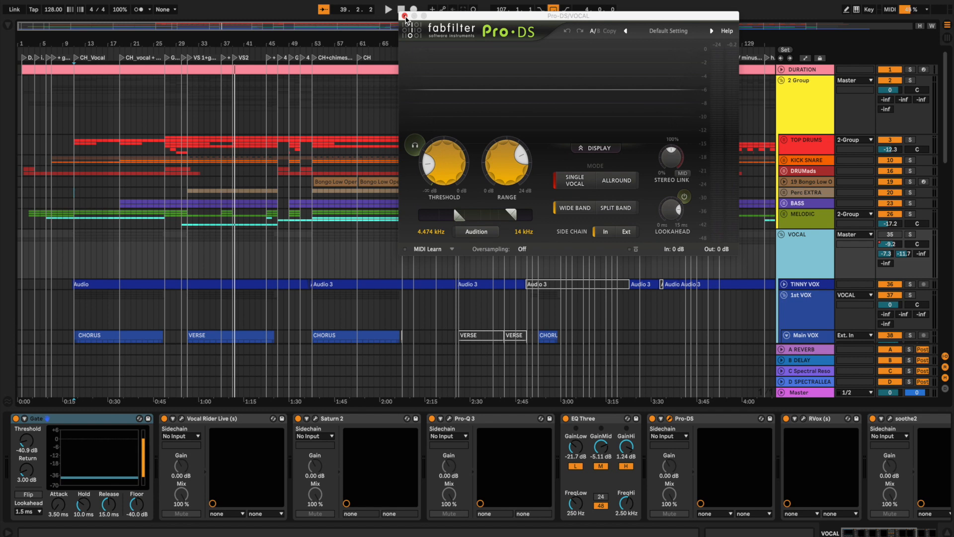
left_click(404, 17)
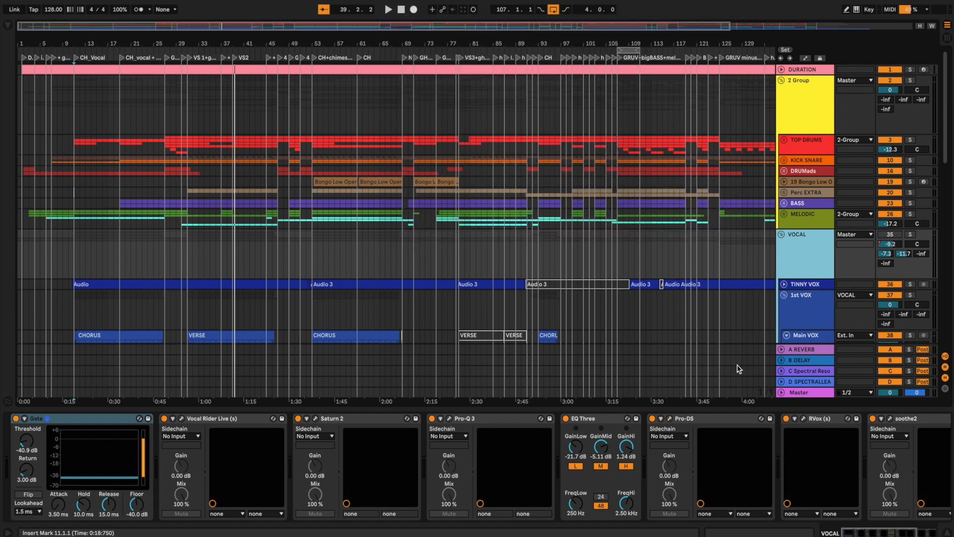
Step: Examine the RVox, soothe2 and Pro-L 2 settings at the end of the VOCAL group's chain, closing each window
left_click(802, 420)
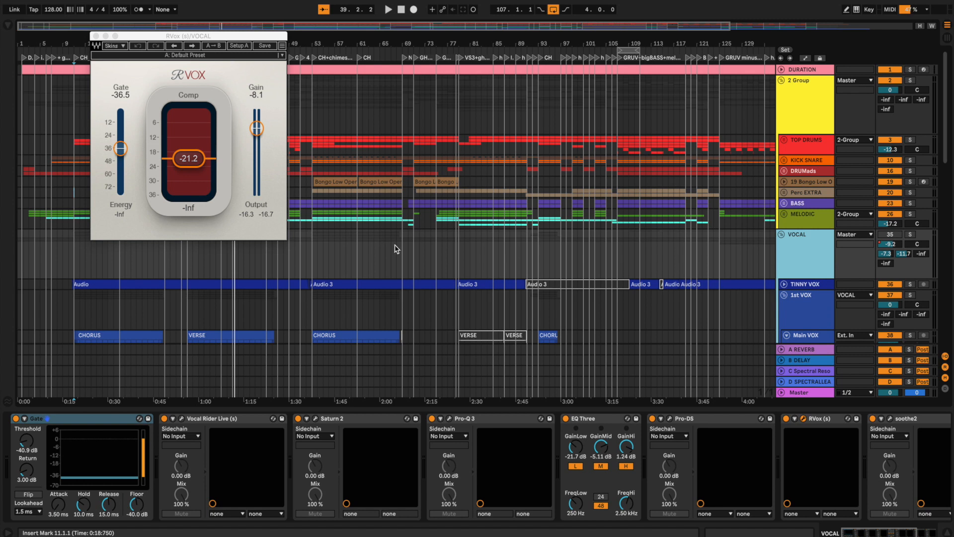
left_click(803, 419)
left_click(890, 419)
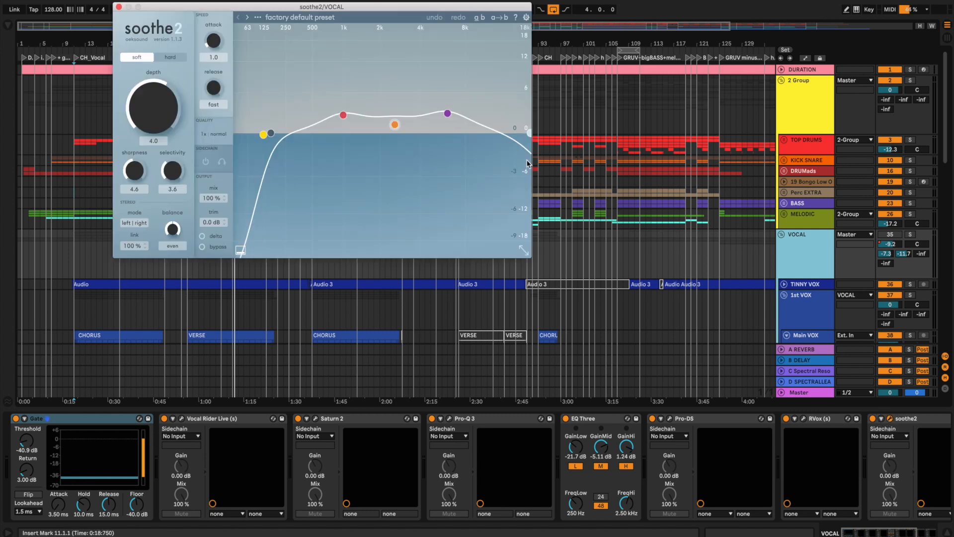
left_click(120, 7)
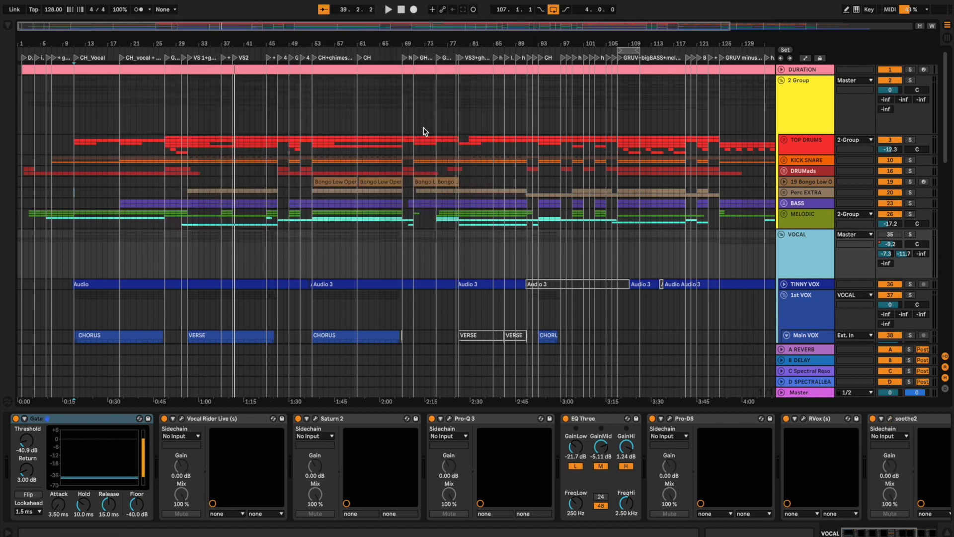
scroll(846, 466, "right", 5)
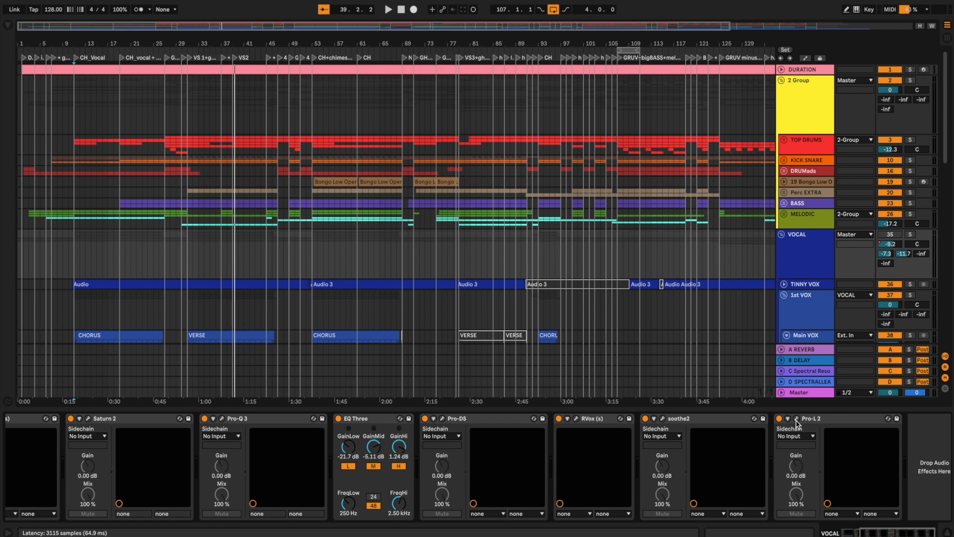
left_click(797, 420)
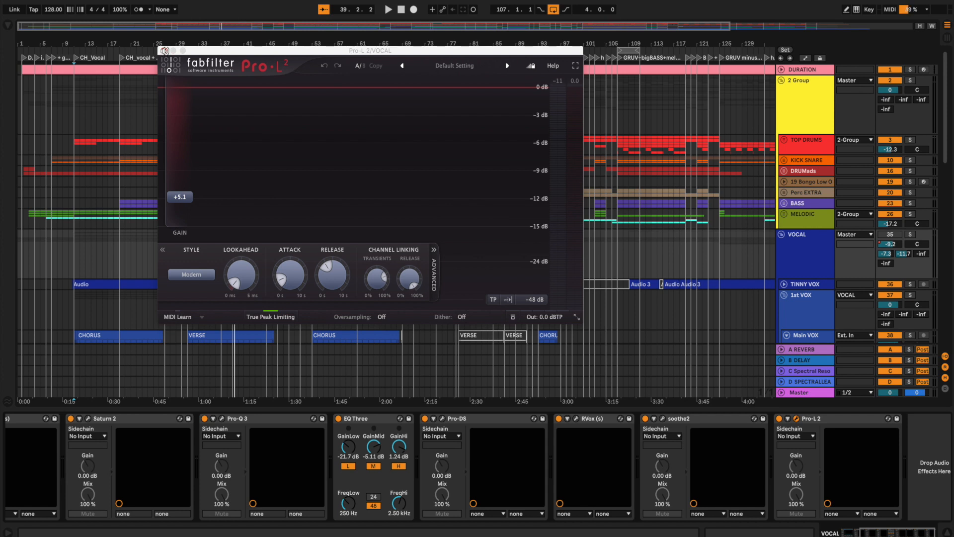
left_click(164, 51)
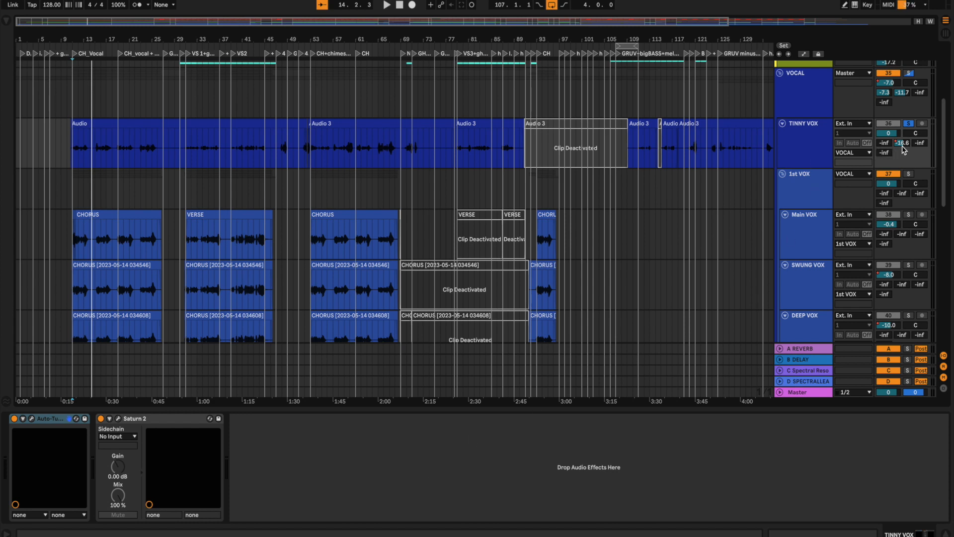
Step: Examine Auto-Tune Pro and Saturn 2 on the TINNY VOX track, close both windows and play the track
left_click(798, 150)
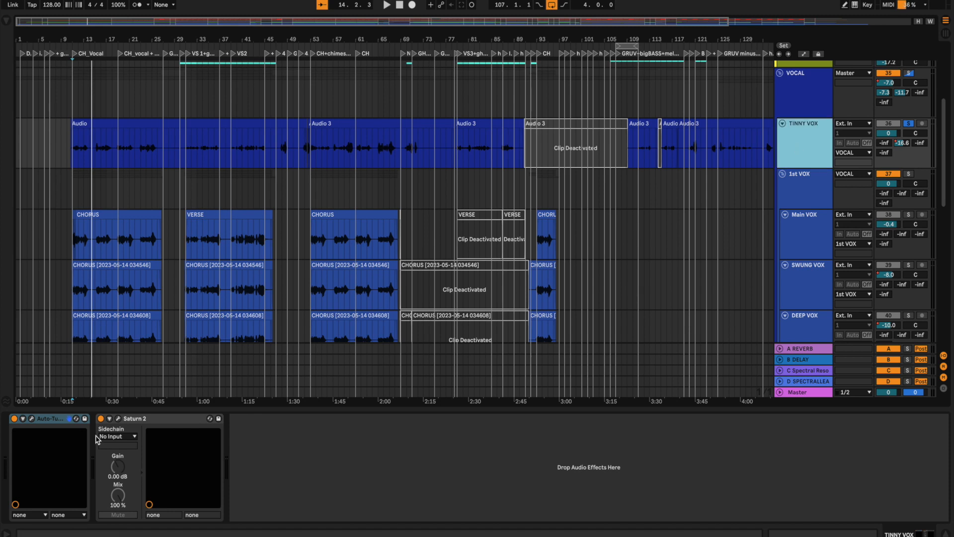
left_click(31, 419)
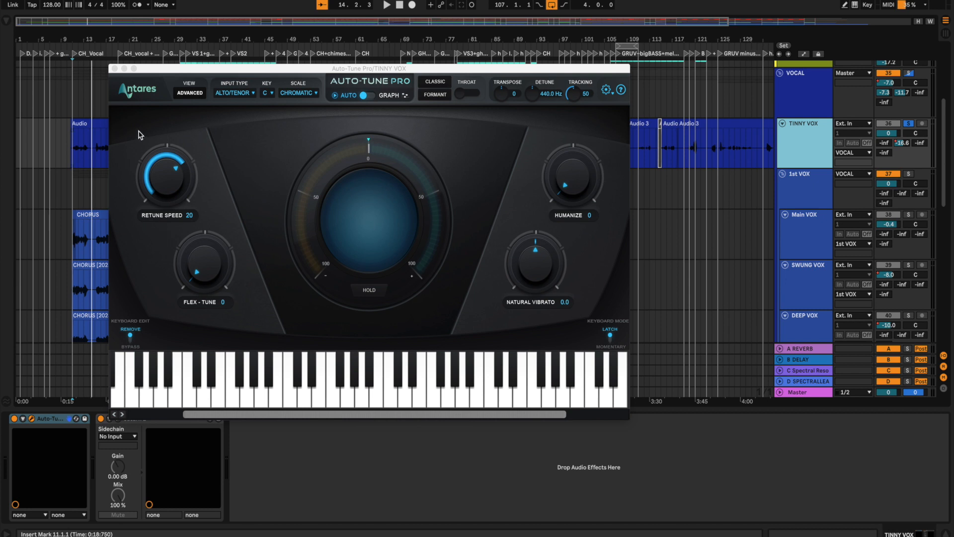
left_click(114, 70)
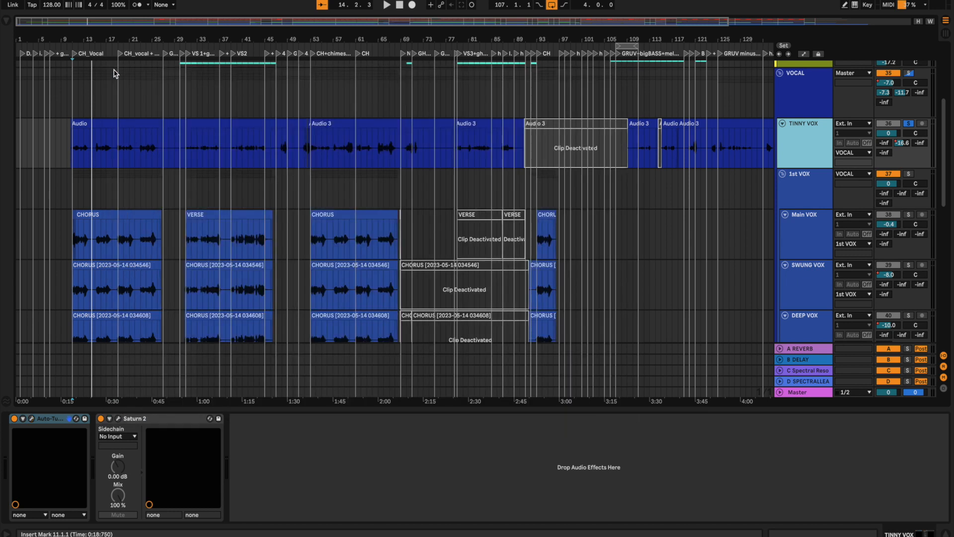
left_click(118, 419)
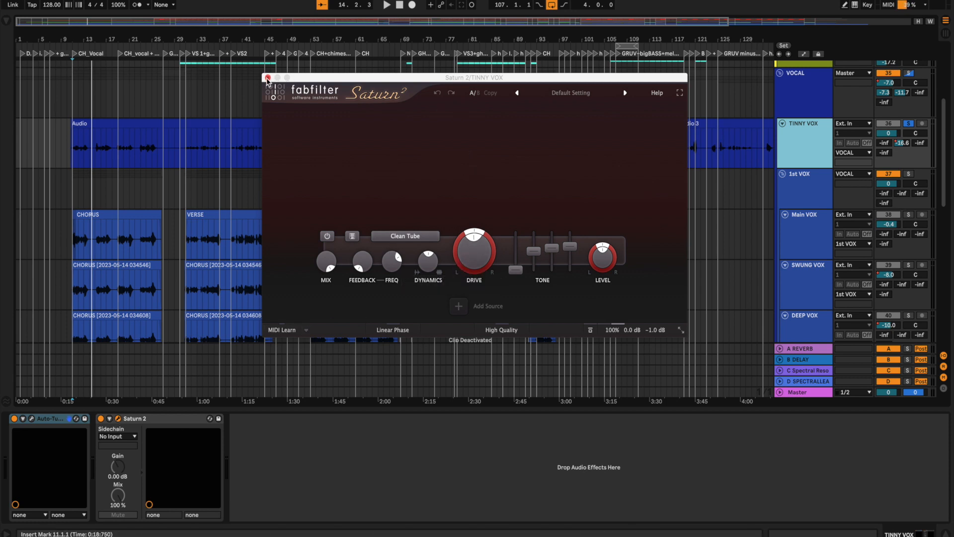
left_click(268, 78)
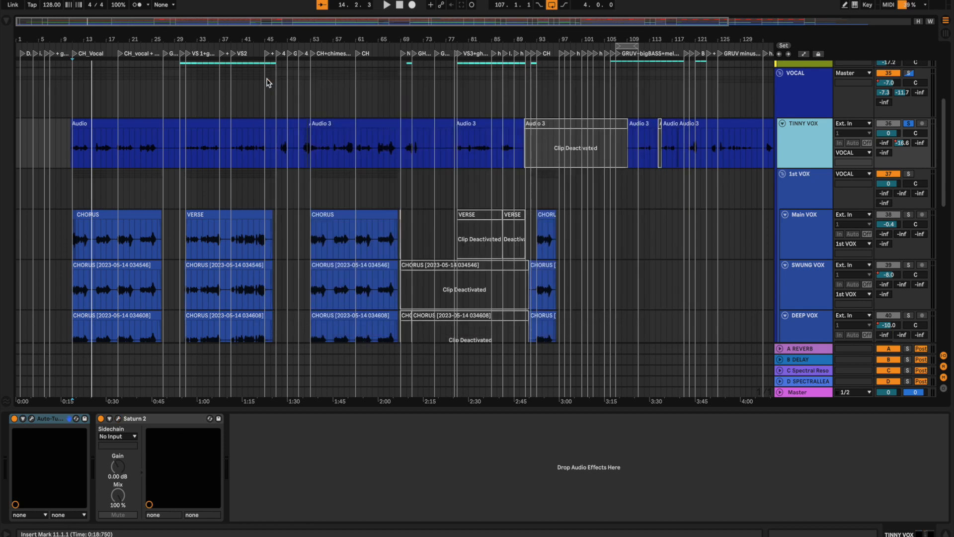
key("space")
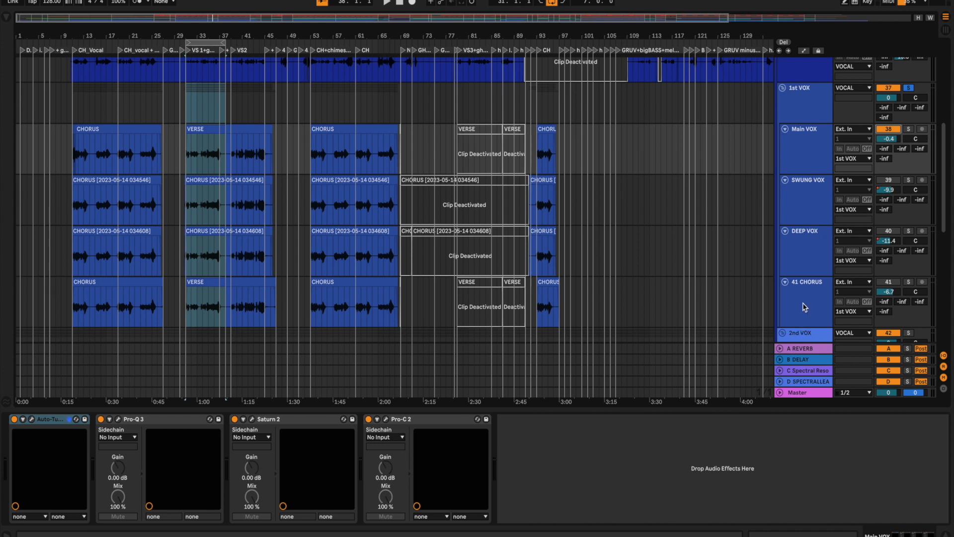
Step: Check the 1st VOX group for effects, and examine Pro-Q 3, Saturn 2 and Pro-C 2 on Main VOX before closing them
left_click(806, 107)
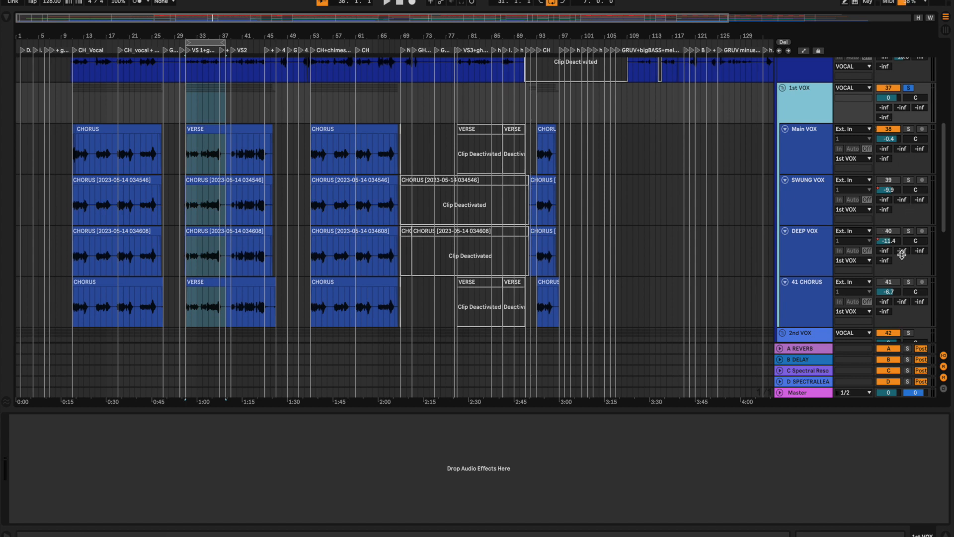
left_click(815, 151)
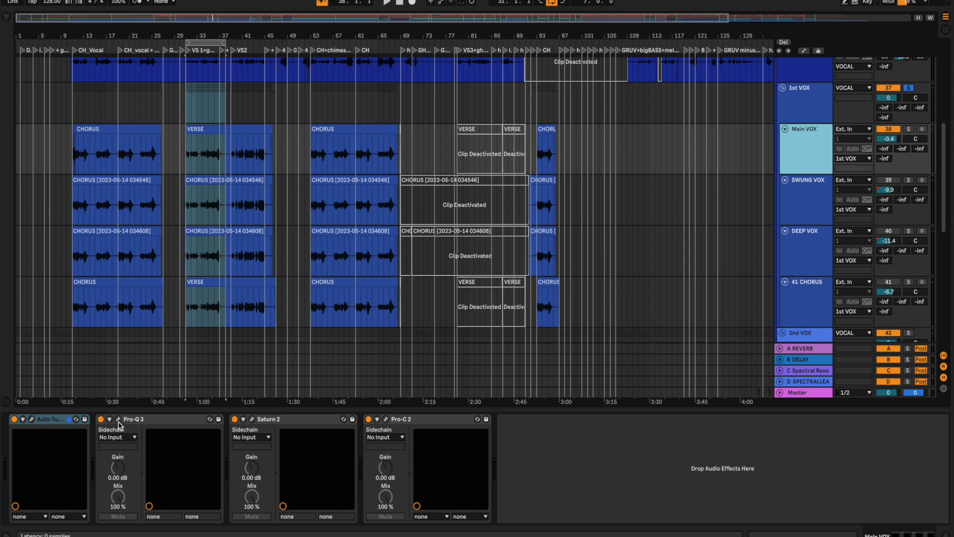
left_click(119, 423)
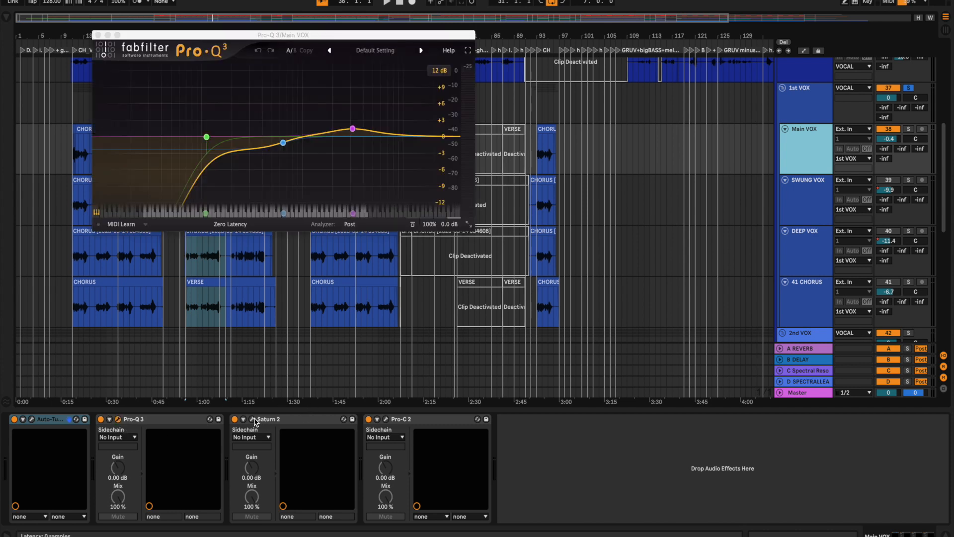
left_click(253, 420)
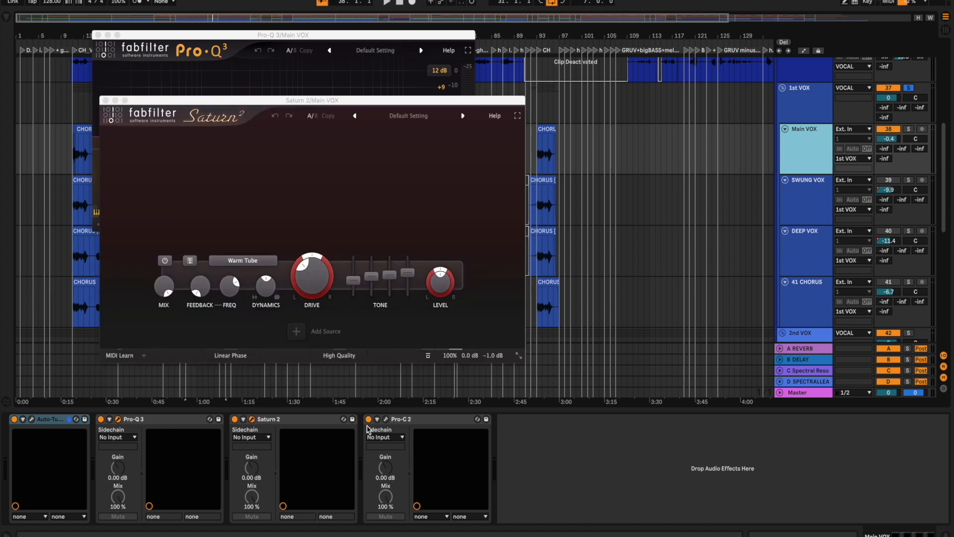
left_click(384, 422)
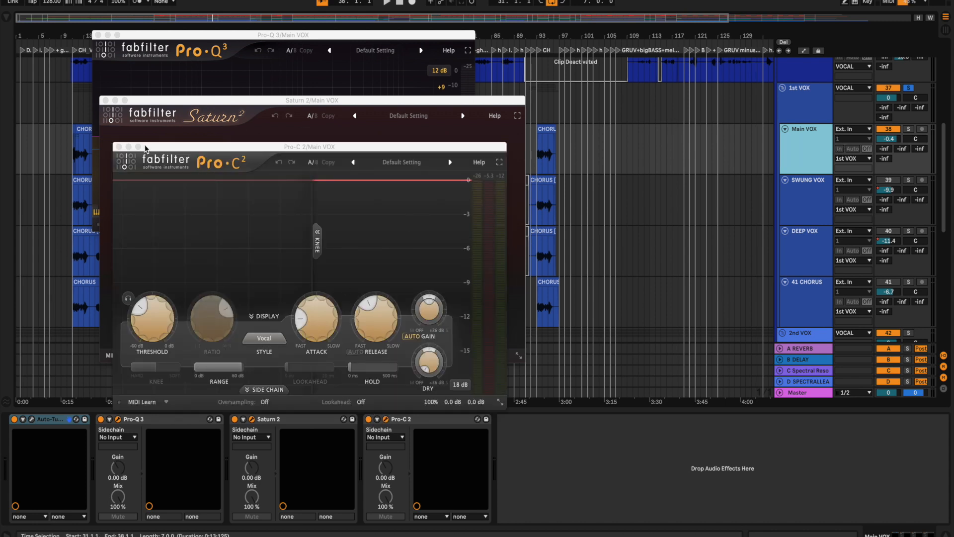
left_click(119, 147)
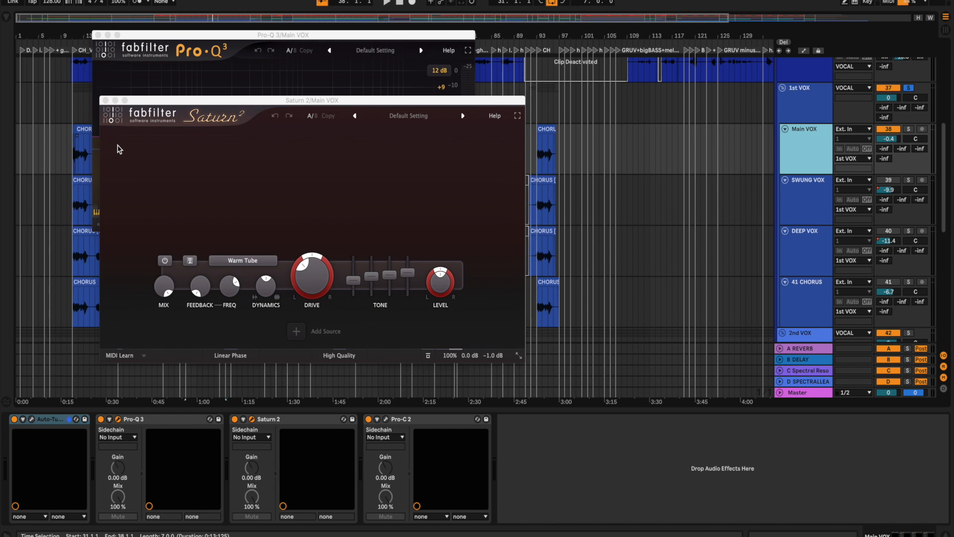
left_click(105, 100)
left_click(99, 36)
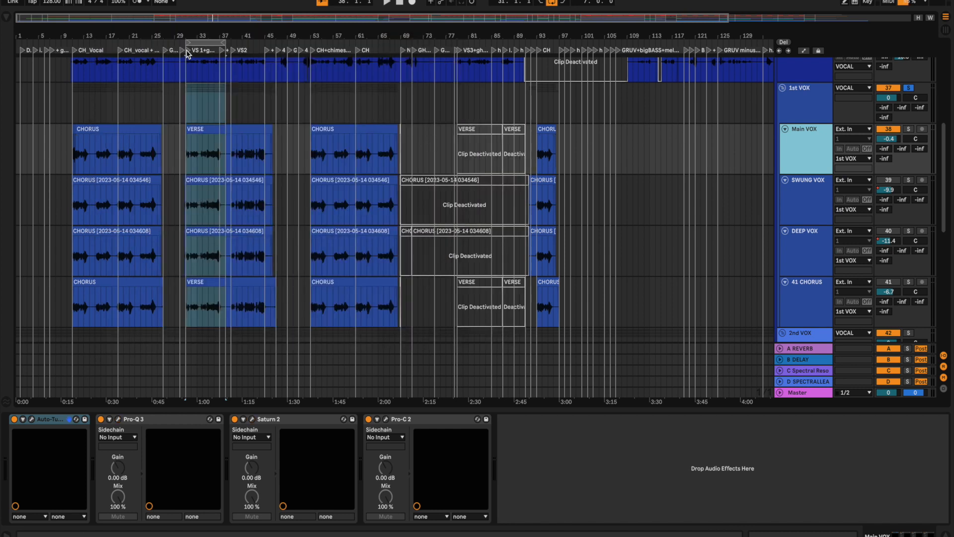
Step: Play the first verse with Main VOX alone, and replay it with the SWUNG VOX track activated
left_click(186, 70)
key("space")
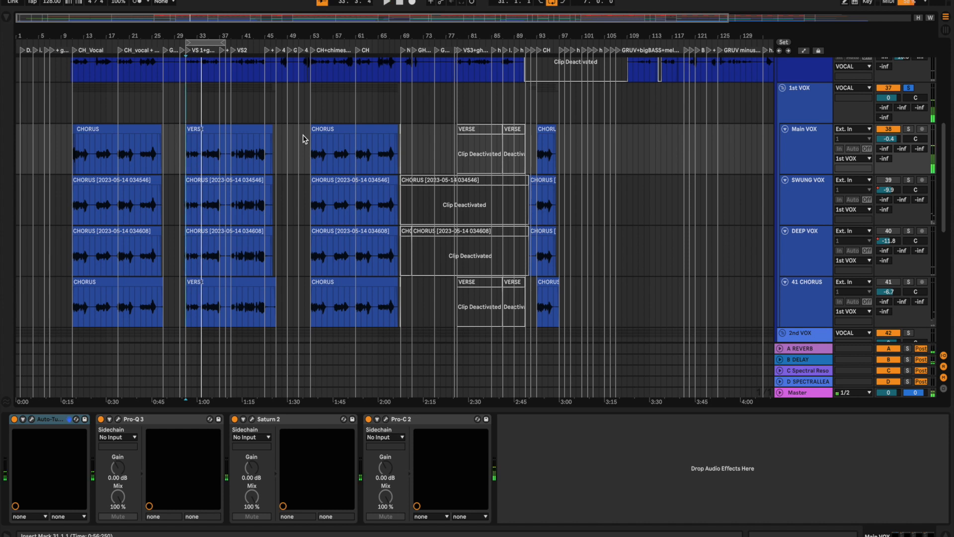
left_click(892, 182)
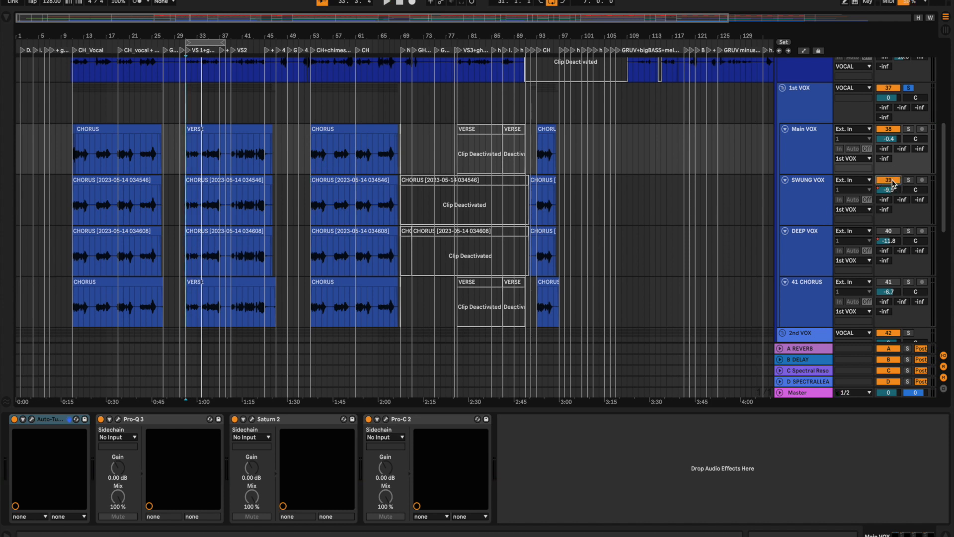
key("space")
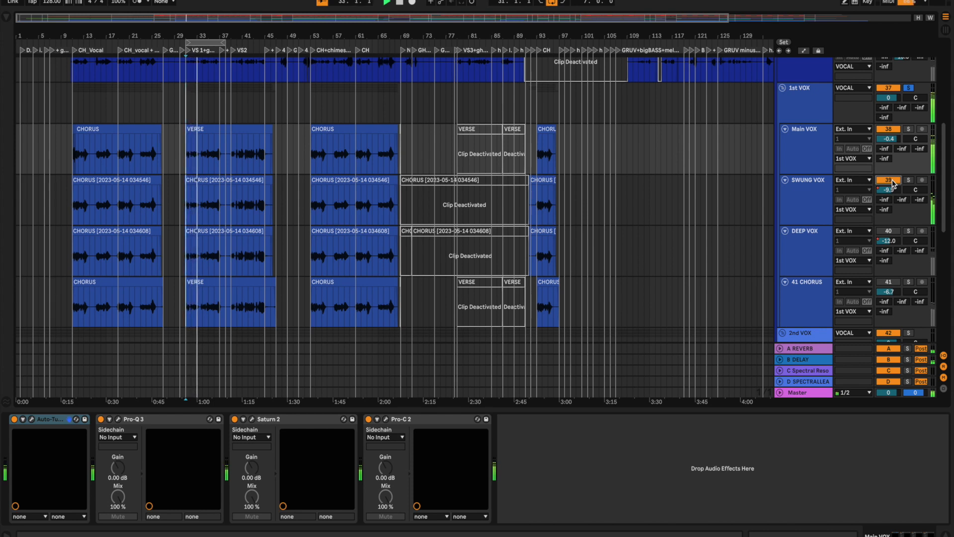
Step: Examine Pro-Q 3, Pro-C 2 and Ozone 10 Imager on the SWUNG VOX track, closing each window
left_click(802, 209)
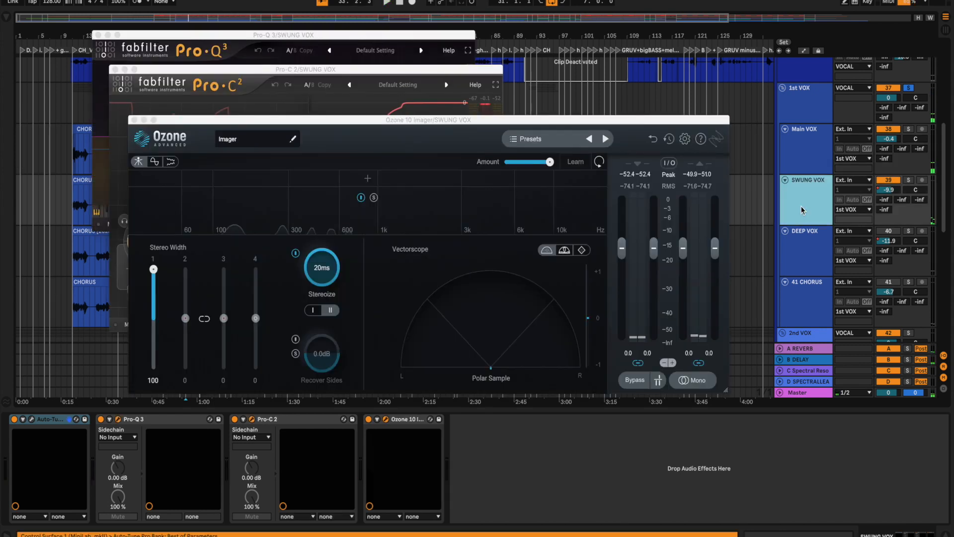
left_click(118, 420)
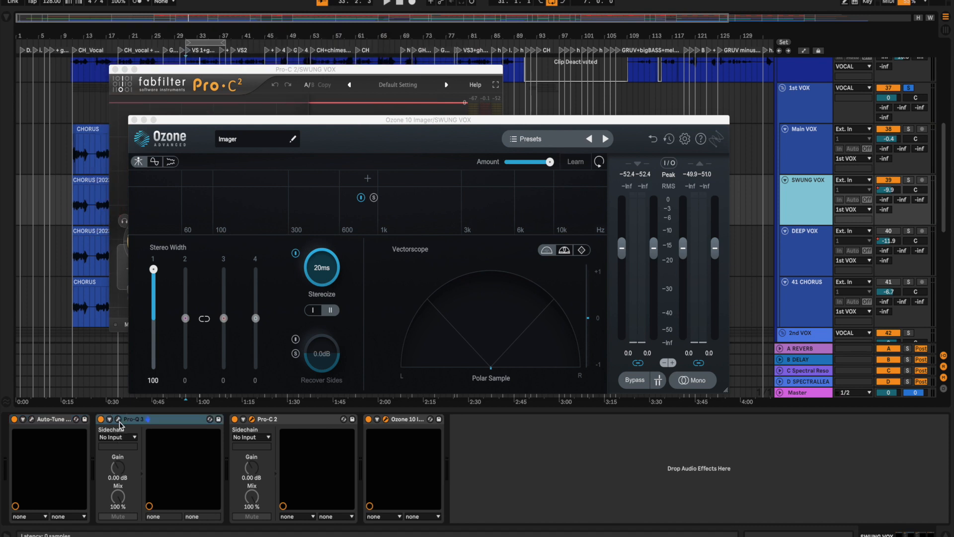
left_click(119, 420)
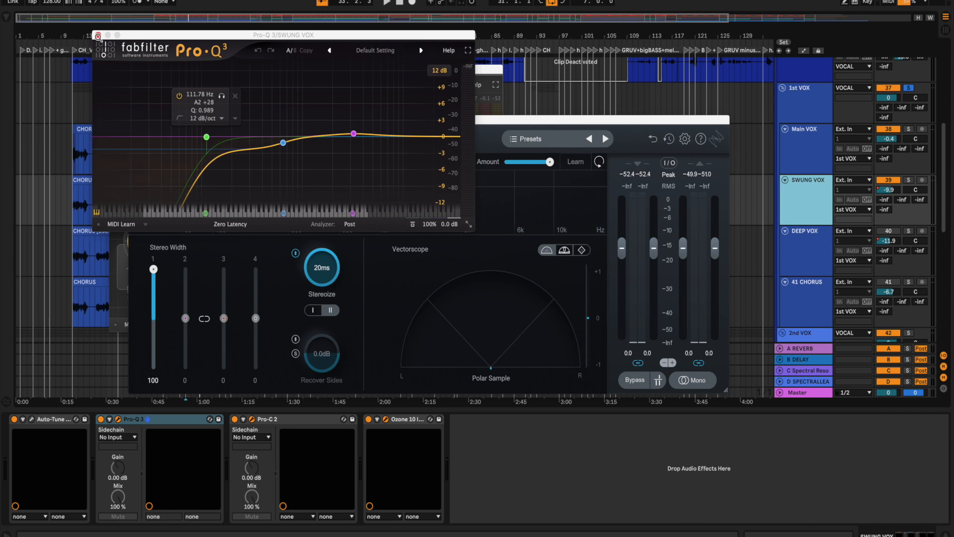
left_click(98, 35)
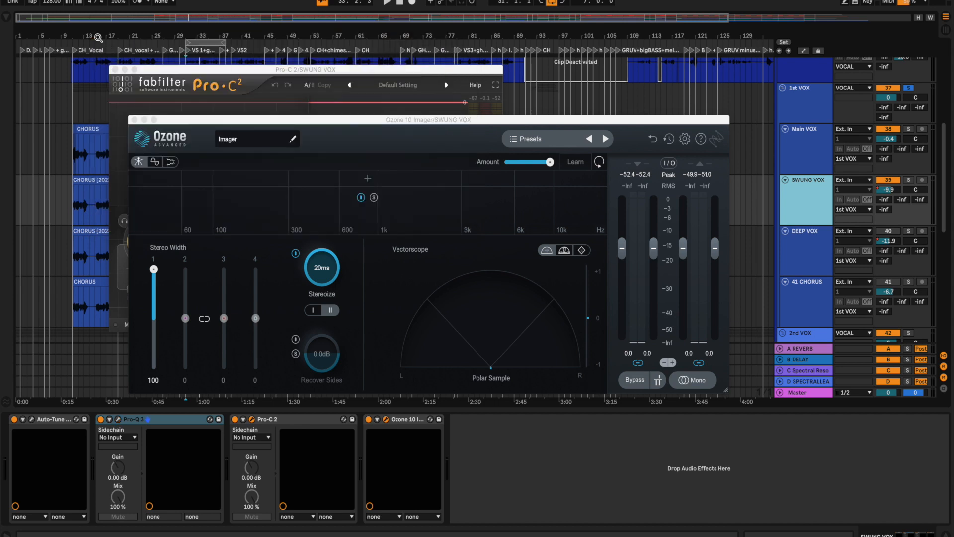
left_click(281, 422)
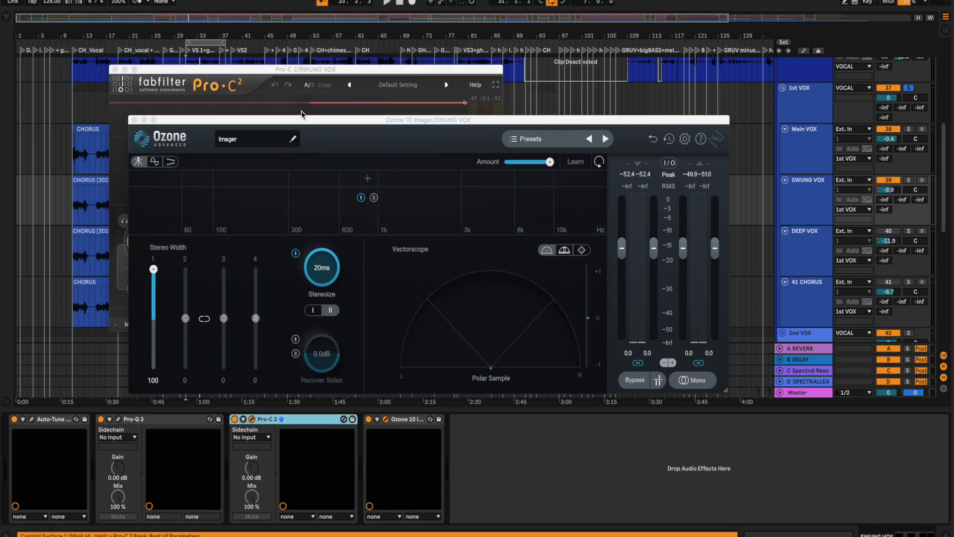
left_click(317, 104)
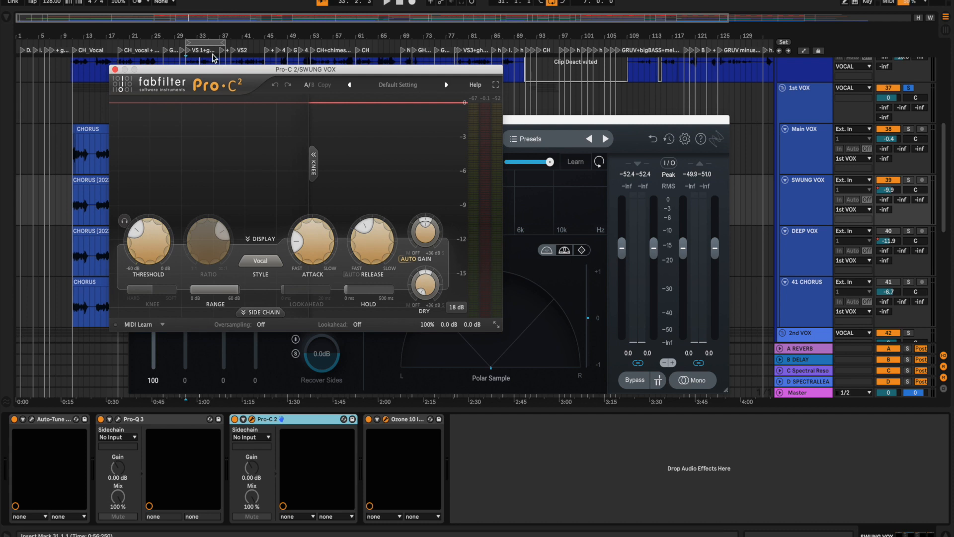
left_click(115, 69)
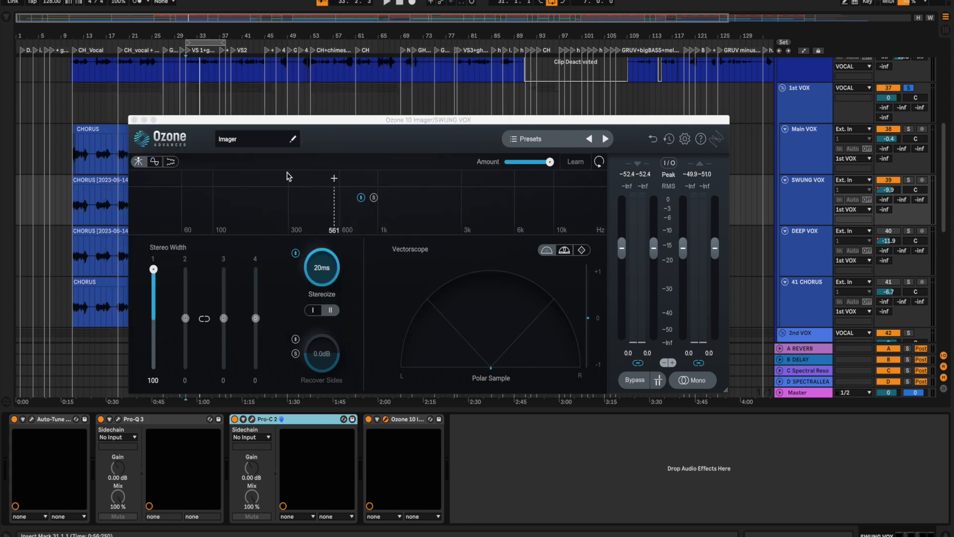
left_click(134, 120)
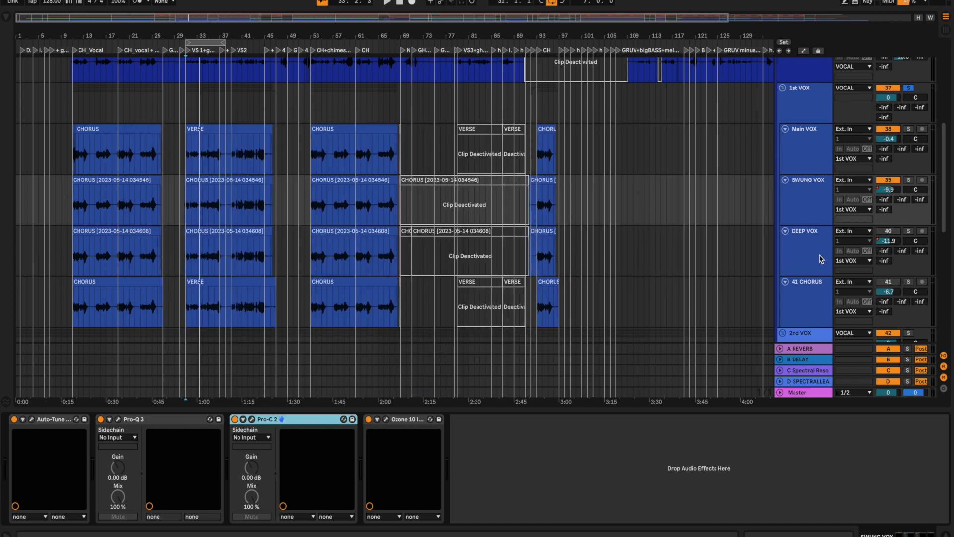
Step: Deactivate SWUNG VOX and Main VOX, and examine Pro-Q 3 and Pro-C 2 on DEEP VOX before closing both windows
left_click(821, 258)
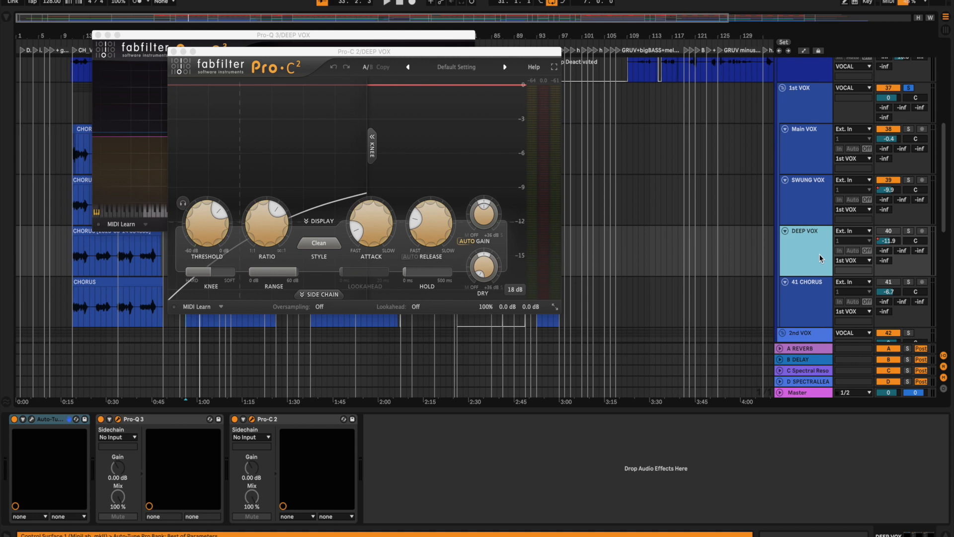
left_click(889, 179)
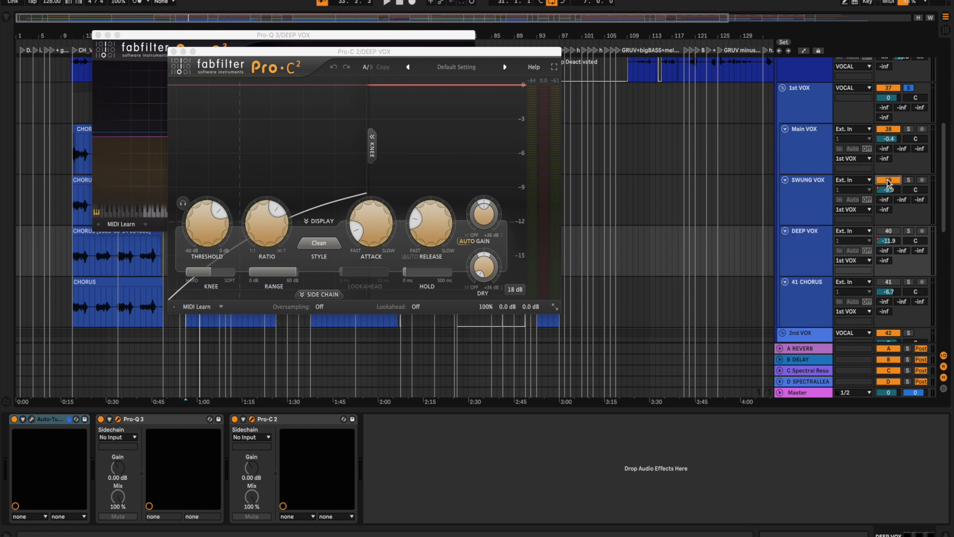
left_click(889, 129)
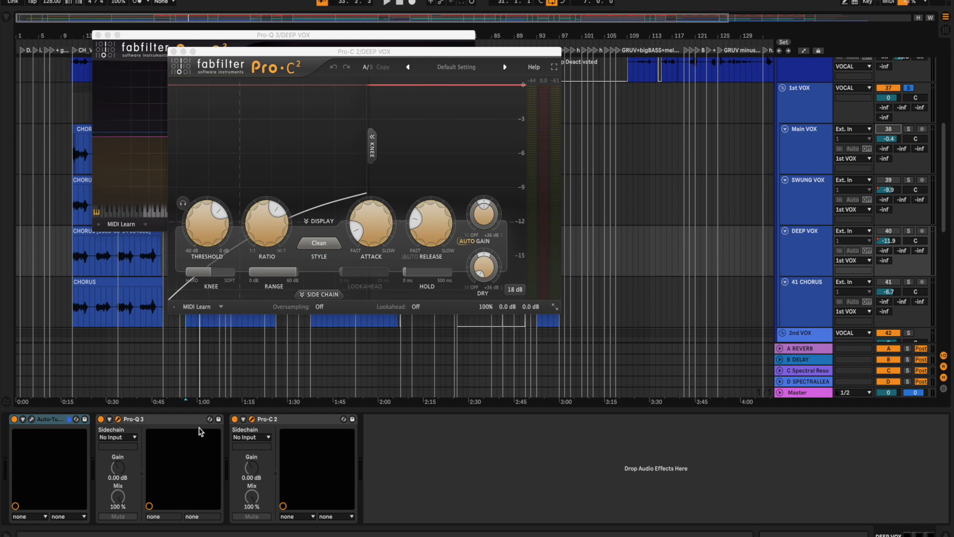
left_click(200, 432)
left_click(165, 82)
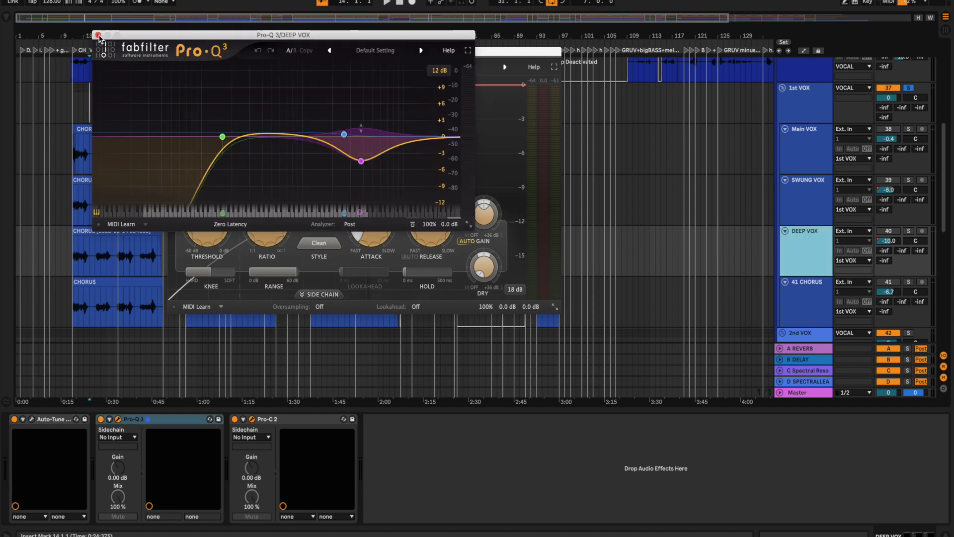
left_click(98, 35)
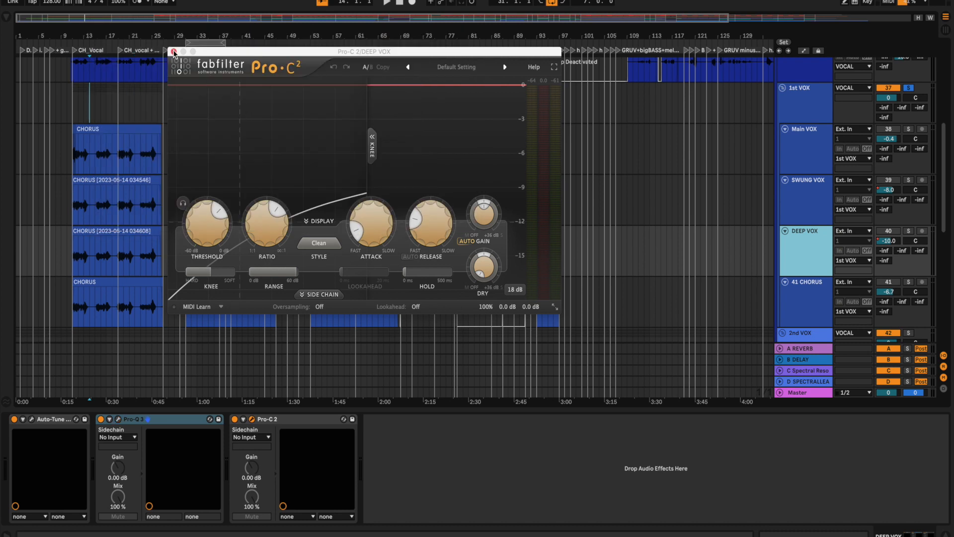
left_click(173, 52)
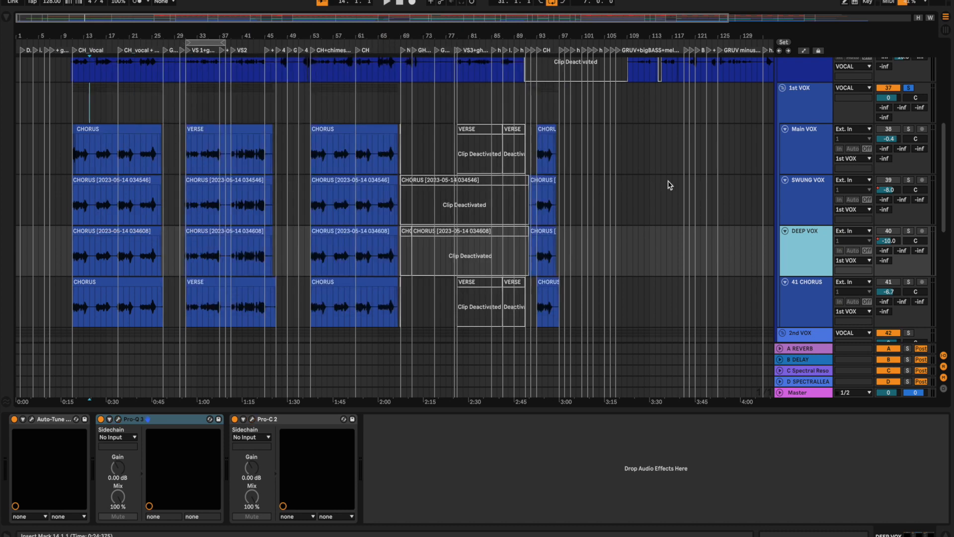
Step: Play the chorus and first verse with DEEP VOX alone, bringing in SWUNG VOX and Main VOX during the verse
left_click(896, 231)
key("space")
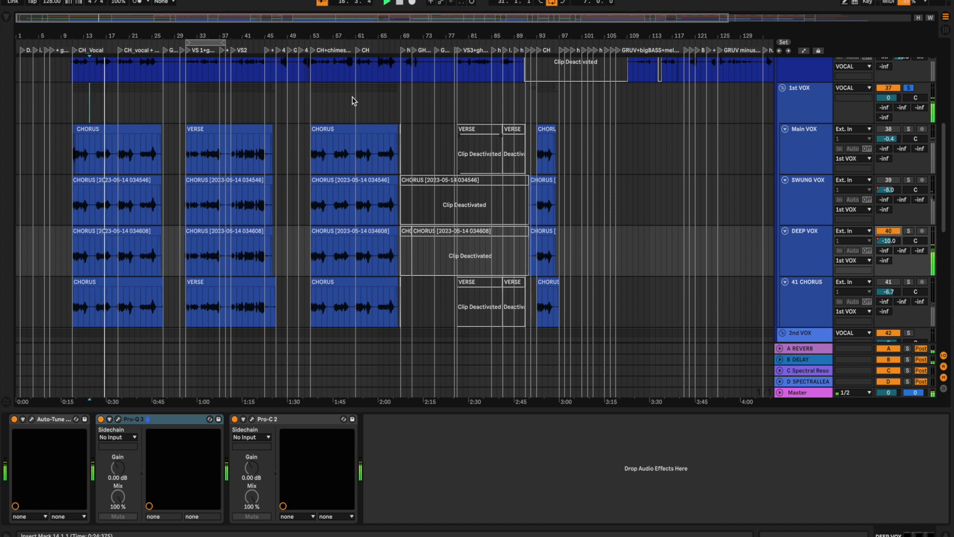
left_click(190, 51)
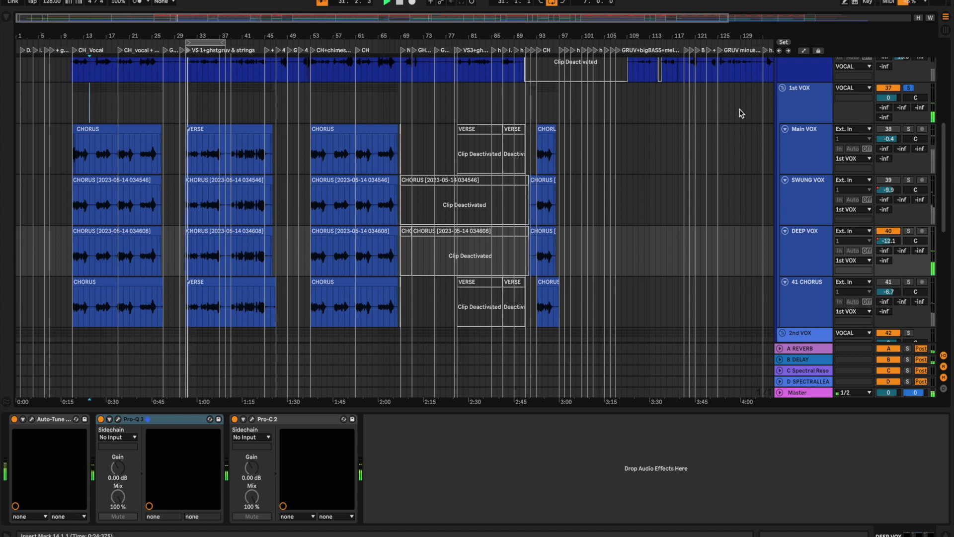
left_click(887, 180)
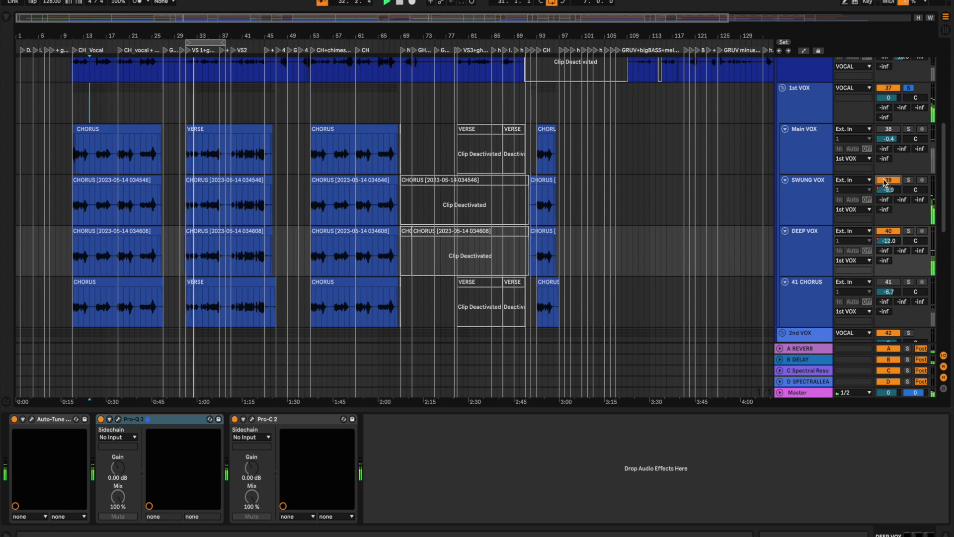
left_click(898, 130)
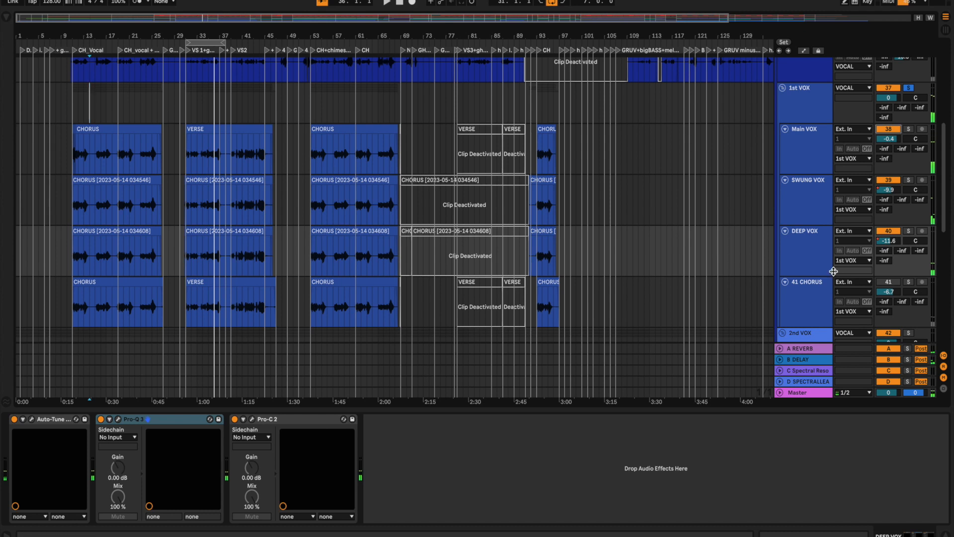
Step: Examine Pro-Q 3, Saturn 2 and RVox on the 41 CHORUS track, closing each window
left_click(820, 303)
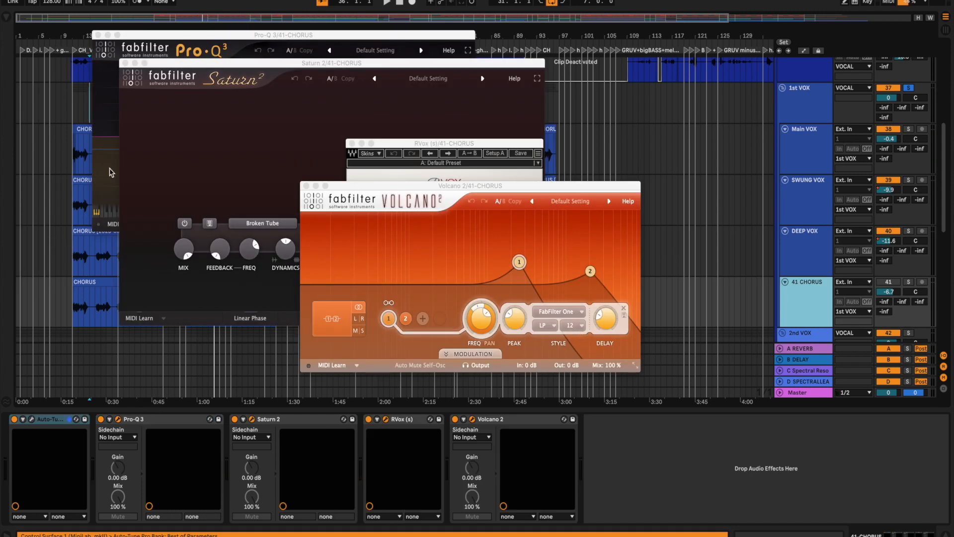
left_click(100, 84)
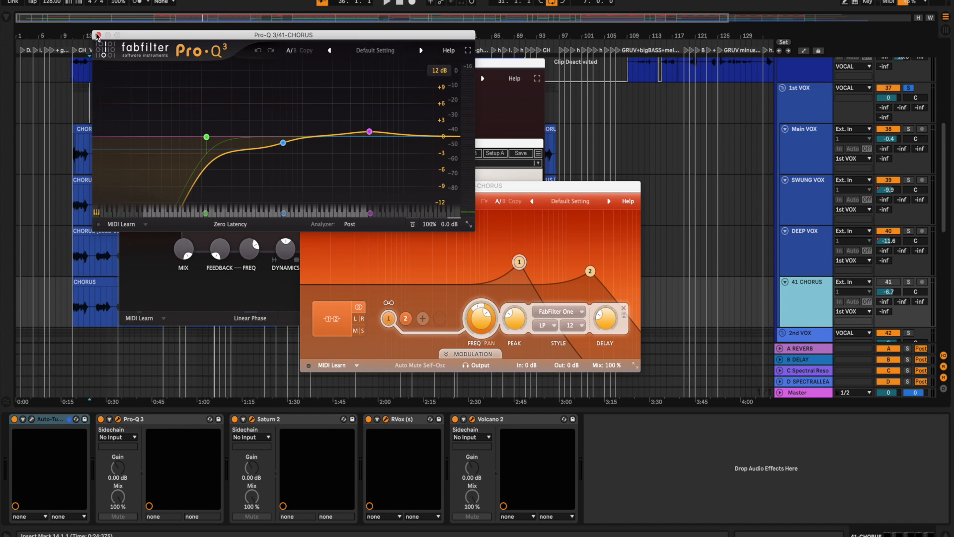
left_click(98, 35)
left_click(165, 180)
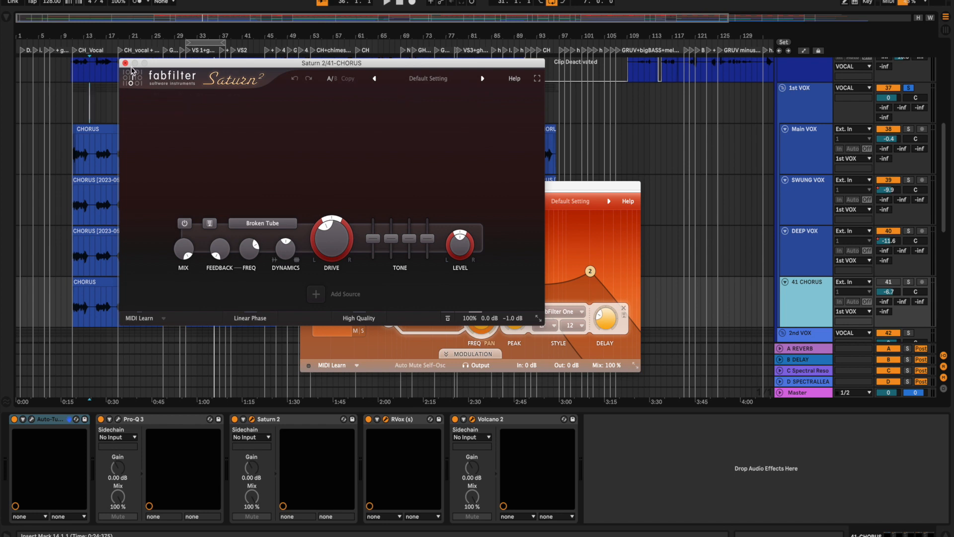
left_click(125, 63)
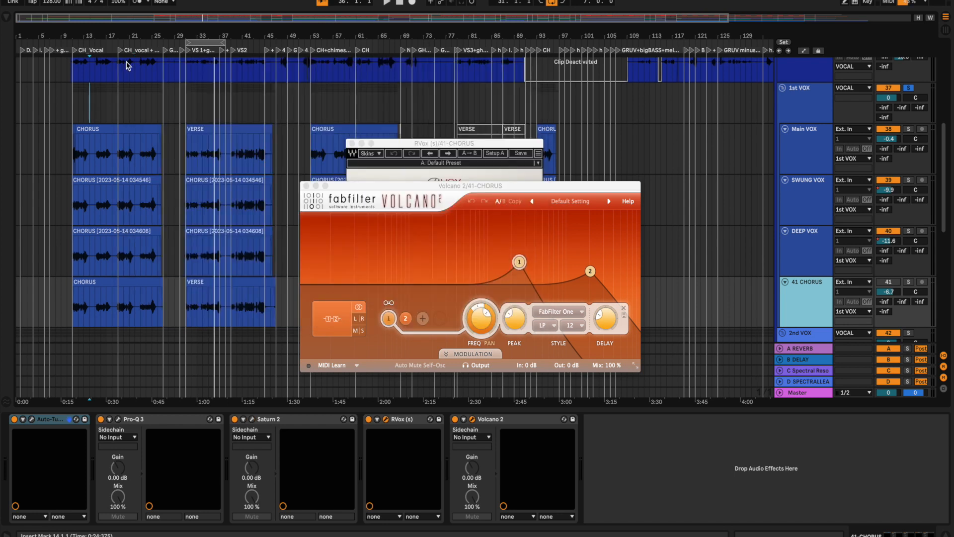
left_click(414, 178)
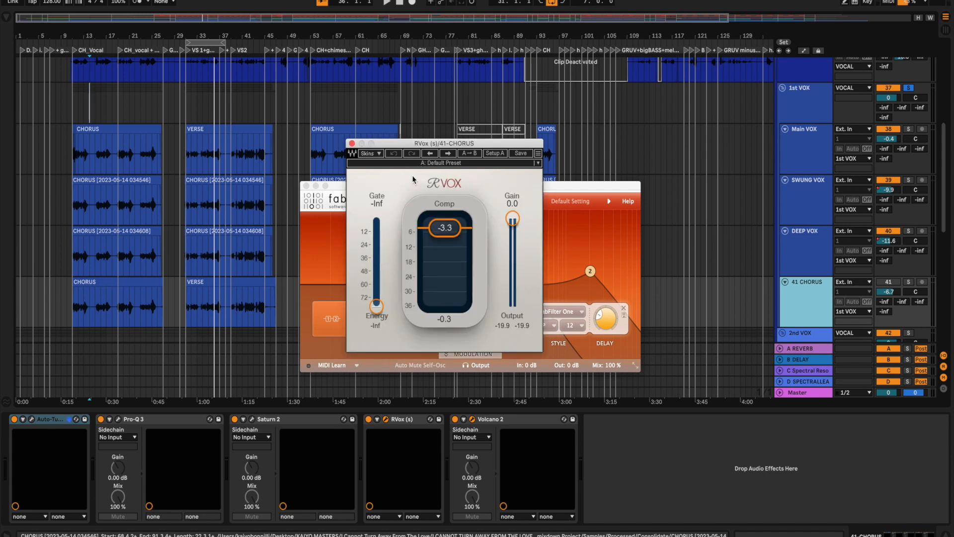
left_click(352, 143)
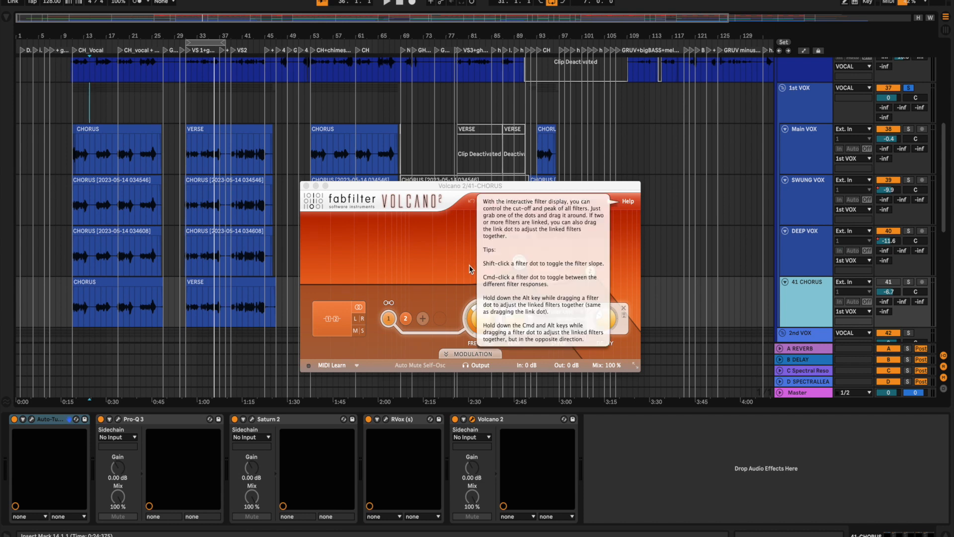
Step: Play the first verse with 41 CHORUS soloed, closing its Volcano 2 window, and take the 1st VOX group out of solo
left_click(906, 284)
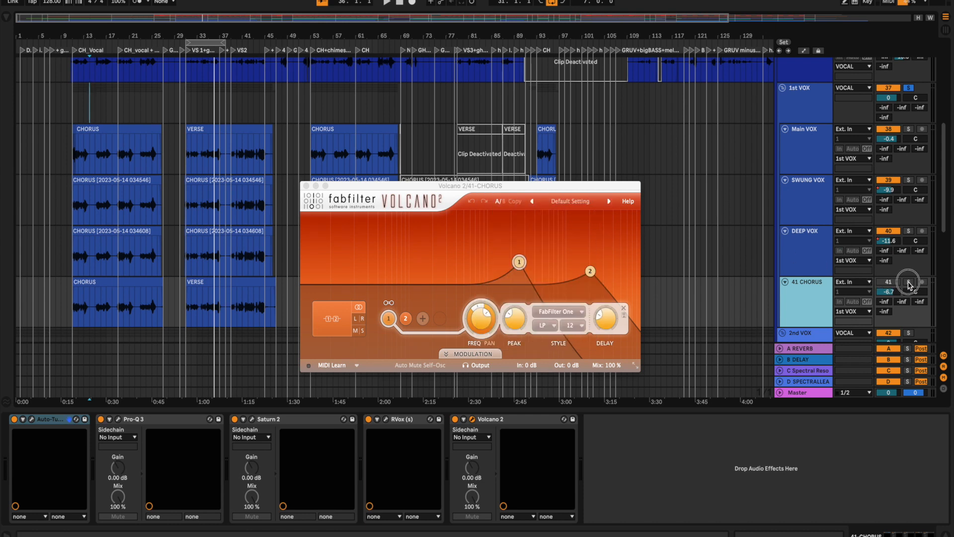
key("space")
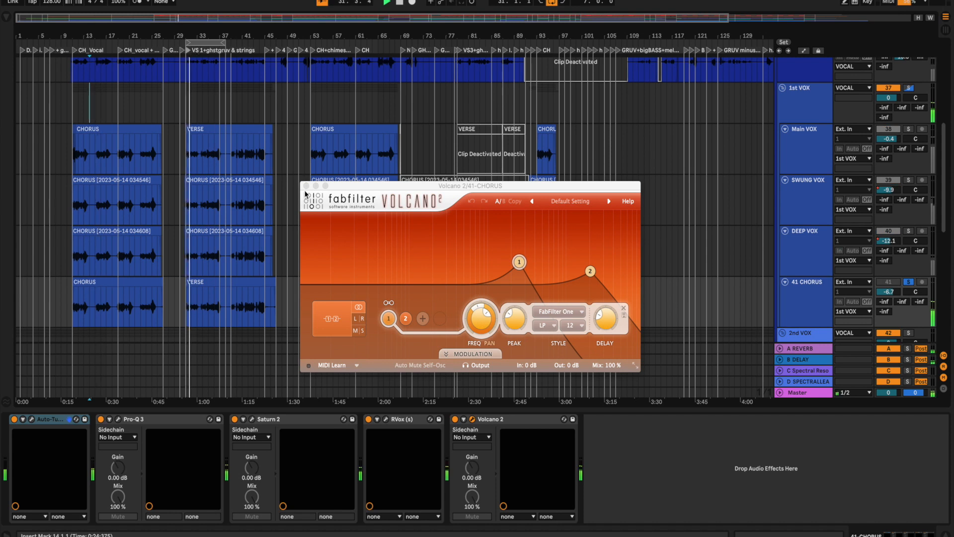
left_click(306, 185)
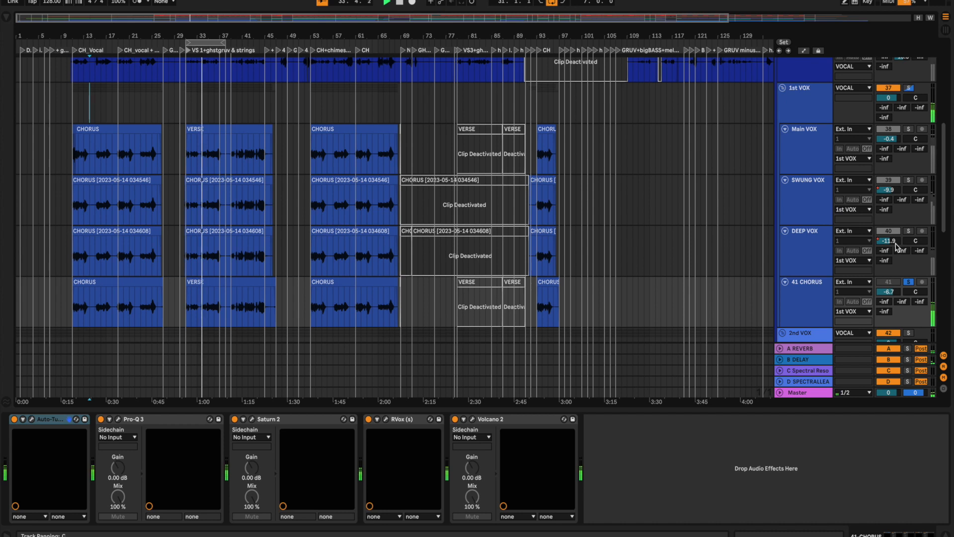
left_click(908, 88)
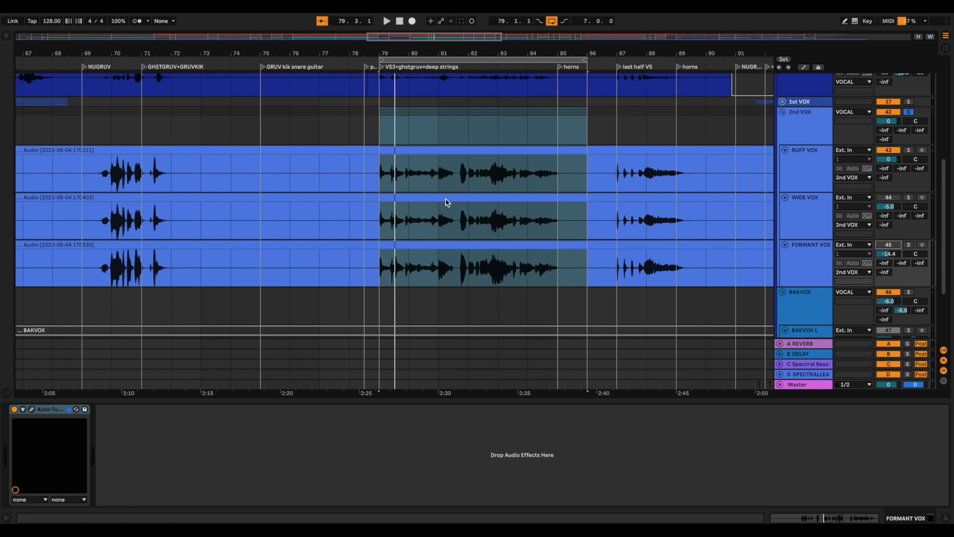
Step: Check the effects on the 2nd VOX group and its RUFF, WIDE and FORMANT VOX tracks, closing WIDE VOX's Ozone 10 window
left_click(801, 130)
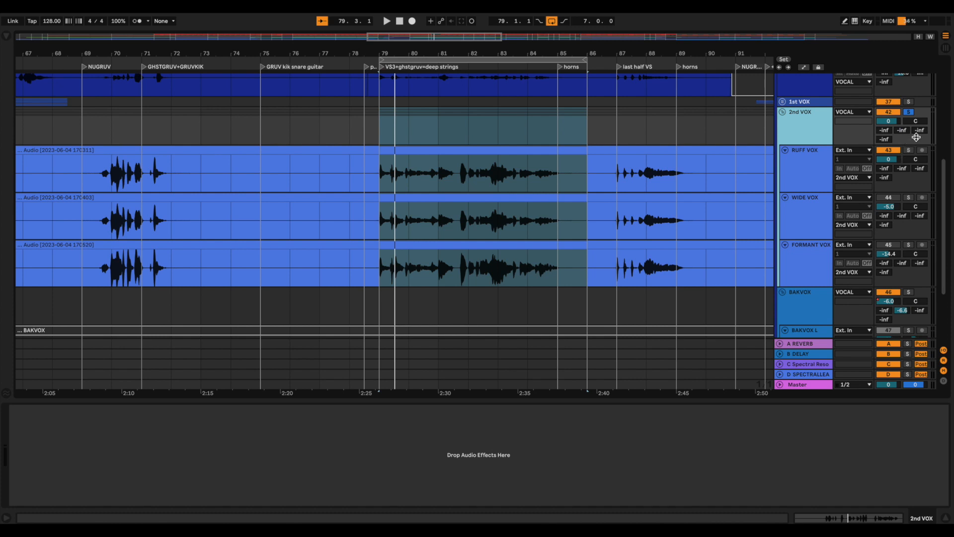
left_click(806, 173)
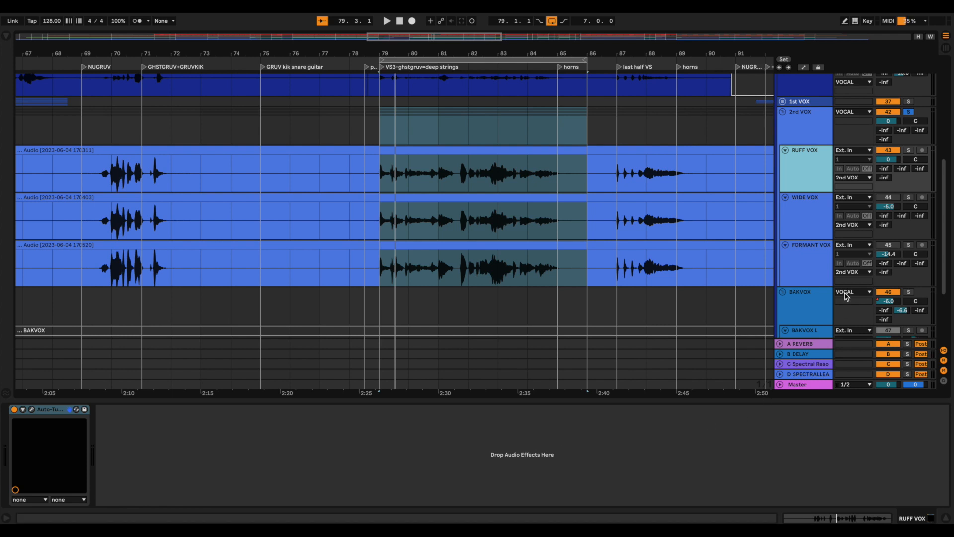
left_click(802, 220)
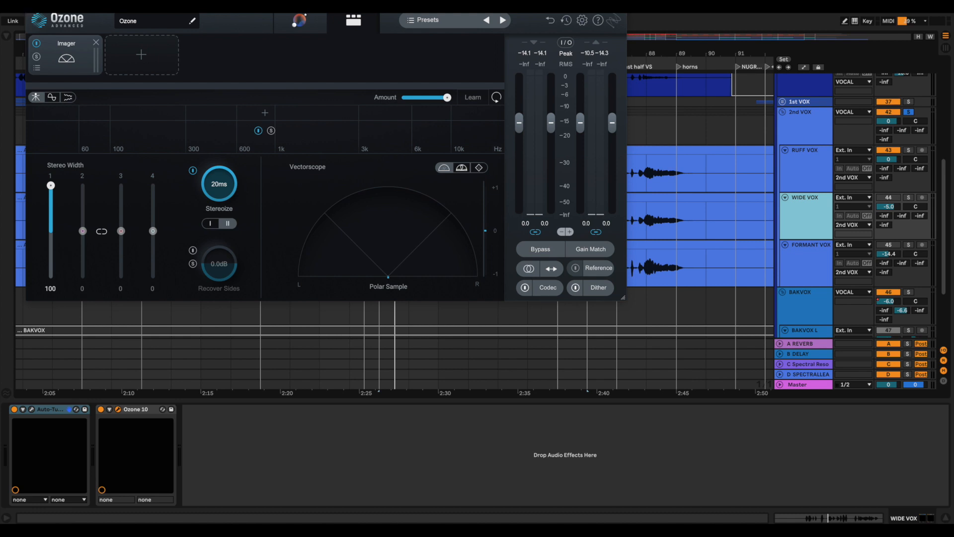
left_click(32, 4)
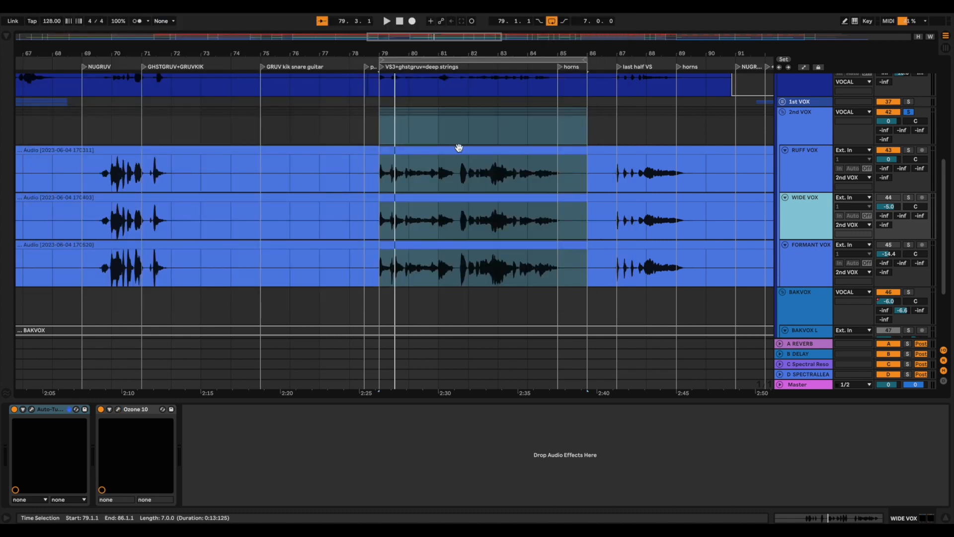
left_click(806, 270)
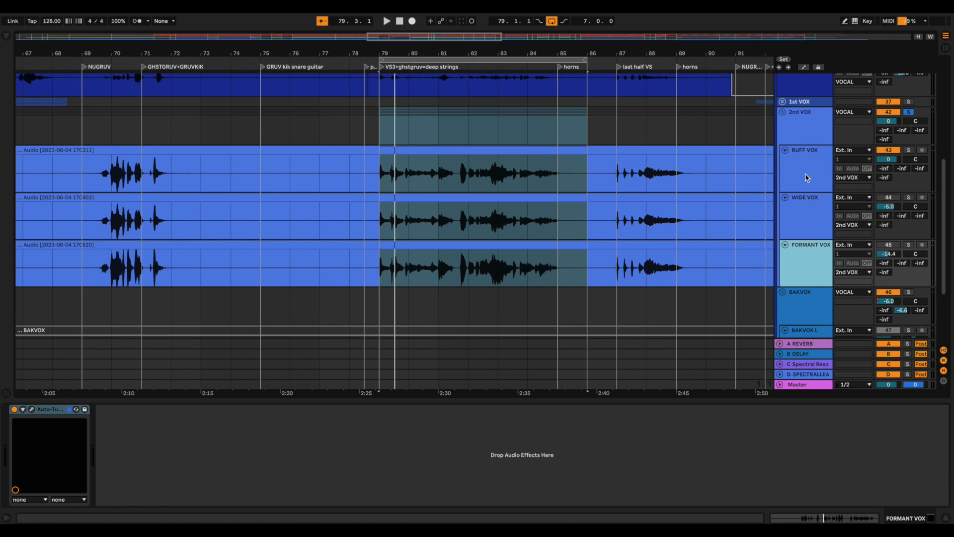
Step: Play the third verse with the 2nd VOX group soloed, activating WIDE VOX and FORMANT VOX alongside RUFF VOX during playback
left_click(384, 70)
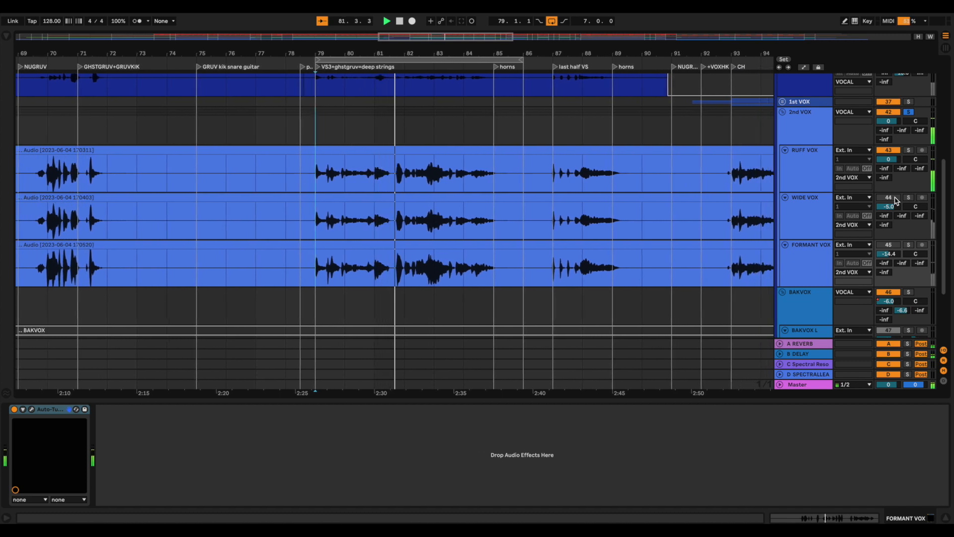
left_click(895, 198)
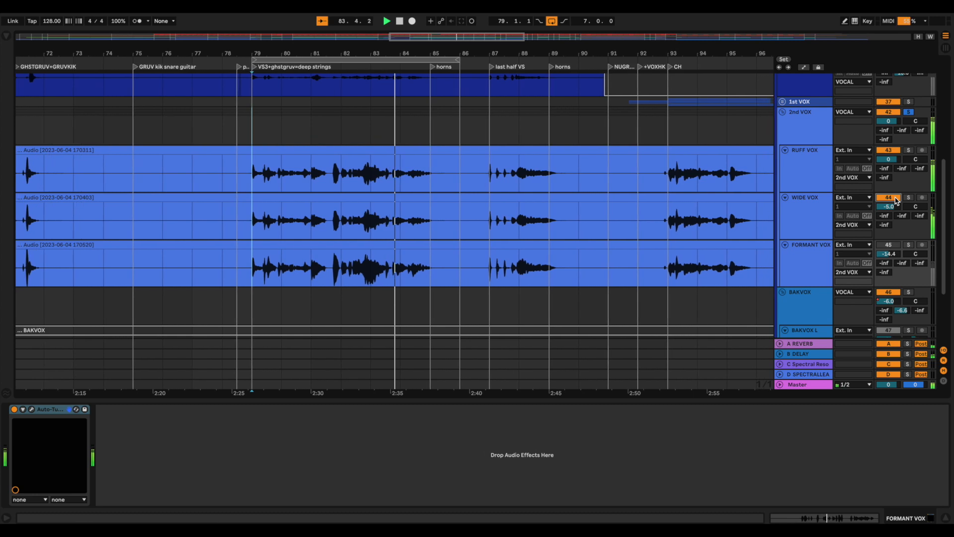
left_click(888, 245)
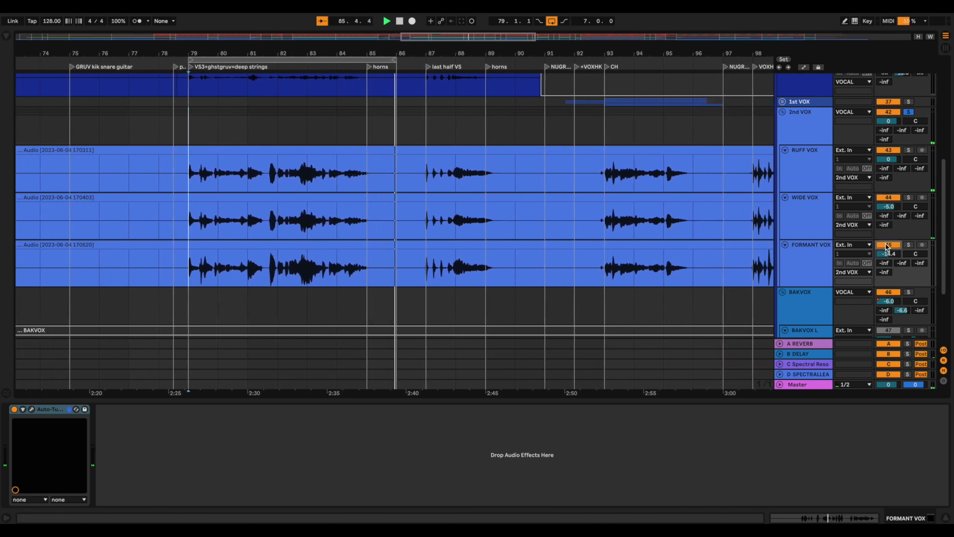
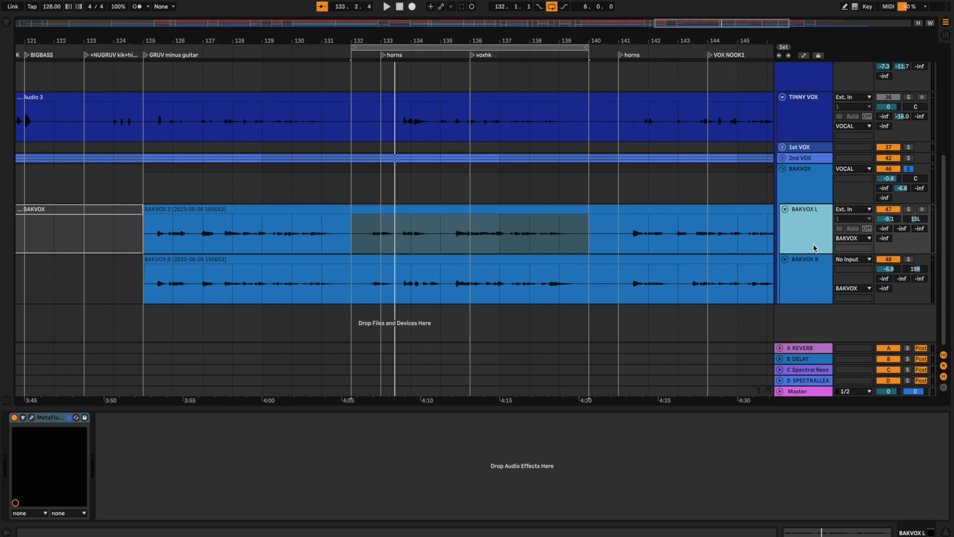
Step: Examine MetaFlanger on BAKVOX L and BAKVOX R and the effects on the BAKVOX group, closing its Pro-Q 3 window
left_click(813, 280)
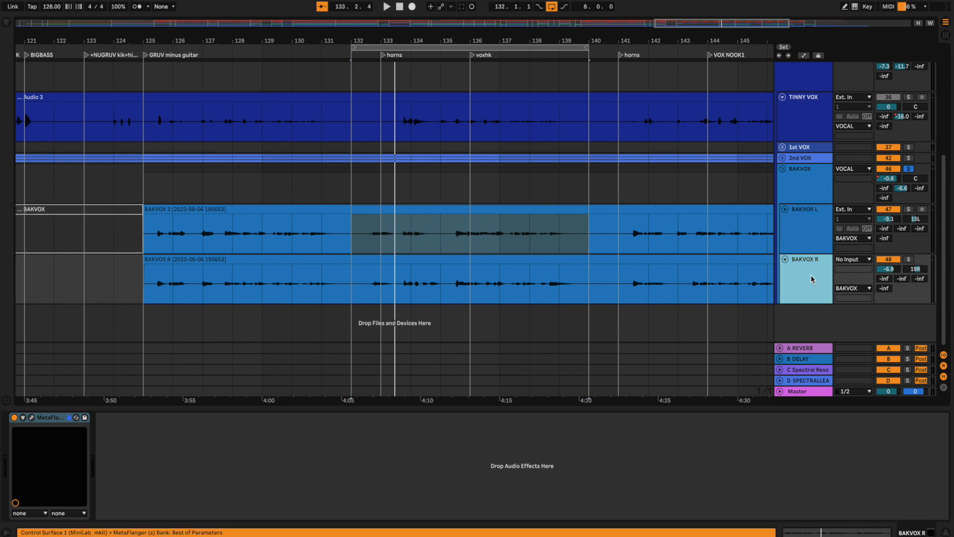
left_click(809, 244)
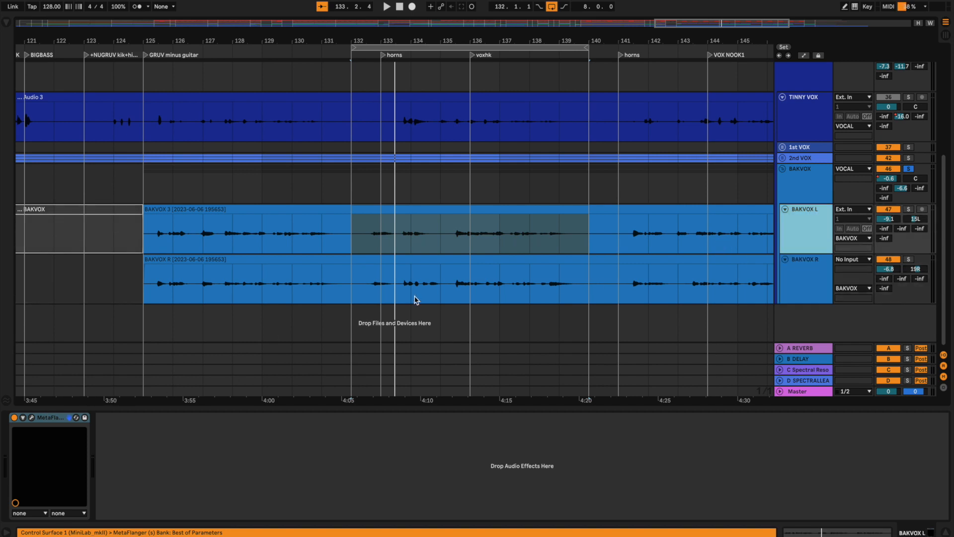
left_click(32, 418)
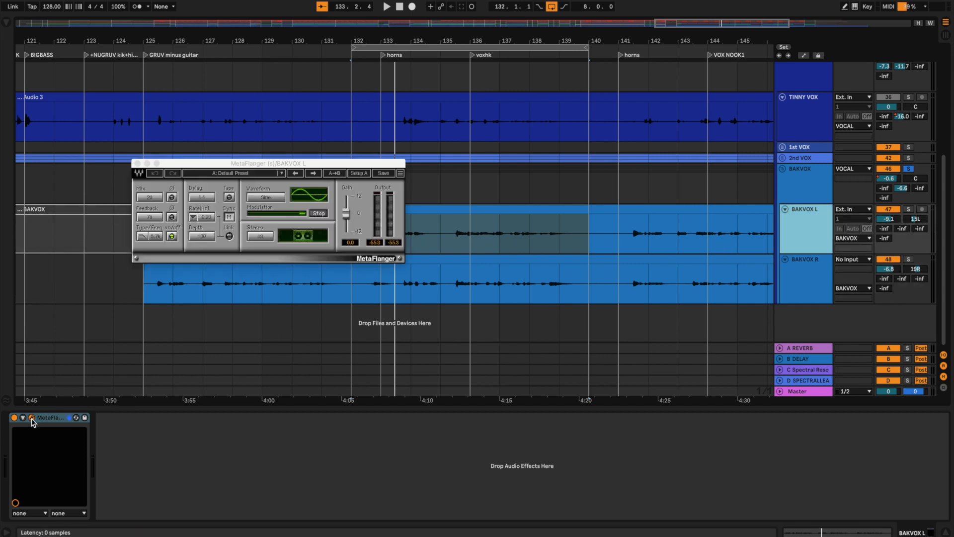
left_click(802, 282)
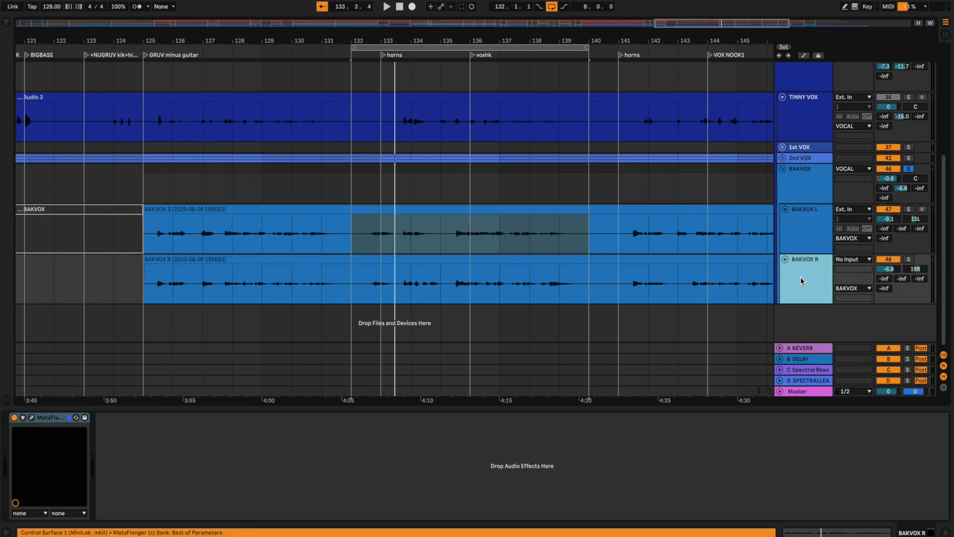
left_click(34, 419)
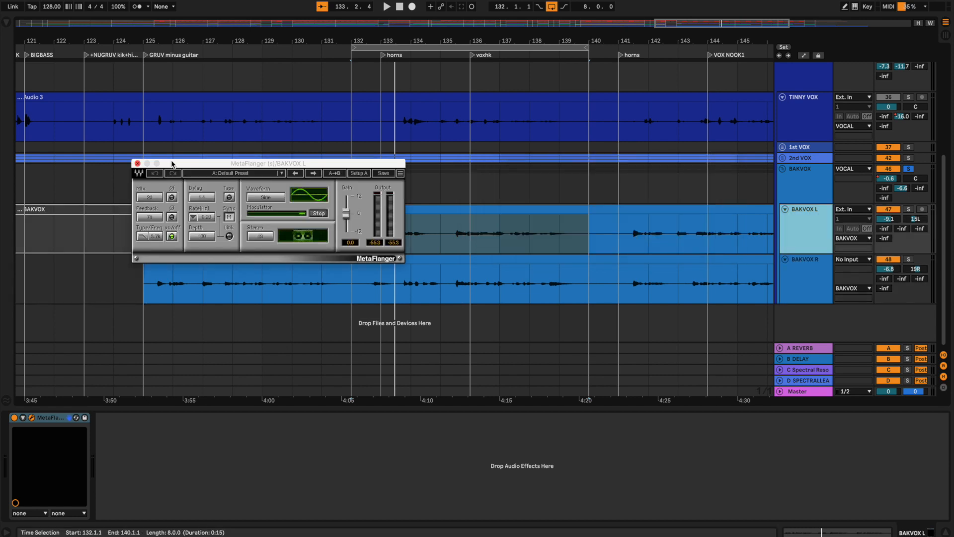
left_click(798, 196)
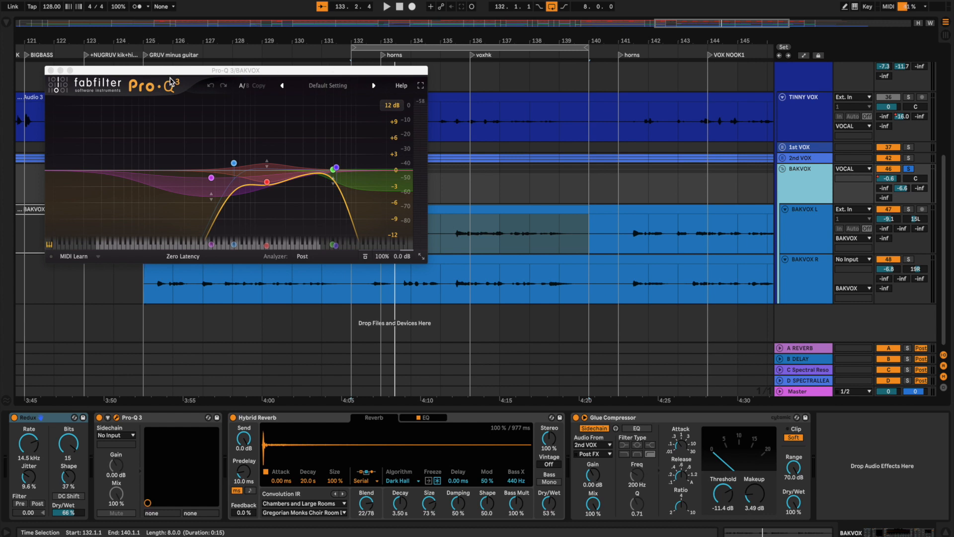
left_click(51, 71)
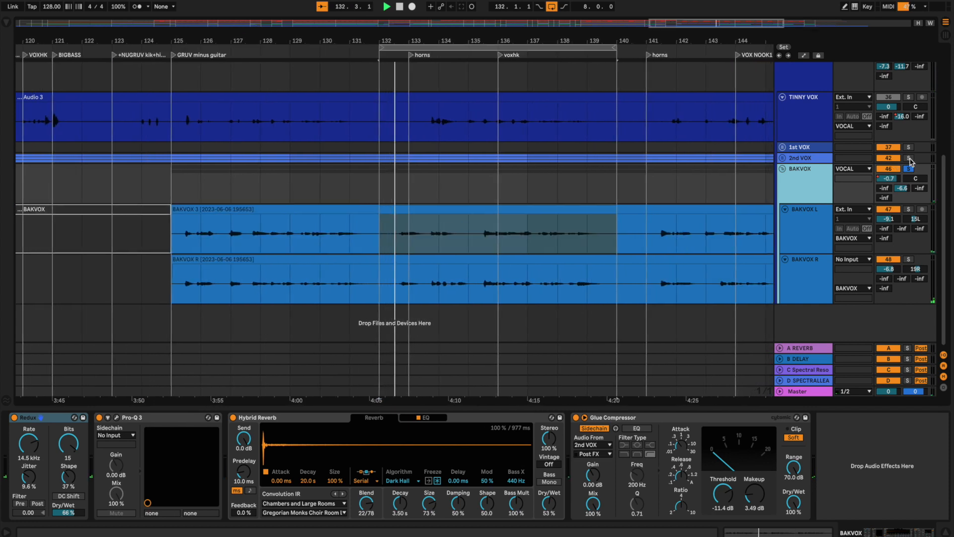
Step: Solo the 2nd VOX group during playback, add BAKVOX to the solo for comparison, and take BAKVOX out of solo
left_click(910, 158)
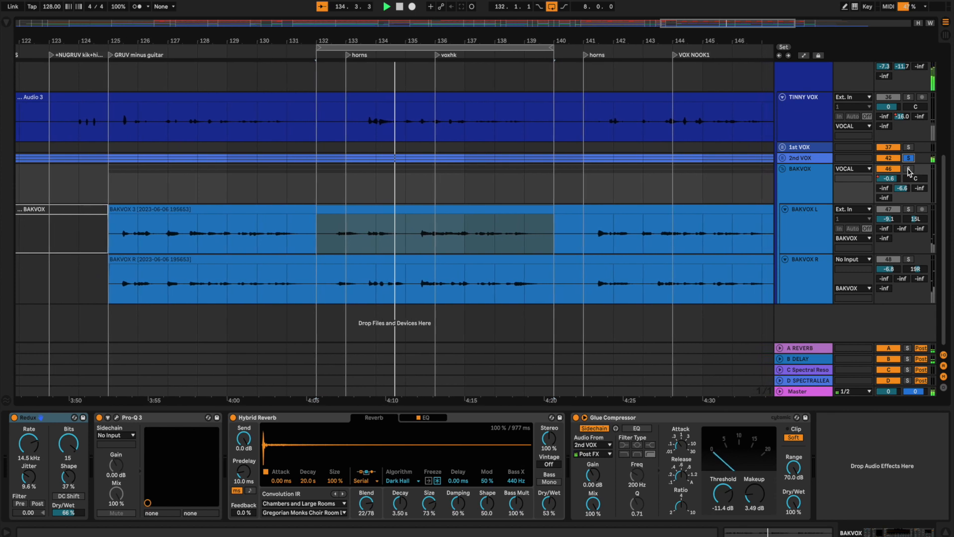
left_click(909, 169, "ctrl")
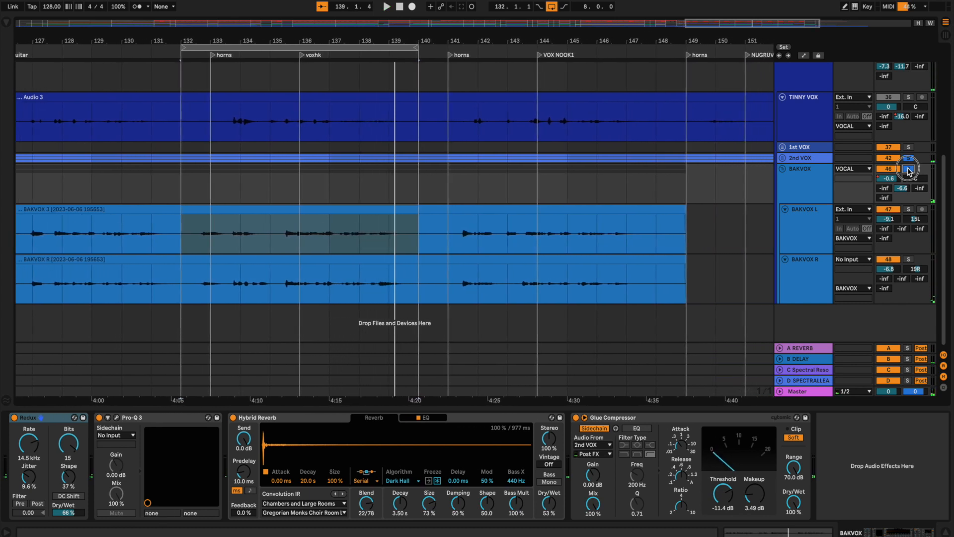
left_click(908, 170)
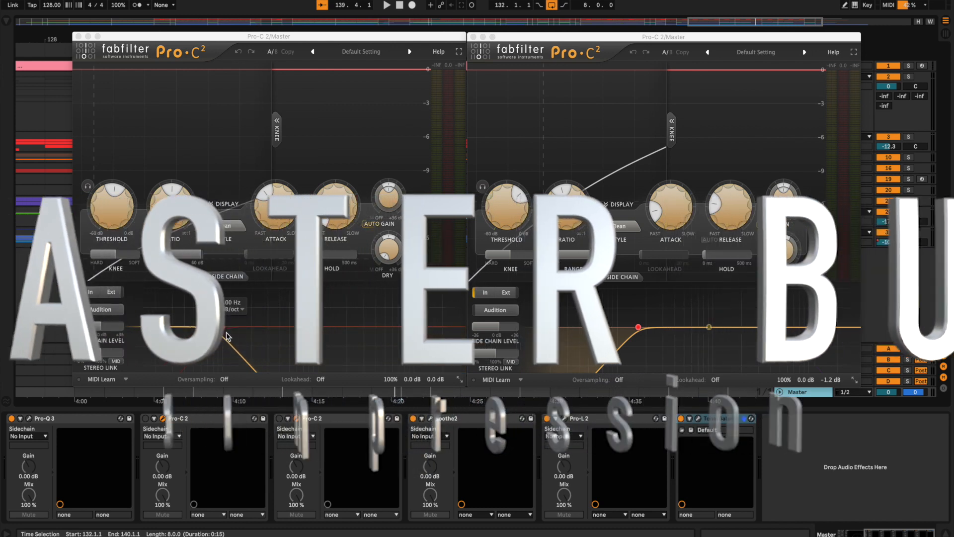
Step: Examine the side-chain filter curves of the two Pro-C 2 compressors on the Master
mouse_move(222, 338)
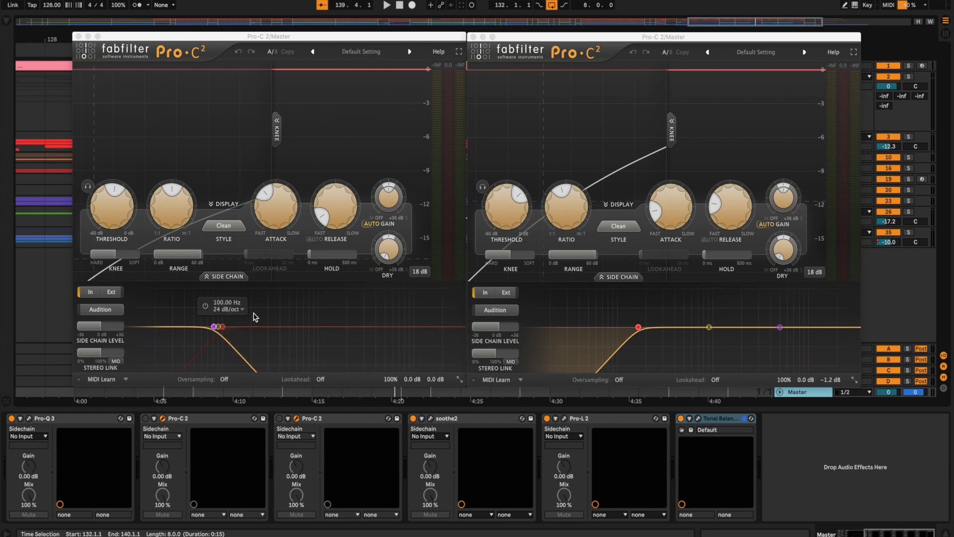
mouse_move(256, 321)
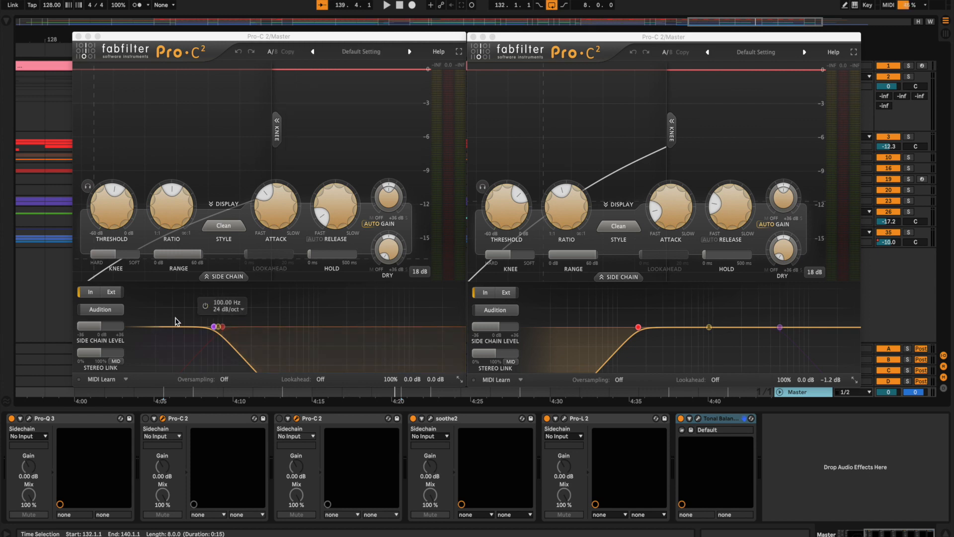
mouse_move(153, 344)
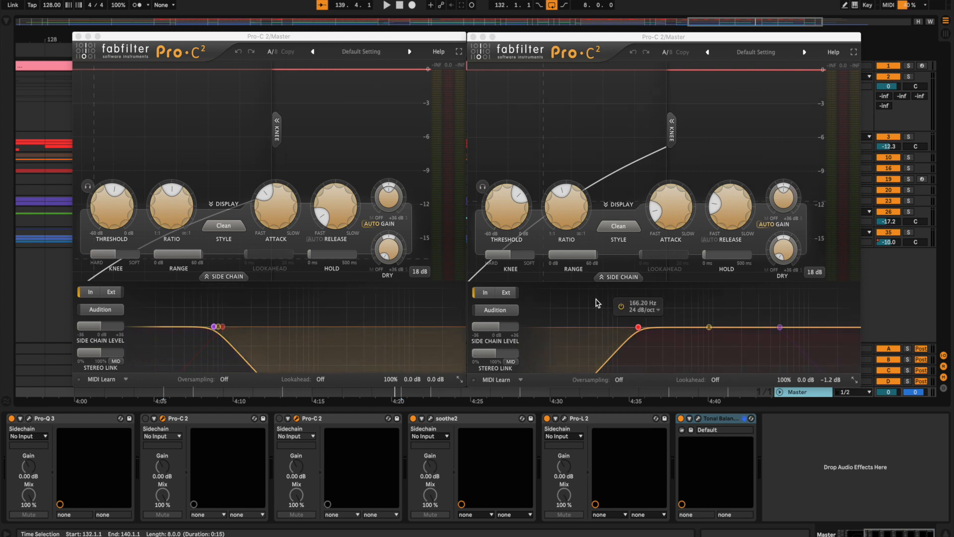
mouse_move(597, 301)
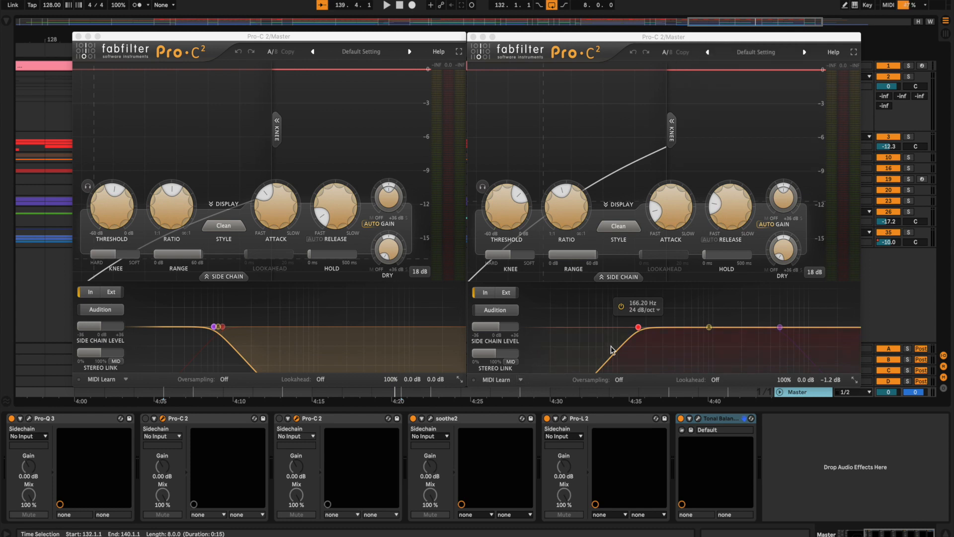
mouse_move(627, 352)
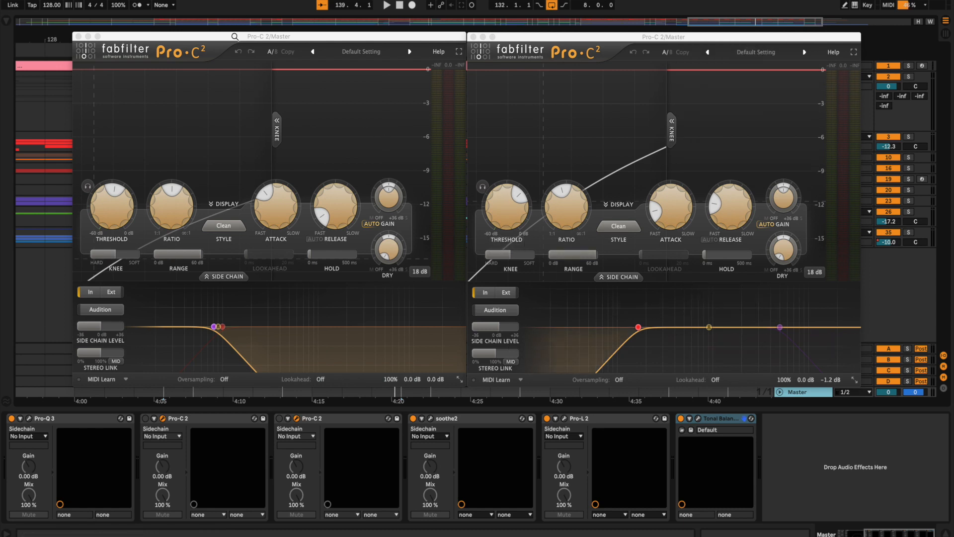
Step: Play from the CH_vocal + perc marker, comparing the Master's first Pro-C 2 off and on and leaving it enabled
left_click_drag(235, 36, 236, 62)
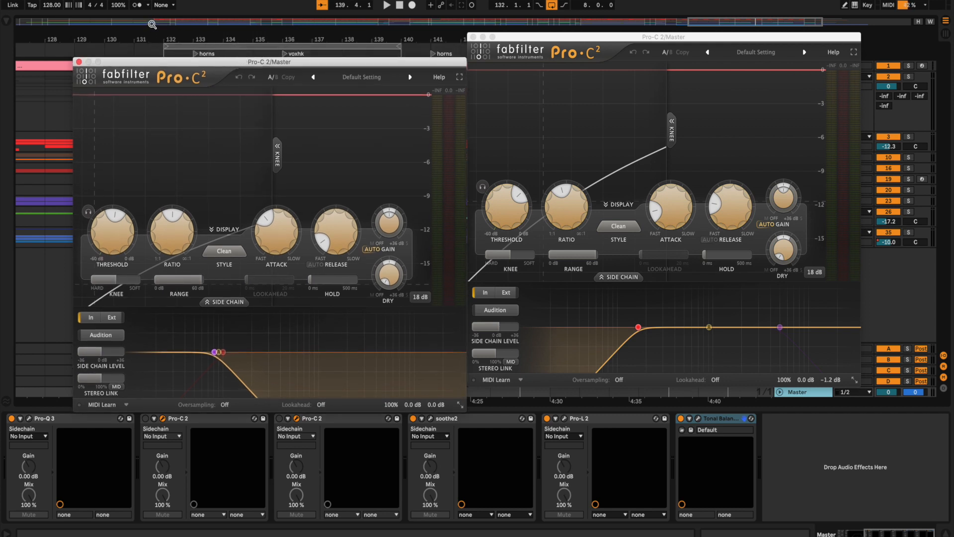
left_click(152, 24)
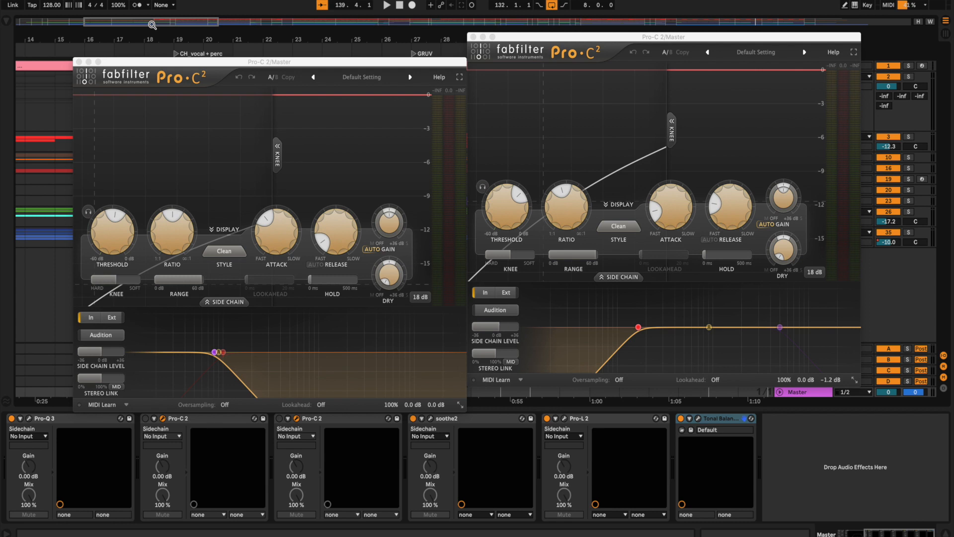
left_click(175, 53)
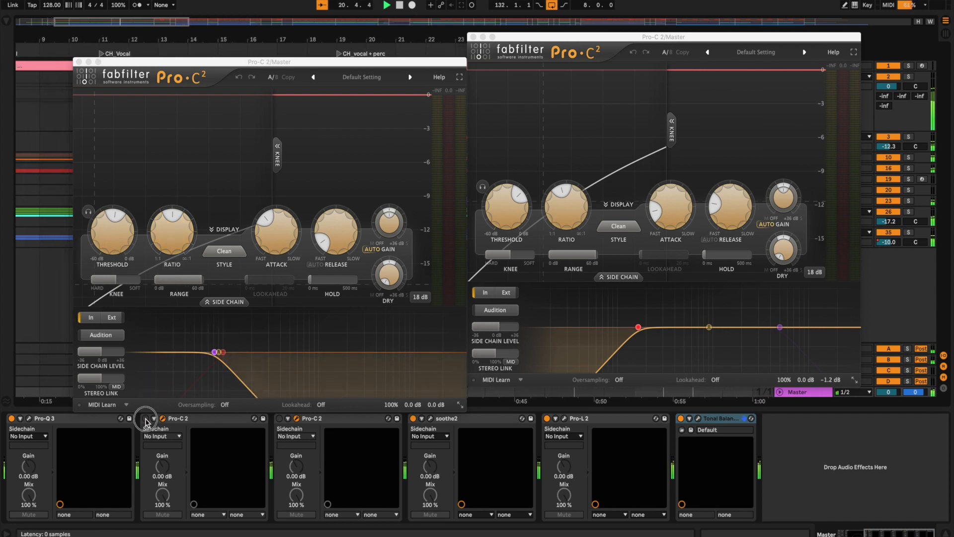
left_click(145, 420)
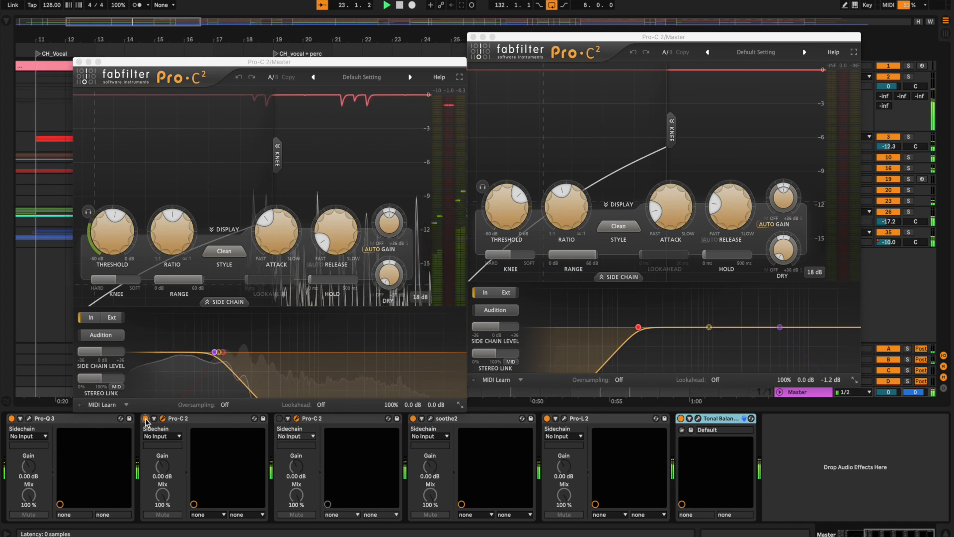
left_click(145, 419)
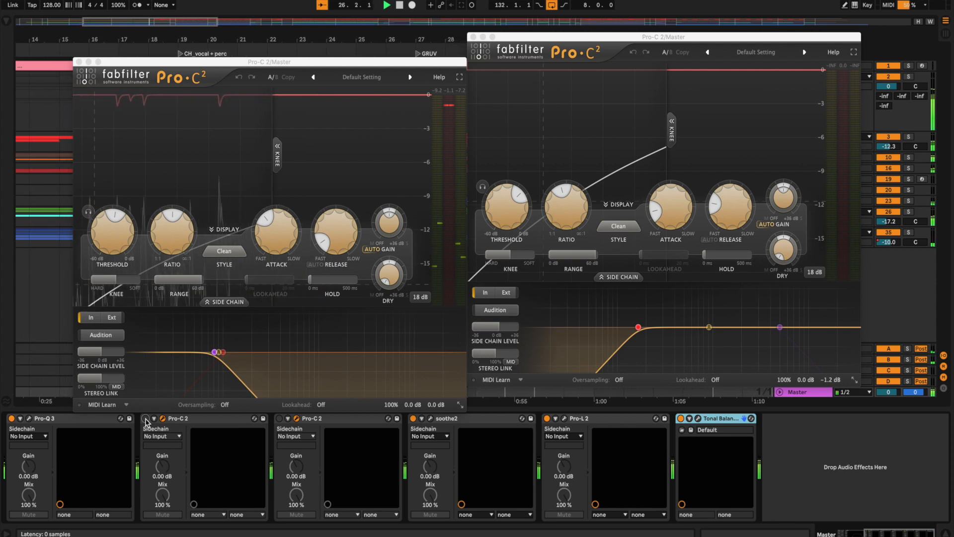
left_click(145, 419)
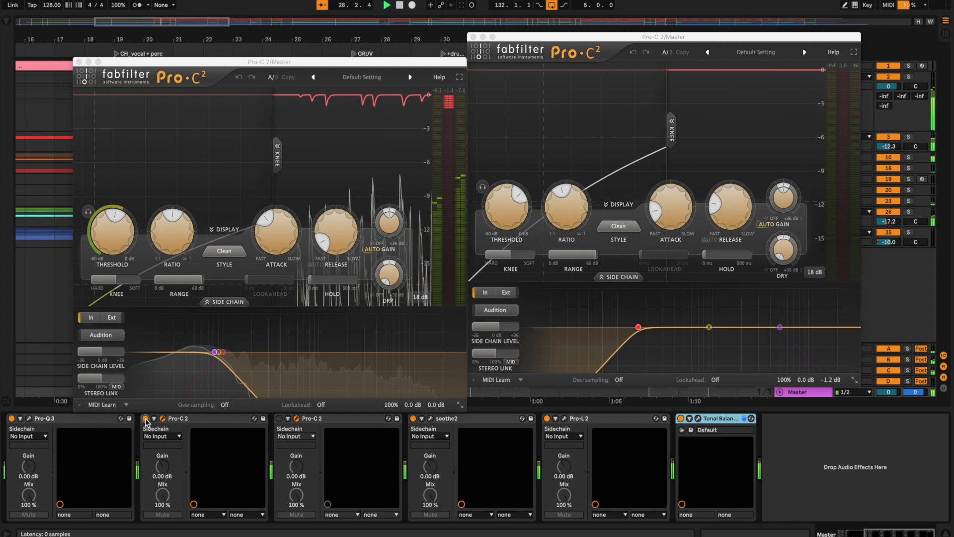
Step: Compare the Master's second Pro-C 2 on and off during playback, leave it enabled, and stop playback
left_click(280, 419)
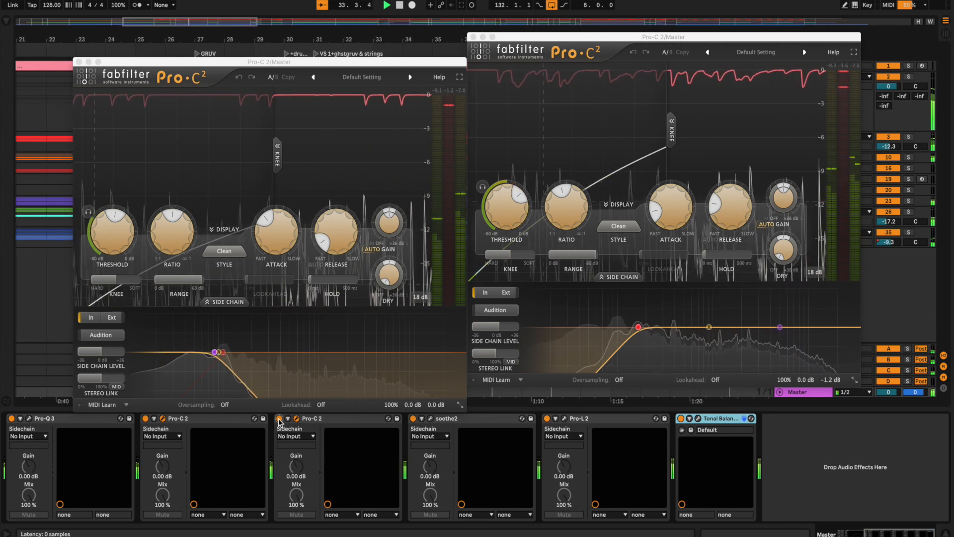
left_click(279, 419)
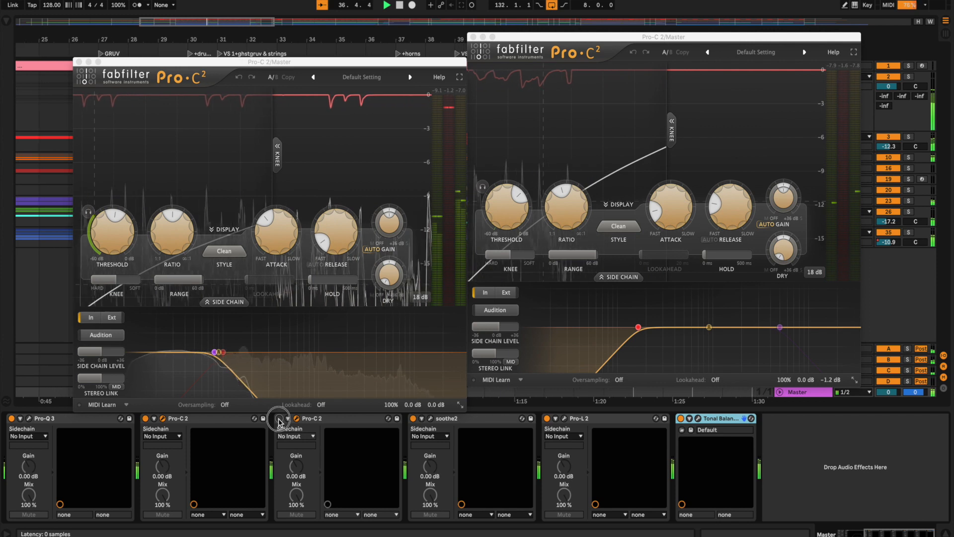
left_click(280, 419)
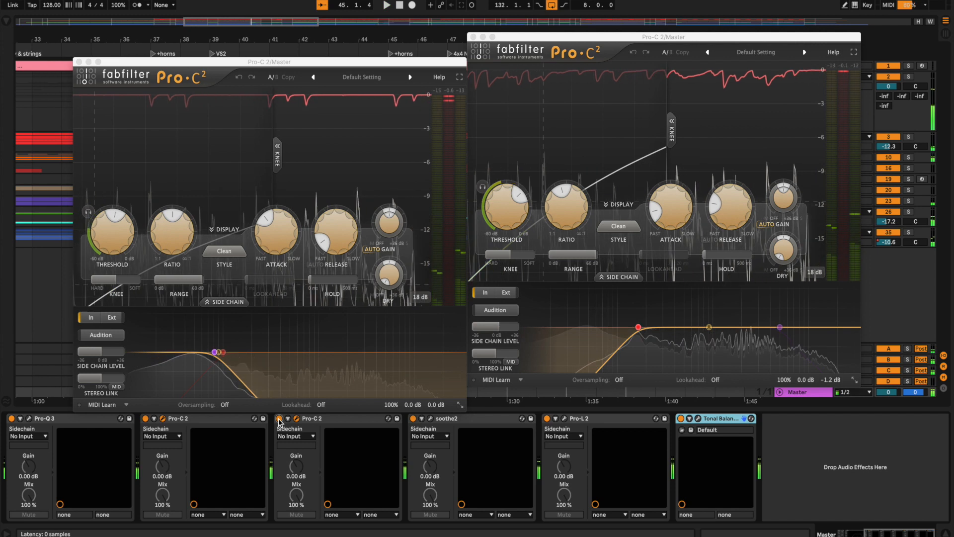
key("space")
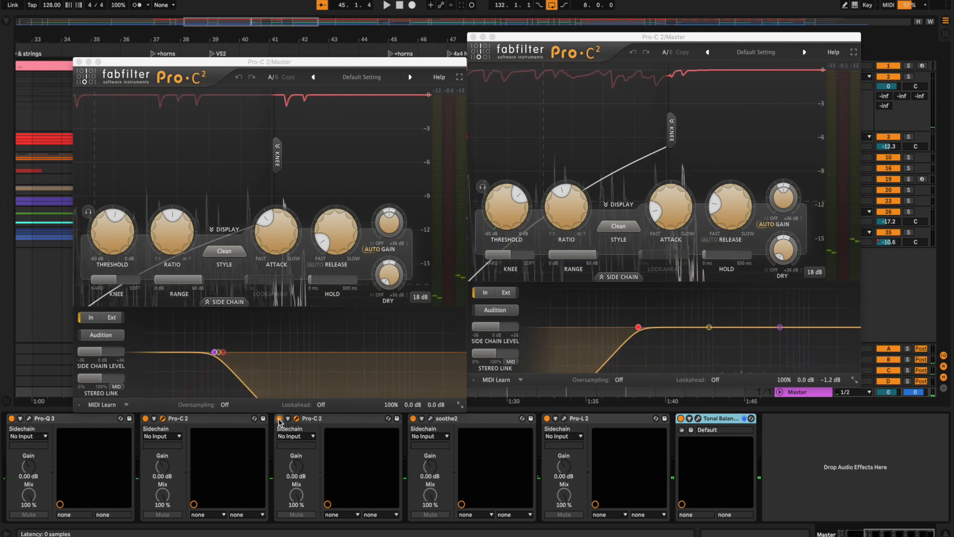